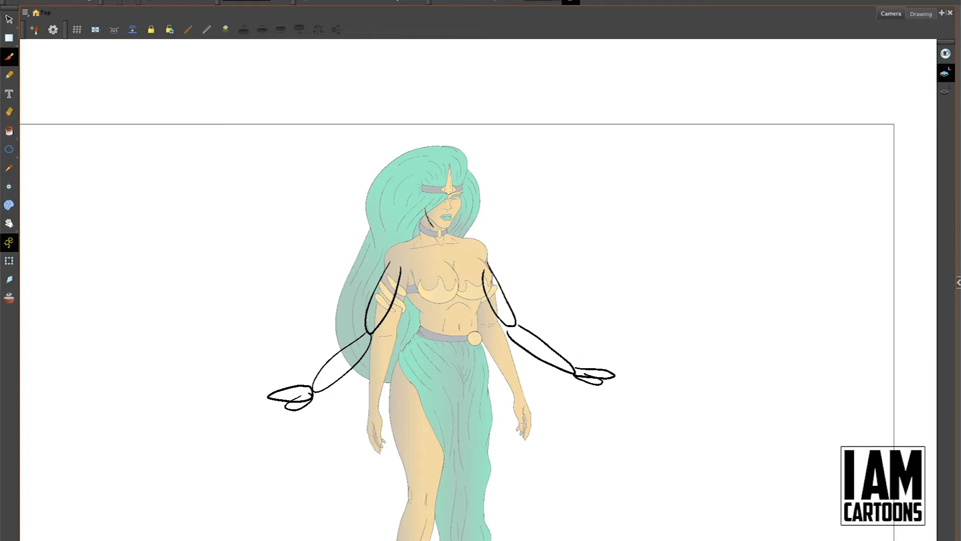
# Step: Clear the last head strokes and sketch the jawline and a rounded hair outline over the reference figure's head
pyautogui.hotkey('ctrl', 'z')
pyautogui.moveTo(423, 219)
pyautogui.mouseDown()
pyautogui.moveTo(446, 231)
pyautogui.moveTo(461, 196)
pyautogui.moveTo(457, 222)
pyautogui.mouseUp()
pyautogui.hotkey('ctrl', 'z')
pyautogui.hotkey('ctrl', 'z')
pyautogui.hotkey('ctrl', 'z')
pyautogui.hotkey('ctrl', 'z')
pyautogui.hotkey('ctrl', 'z')
pyautogui.moveTo(417, 211)
pyautogui.mouseDown()
pyautogui.moveTo(433, 234)
pyautogui.moveTo(448, 228)
pyautogui.moveTo(456, 189)
pyautogui.mouseUp()
pyautogui.moveTo(374, 241)
pyautogui.mouseDown()
pyautogui.moveTo(424, 146)
pyautogui.moveTo(482, 200)
pyautogui.moveTo(466, 244)
pyautogui.mouseUp()
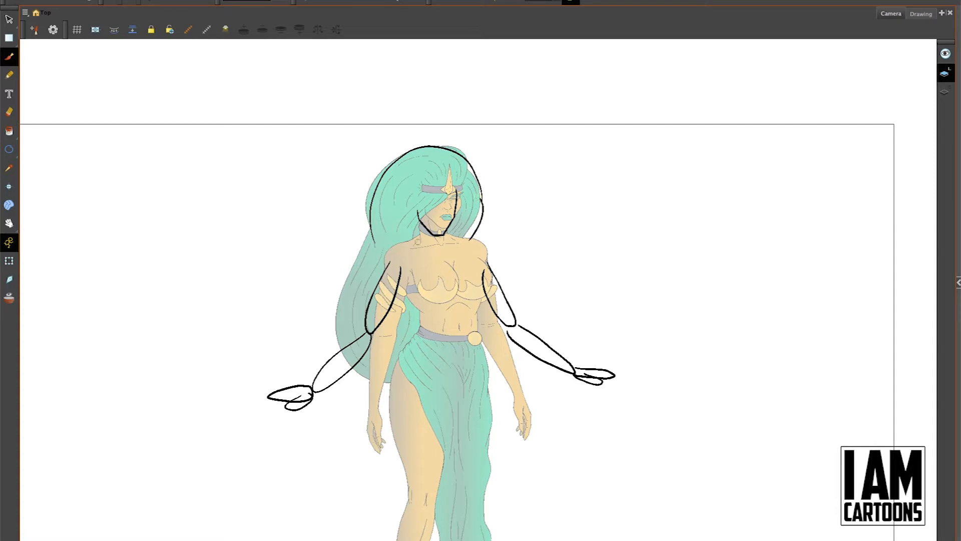
# Step: Sketch the long hair flowing down behind the arms and ending below the elbows on both sides of the body
pyautogui.moveTo(379, 239)
pyautogui.mouseDown()
pyautogui.moveTo(341, 328)
pyautogui.moveTo(338, 363)
pyautogui.mouseUp()
pyautogui.hotkey('ctrl', 'z')
pyautogui.moveTo(346, 309)
pyautogui.mouseDown()
pyautogui.moveTo(300, 351)
pyautogui.moveTo(323, 367)
pyautogui.moveTo(369, 370)
pyautogui.mouseUp()
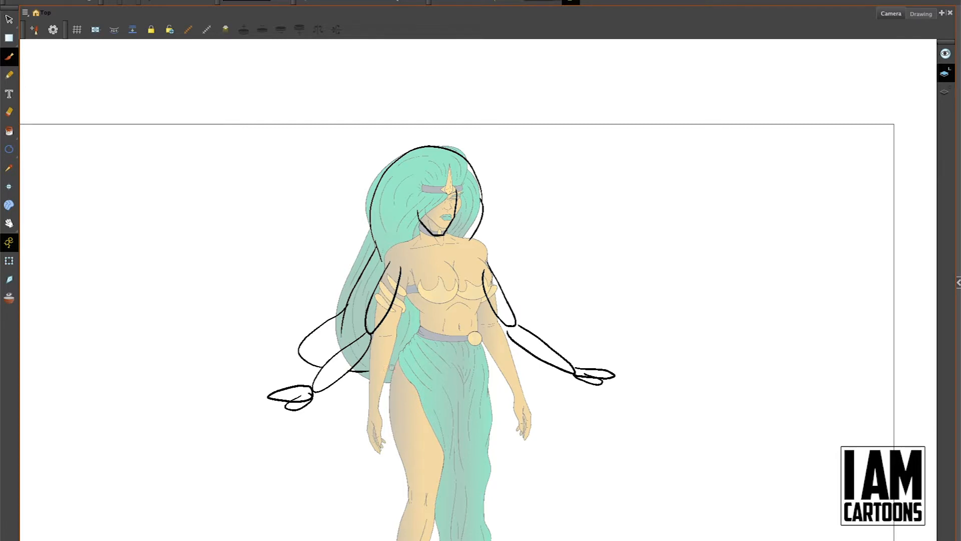
pyautogui.moveTo(485, 365)
pyautogui.mouseDown()
pyautogui.moveTo(523, 361)
pyautogui.moveTo(524, 350)
pyautogui.mouseUp()
# Step: Sketch the bust contours and the upper sides of the torso between the two arms
pyautogui.moveTo(480, 266)
pyautogui.mouseDown()
pyautogui.moveTo(469, 302)
pyautogui.moveTo(453, 300)
pyautogui.moveTo(483, 270)
pyautogui.mouseUp()
pyautogui.hotkey('ctrl', 'z')
pyautogui.moveTo(401, 269)
pyautogui.mouseDown()
pyautogui.moveTo(435, 299)
pyautogui.moveTo(440, 287)
pyautogui.moveTo(420, 303)
pyautogui.moveTo(436, 284)
pyautogui.moveTo(401, 297)
pyautogui.moveTo(437, 288)
pyautogui.mouseUp()
pyautogui.hotkey('ctrl', 'z')
pyautogui.hotkey('ctrl', 'z')
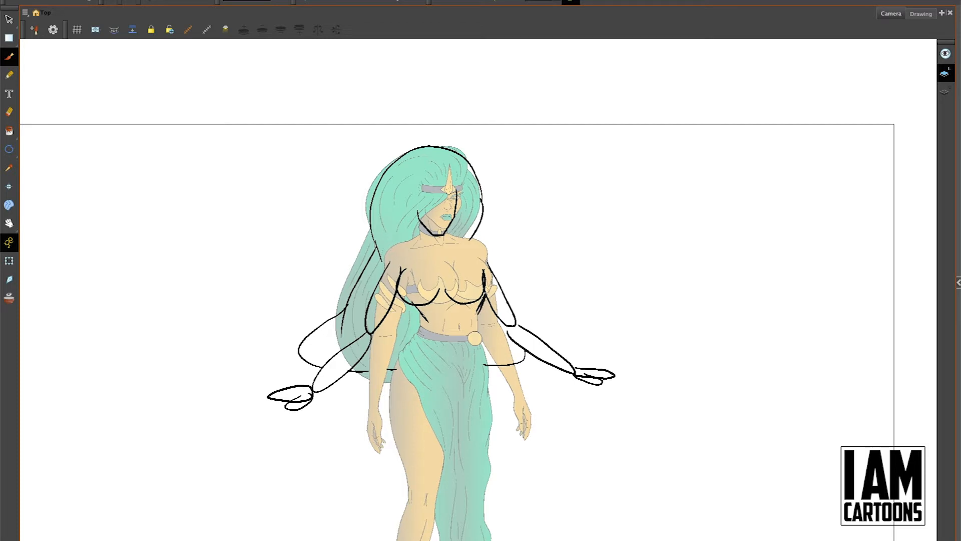
# Step: Sketch the shoulder curves and a large rounded hip shape below the waist
pyautogui.moveTo(424, 315)
pyautogui.mouseDown()
pyautogui.moveTo(382, 360)
pyautogui.moveTo(388, 389)
pyautogui.moveTo(391, 355)
pyautogui.moveTo(377, 390)
pyautogui.moveTo(410, 418)
pyautogui.mouseUp()
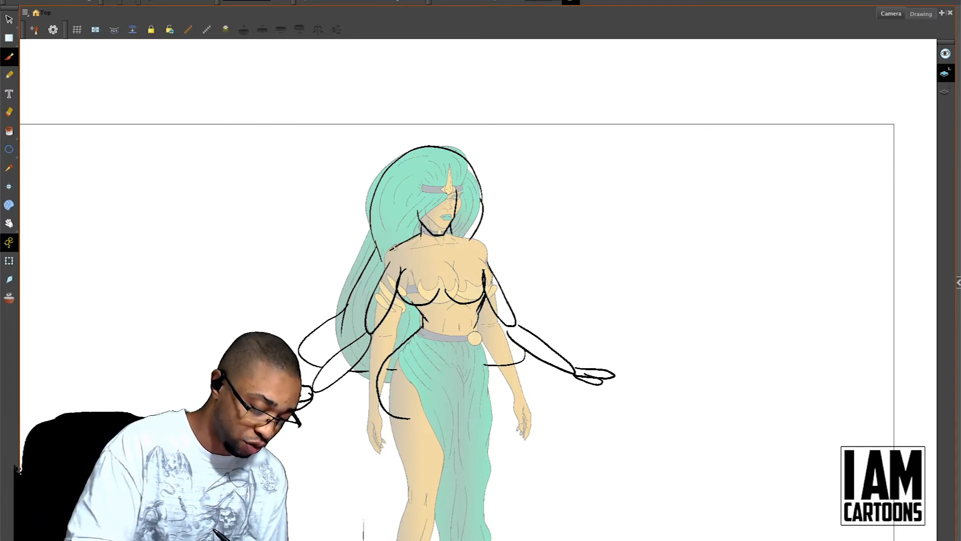
pyautogui.moveTo(400, 245); pyautogui.dragTo(384, 269)
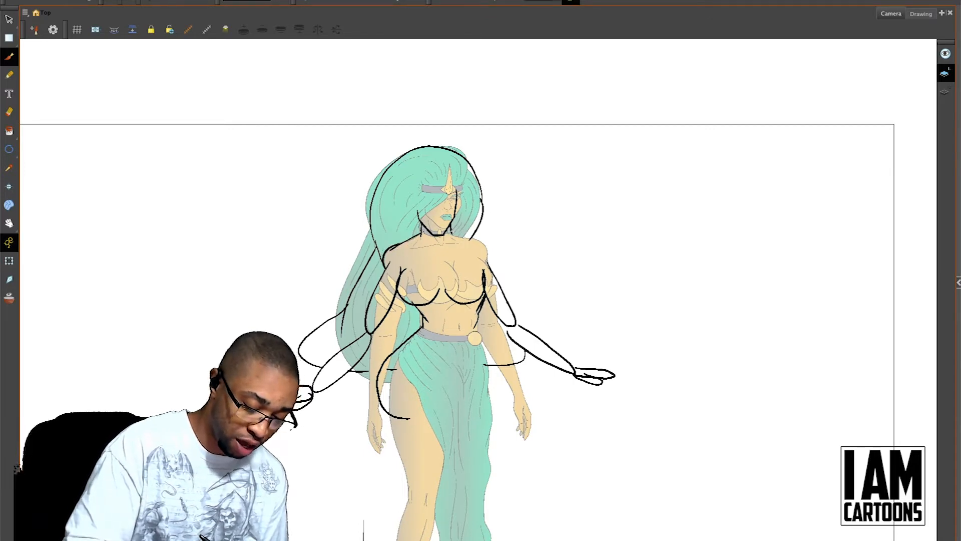
pyautogui.moveTo(470, 240); pyautogui.dragTo(490, 261)
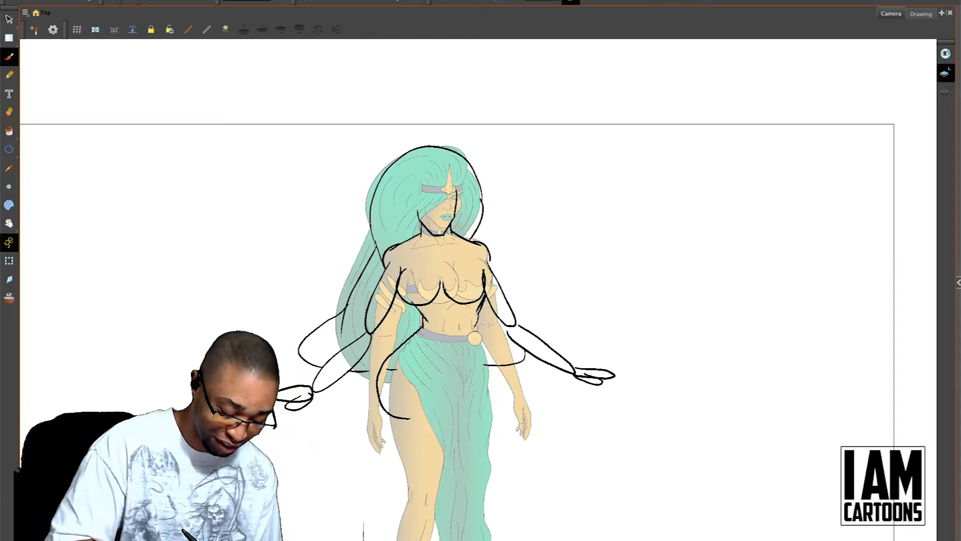
pyautogui.moveTo(477, 325)
pyautogui.mouseDown()
pyautogui.moveTo(479, 352)
pyautogui.moveTo(451, 430)
pyautogui.mouseUp()
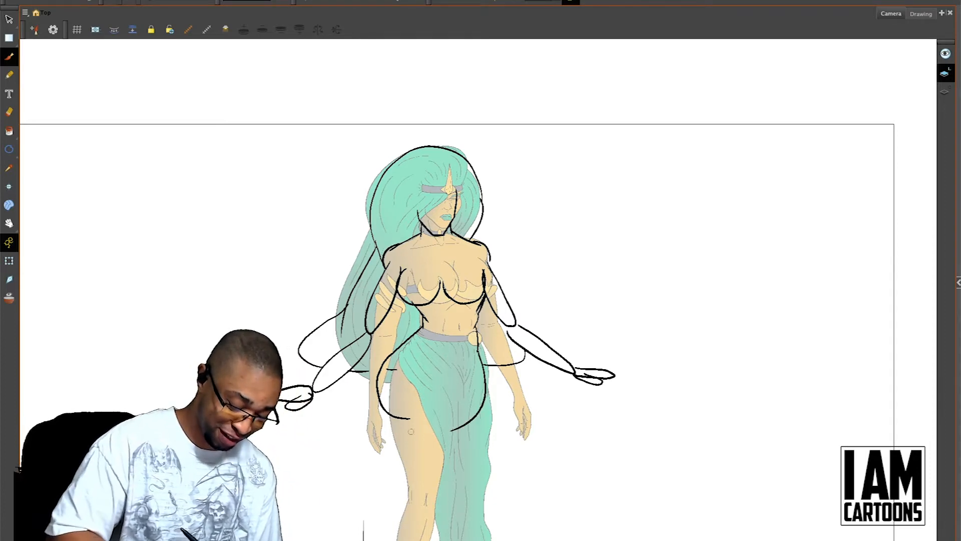
pyautogui.hotkey('ctrl', 'z')
pyautogui.moveTo(477, 338)
pyautogui.mouseDown()
pyautogui.moveTo(485, 375)
pyautogui.moveTo(407, 418)
pyautogui.mouseUp()
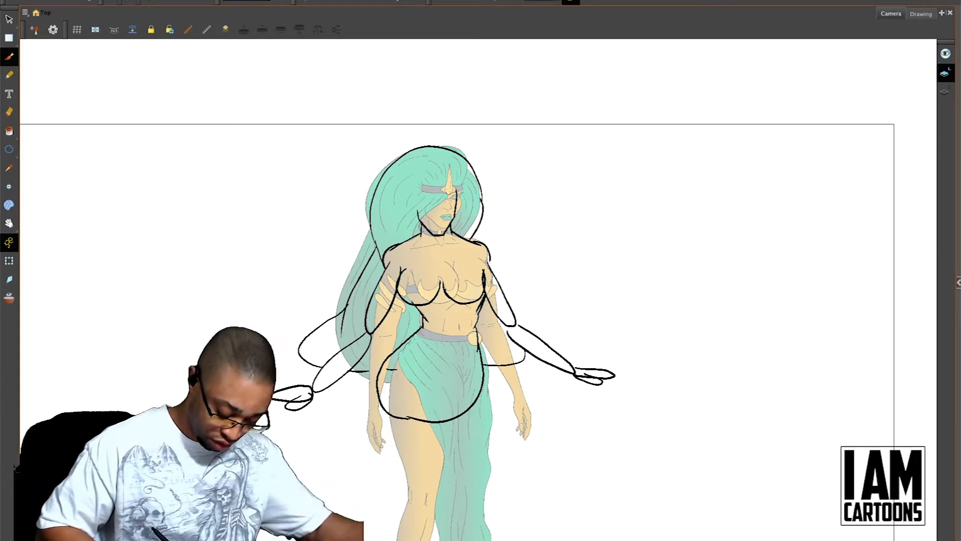
# Step: Check the rough pose with the coloured reference figure hidden, and show the reference again
pyautogui.click(484, 540)
pyautogui.moveTo(627, 267); pyautogui.dragTo(682, 224)
pyautogui.press('1')
pyautogui.press('1')
pyautogui.moveTo(578, 273); pyautogui.dragTo(589, 304)
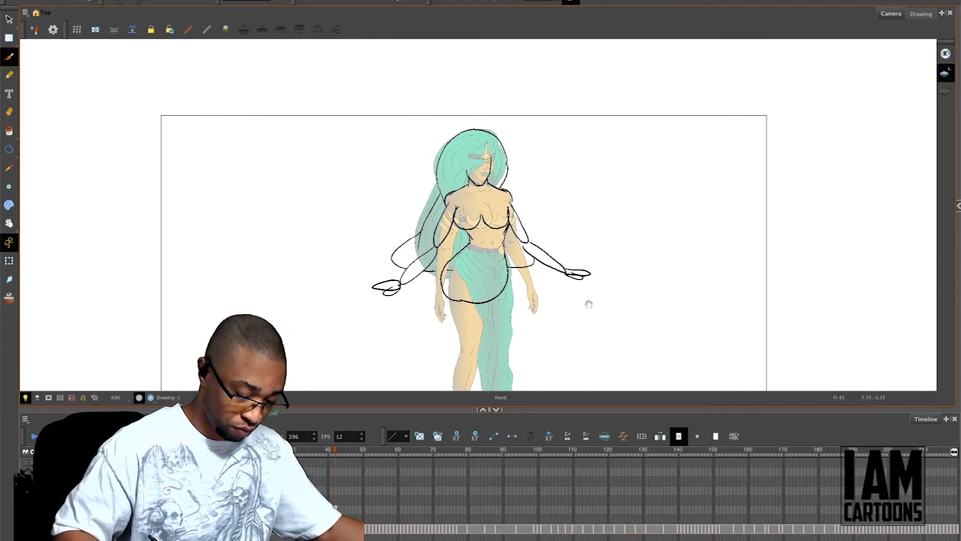
pyautogui.moveTo(442, 409); pyautogui.dragTo(442, 434)
pyautogui.hotkey('alt', 'o')
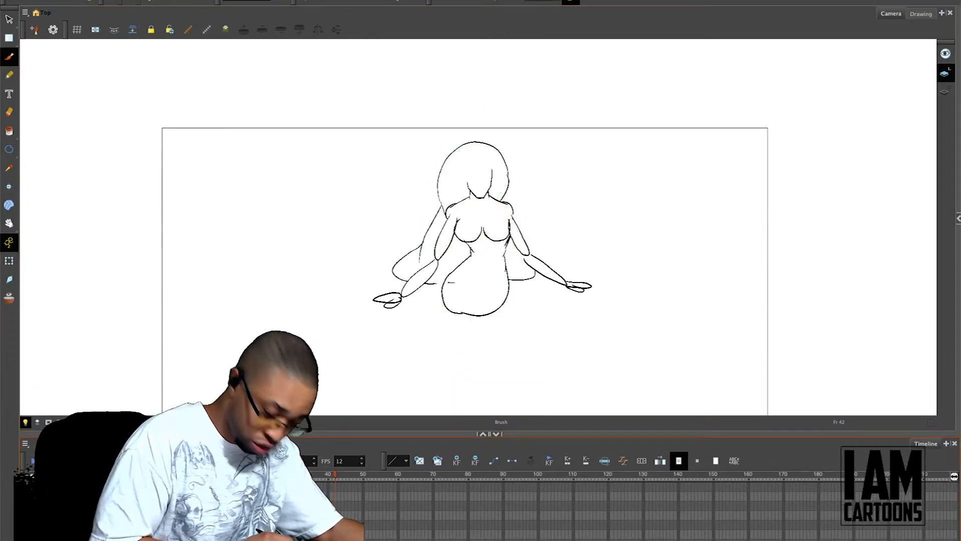
pyautogui.hotkey('alt', 'o')
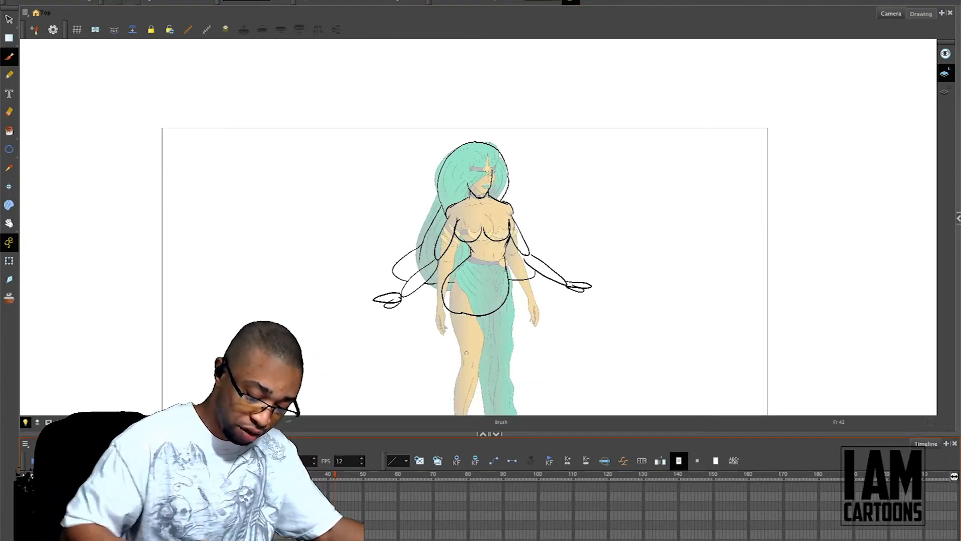
# Step: Sketch the front crossed leg with its thigh sweeping across the hips, bent knee, tapered shin and rounded foot
pyautogui.moveTo(501, 433); pyautogui.dragTo(501, 497)
pyautogui.moveTo(571, 359)
pyautogui.mouseDown()
pyautogui.moveTo(577, 322)
pyautogui.moveTo(558, 311)
pyautogui.moveTo(568, 247)
pyautogui.mouseUp()
pyautogui.press('2')
pyautogui.press('2')
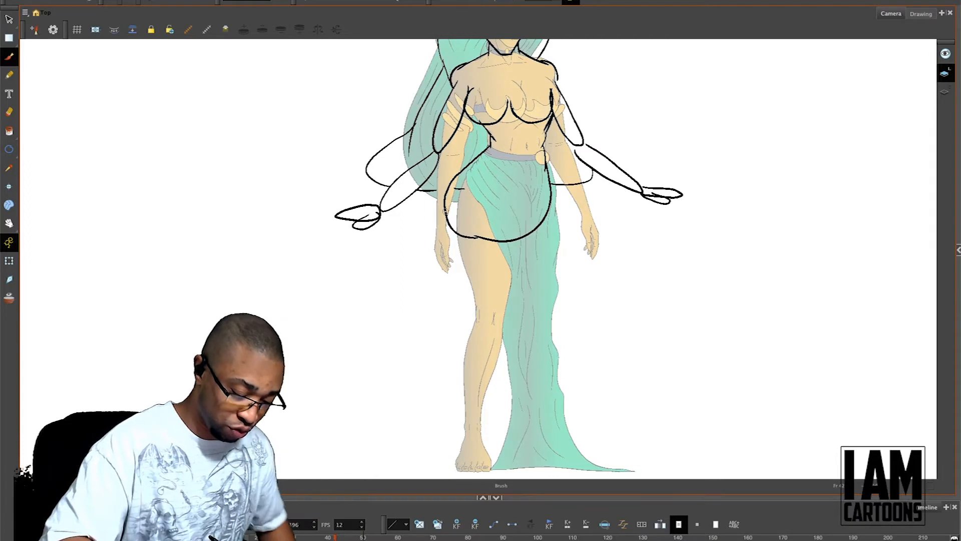
pyautogui.moveTo(447, 221)
pyautogui.mouseDown()
pyautogui.moveTo(478, 255)
pyautogui.moveTo(538, 269)
pyautogui.mouseUp()
pyautogui.moveTo(496, 187)
pyautogui.mouseDown()
pyautogui.moveTo(556, 216)
pyautogui.moveTo(574, 240)
pyautogui.mouseUp()
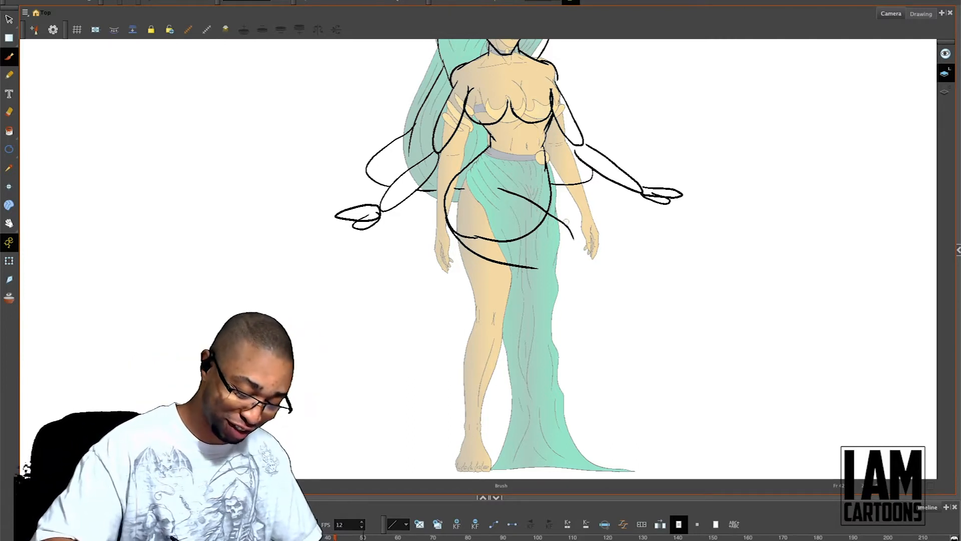
pyautogui.moveTo(568, 225)
pyautogui.mouseDown()
pyautogui.moveTo(581, 271)
pyautogui.moveTo(556, 271)
pyautogui.moveTo(591, 271)
pyautogui.moveTo(482, 353)
pyautogui.mouseUp()
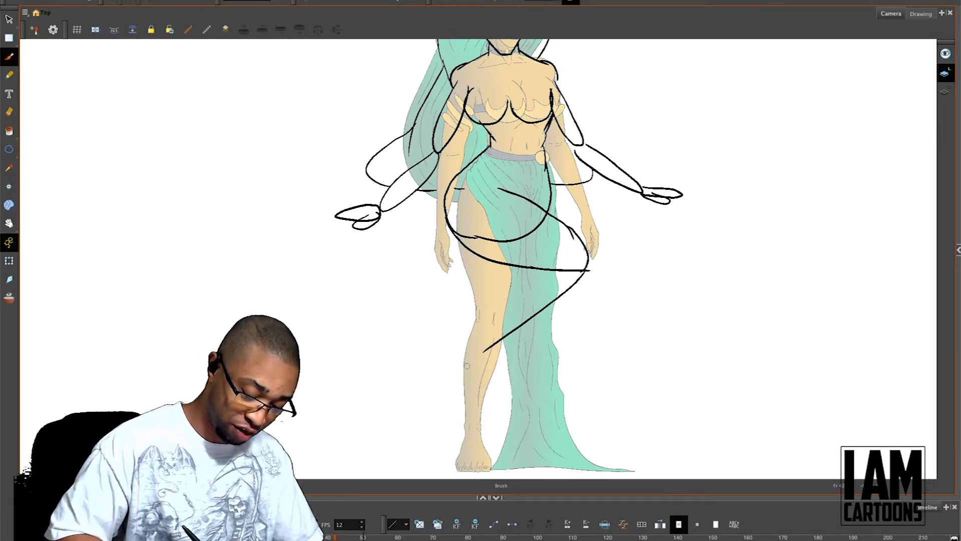
pyautogui.moveTo(532, 271); pyautogui.dragTo(463, 354)
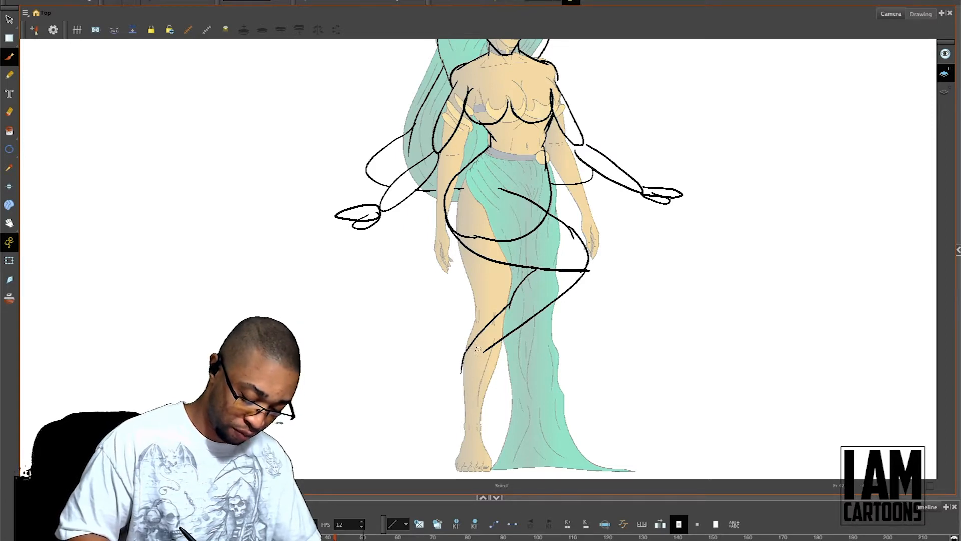
pyautogui.moveTo(482, 353)
pyautogui.mouseDown()
pyautogui.moveTo(478, 396)
pyautogui.moveTo(464, 400)
pyautogui.moveTo(449, 386)
pyautogui.moveTo(463, 350)
pyautogui.mouseUp()
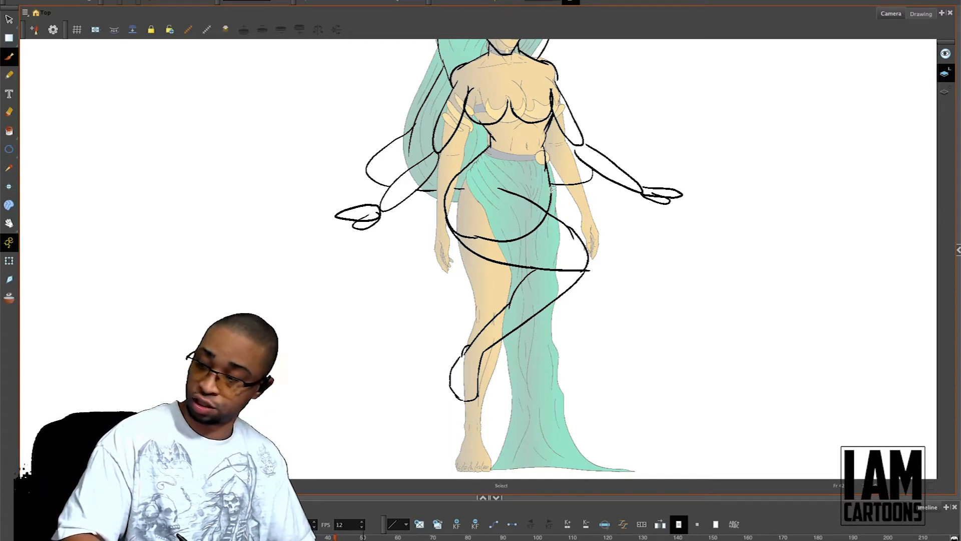
# Step: Sketch the second leg behind the crossed one, with its outer thigh curve, lower leg and foot
pyautogui.moveTo(549, 189)
pyautogui.mouseDown()
pyautogui.moveTo(598, 223)
pyautogui.moveTo(600, 228)
pyautogui.mouseUp()
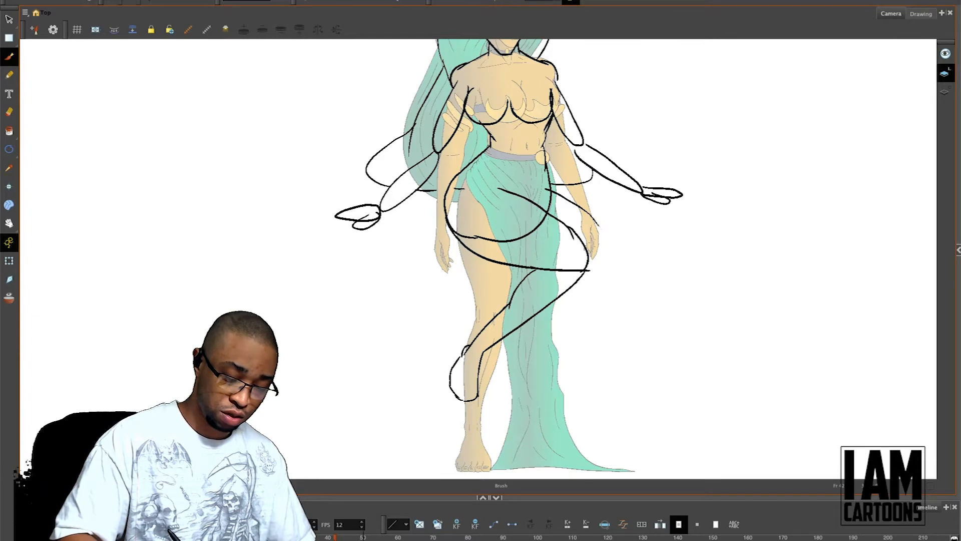
pyautogui.hotkey('ctrl', 'z')
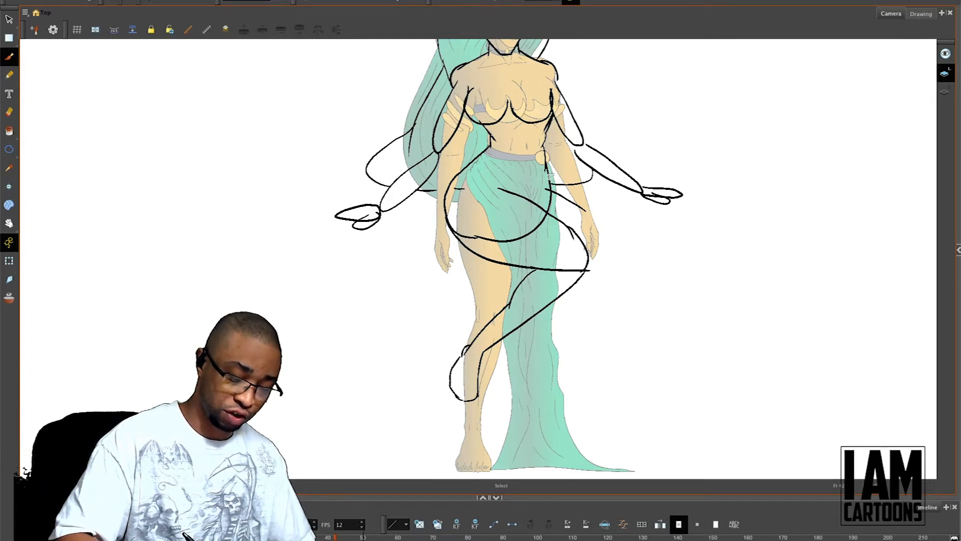
pyautogui.moveTo(548, 176)
pyautogui.mouseDown()
pyautogui.moveTo(600, 226)
pyautogui.moveTo(601, 251)
pyautogui.moveTo(587, 266)
pyautogui.mouseUp()
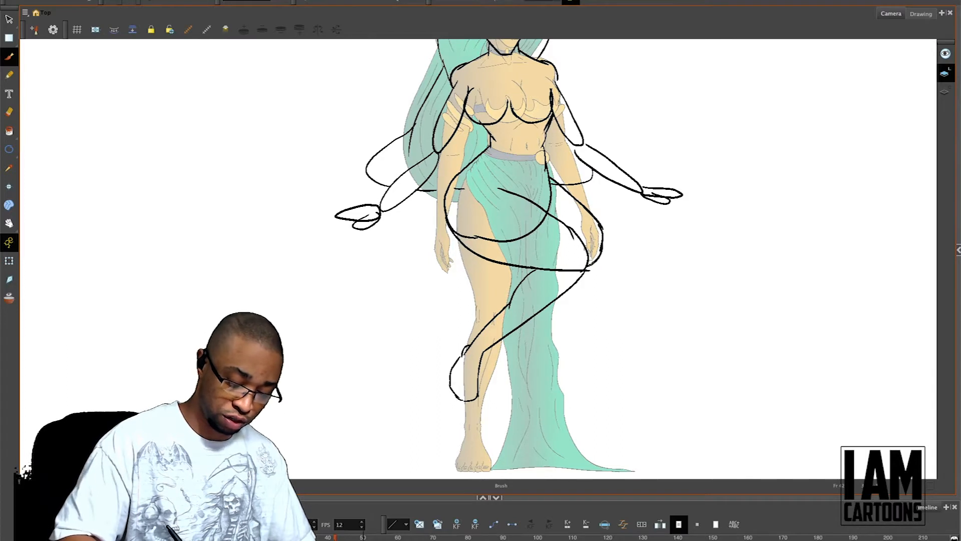
pyautogui.moveTo(521, 283); pyautogui.dragTo(473, 301)
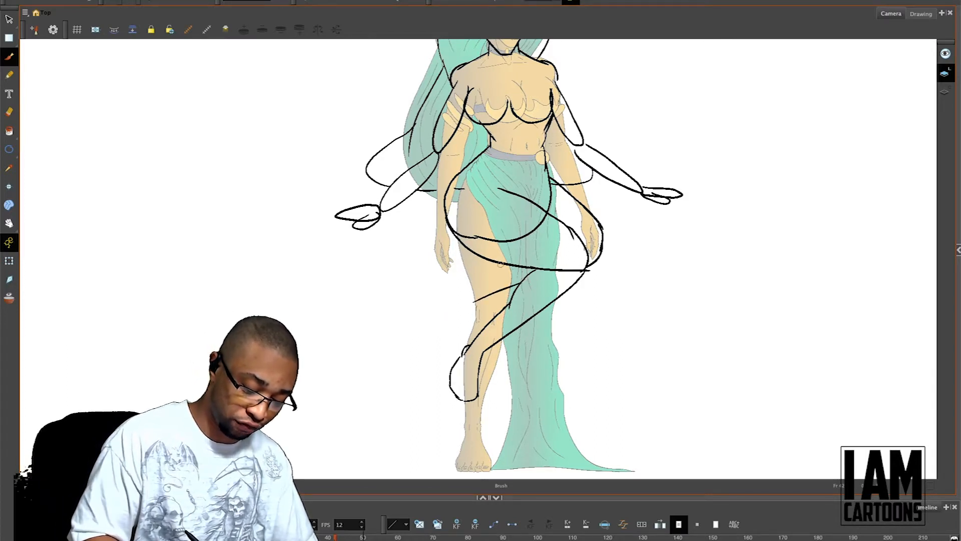
pyautogui.moveTo(500, 264); pyautogui.dragTo(461, 291)
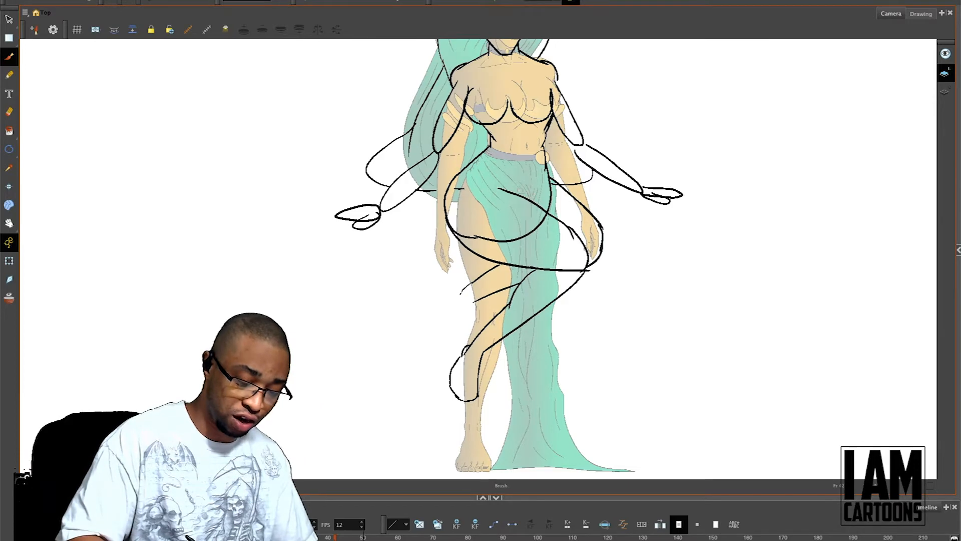
pyautogui.moveTo(459, 303)
pyautogui.mouseDown()
pyautogui.moveTo(481, 301)
pyautogui.moveTo(442, 308)
pyautogui.moveTo(447, 351)
pyautogui.moveTo(462, 354)
pyautogui.mouseUp()
pyautogui.hotkey('ctrl', 'z')
pyautogui.moveTo(472, 304); pyautogui.dragTo(469, 344)
# Step: Sketch the rounded seat and backrest of a chair behind the figure's torso and hips
pyautogui.moveTo(679, 284)
pyautogui.mouseDown()
pyautogui.moveTo(697, 399)
pyautogui.moveTo(693, 365)
pyautogui.mouseUp()
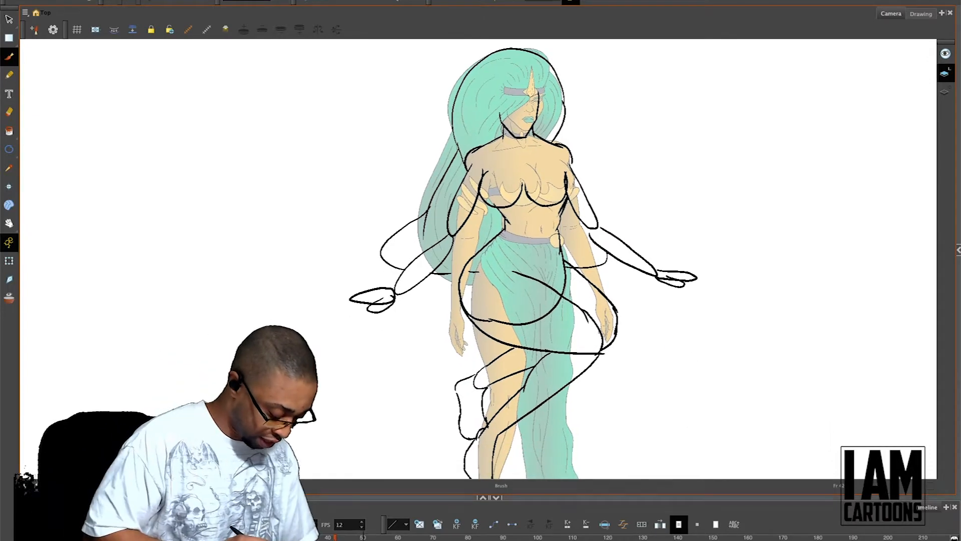
pyautogui.moveTo(490, 497); pyautogui.dragTo(490, 451)
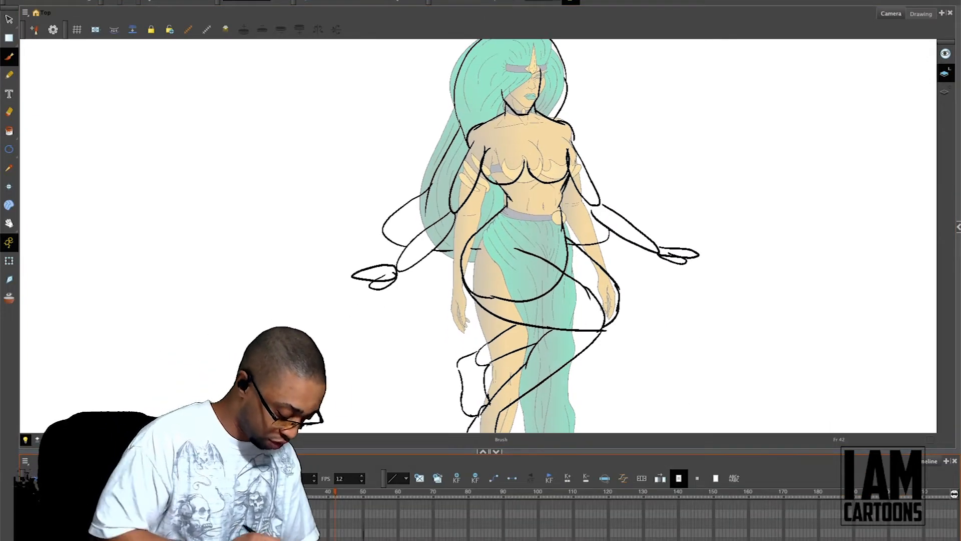
pyautogui.moveTo(530, 314); pyautogui.dragTo(524, 171)
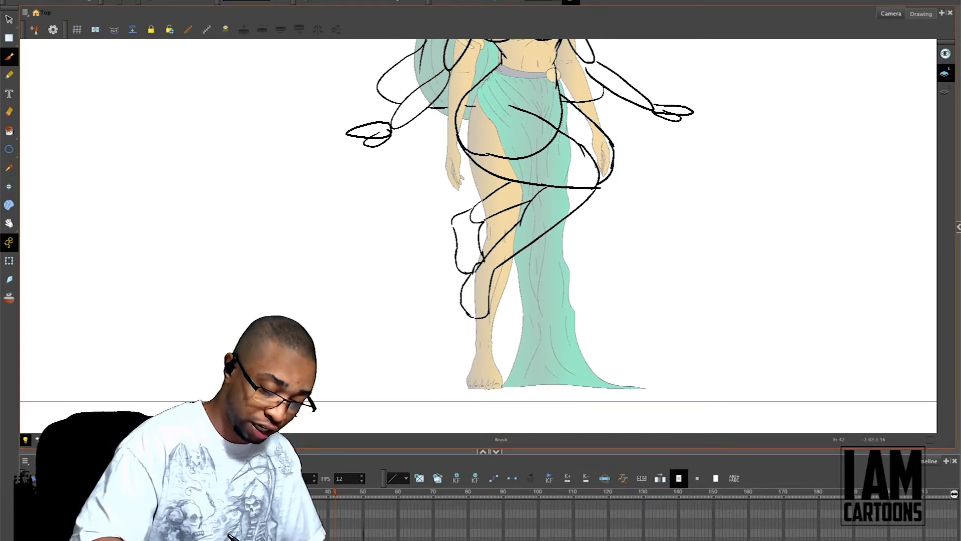
pyautogui.moveTo(430, 107)
pyautogui.mouseDown()
pyautogui.moveTo(440, 158)
pyautogui.moveTo(462, 180)
pyautogui.moveTo(533, 186)
pyautogui.mouseUp()
pyautogui.moveTo(455, 76)
pyautogui.mouseDown()
pyautogui.moveTo(462, 246)
pyautogui.moveTo(417, 213)
pyautogui.moveTo(422, 170)
pyautogui.moveTo(443, 160)
pyautogui.mouseUp()
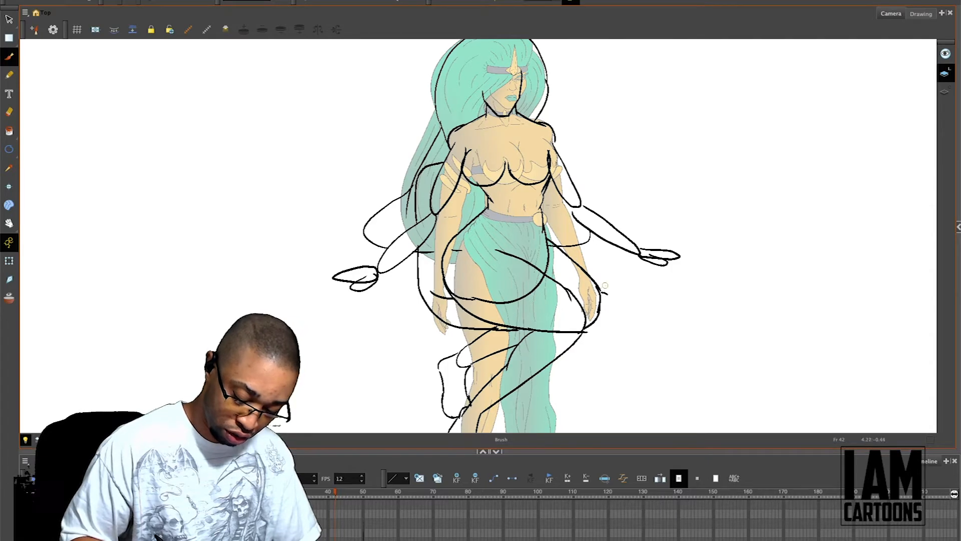
pyautogui.moveTo(609, 295)
pyautogui.mouseDown()
pyautogui.moveTo(605, 318)
pyautogui.moveTo(611, 180)
pyautogui.moveTo(601, 165)
pyautogui.moveTo(558, 153)
pyautogui.mouseUp()
pyautogui.hotkey('ctrl', 'z')
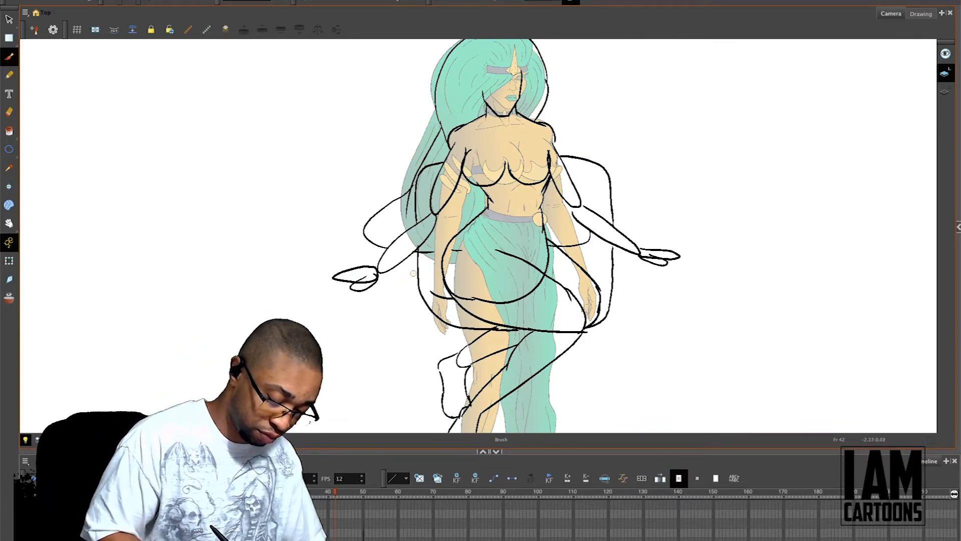
# Step: Sketch boxy side panels extending outward from both sides of the chair beneath the figure's hands
pyautogui.moveTo(414, 272); pyautogui.dragTo(299, 280)
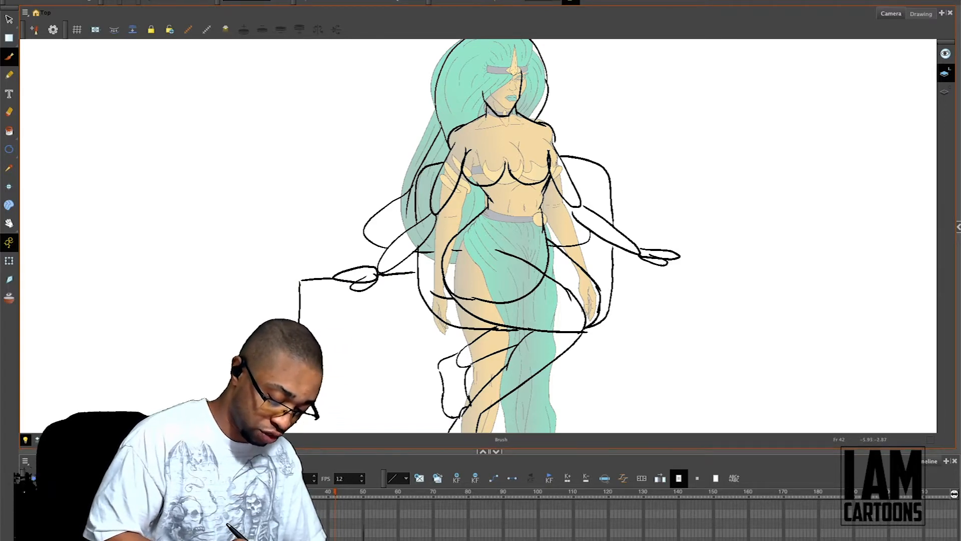
pyautogui.moveTo(315, 345); pyautogui.dragTo(418, 354)
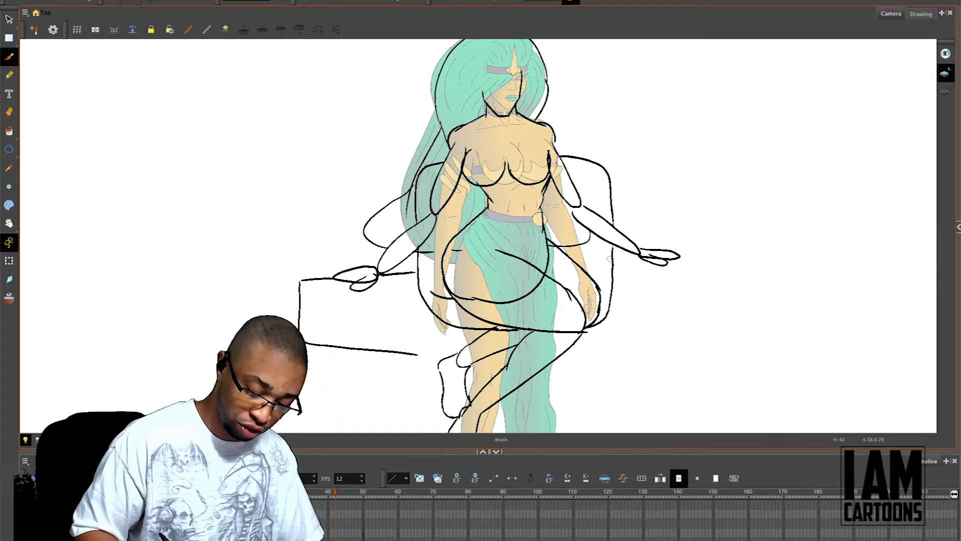
pyautogui.moveTo(614, 262); pyautogui.dragTo(713, 266)
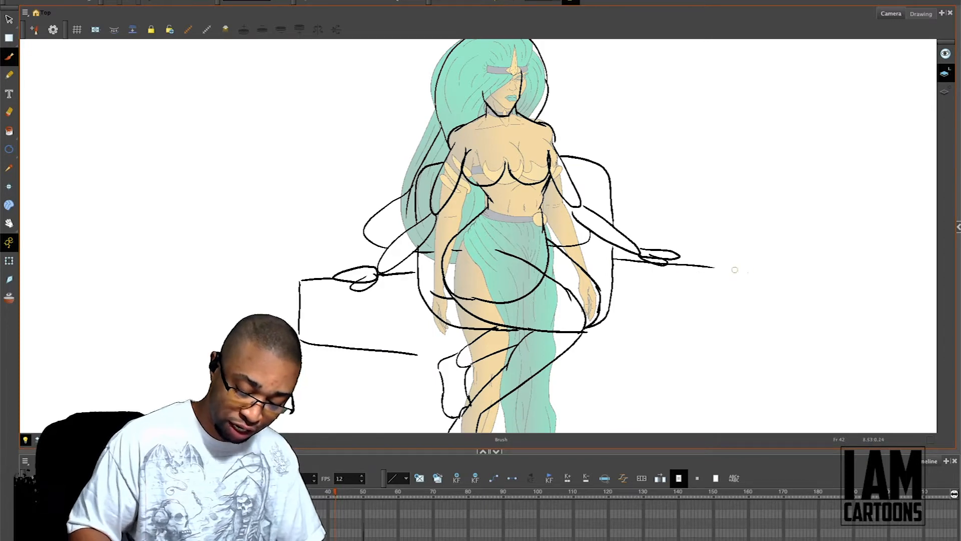
pyautogui.hotkey('ctrl', 'z')
pyautogui.moveTo(614, 263)
pyautogui.mouseDown()
pyautogui.moveTo(769, 273)
pyautogui.moveTo(729, 273)
pyautogui.moveTo(745, 274)
pyautogui.moveTo(743, 347)
pyautogui.moveTo(743, 330)
pyautogui.moveTo(585, 366)
pyautogui.mouseUp()
pyautogui.moveTo(742, 347); pyautogui.dragTo(758, 194)
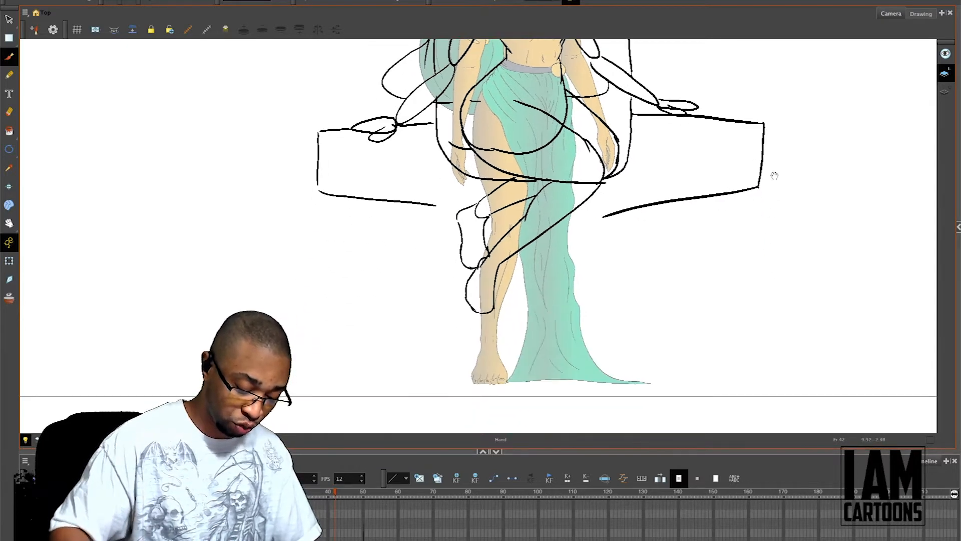
pyautogui.moveTo(374, 245); pyautogui.dragTo(406, 309)
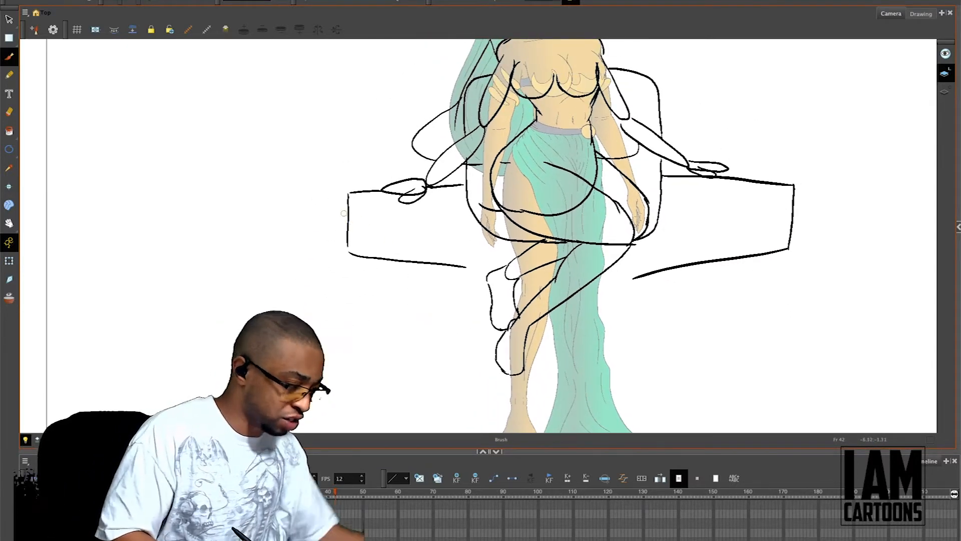
pyautogui.moveTo(347, 218)
pyautogui.mouseDown()
pyautogui.moveTo(208, 234)
pyautogui.moveTo(173, 360)
pyautogui.mouseUp()
pyautogui.hotkey('ctrl', 'z')
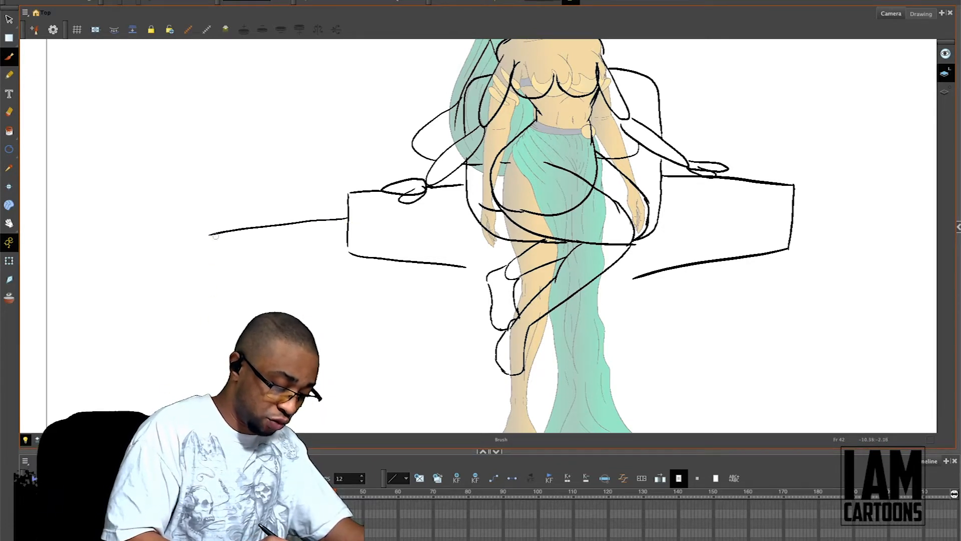
pyautogui.moveTo(210, 234)
pyautogui.mouseDown()
pyautogui.moveTo(94, 262)
pyautogui.moveTo(90, 373)
pyautogui.mouseUp()
pyautogui.moveTo(98, 265)
pyautogui.mouseDown()
pyautogui.moveTo(192, 274)
pyautogui.moveTo(340, 235)
pyautogui.mouseUp()
pyautogui.hotkey('ctrl', 'z')
pyautogui.hotkey('ctrl', 'z')
pyautogui.hotkey('ctrl', 'z')
# Step: Sketch a curved band from the chair's left side panel down to a corner edge, continued by two slanted vertical sides
pyautogui.hotkey('ctrl', 'z')
pyautogui.hotkey('ctrl', 'z')
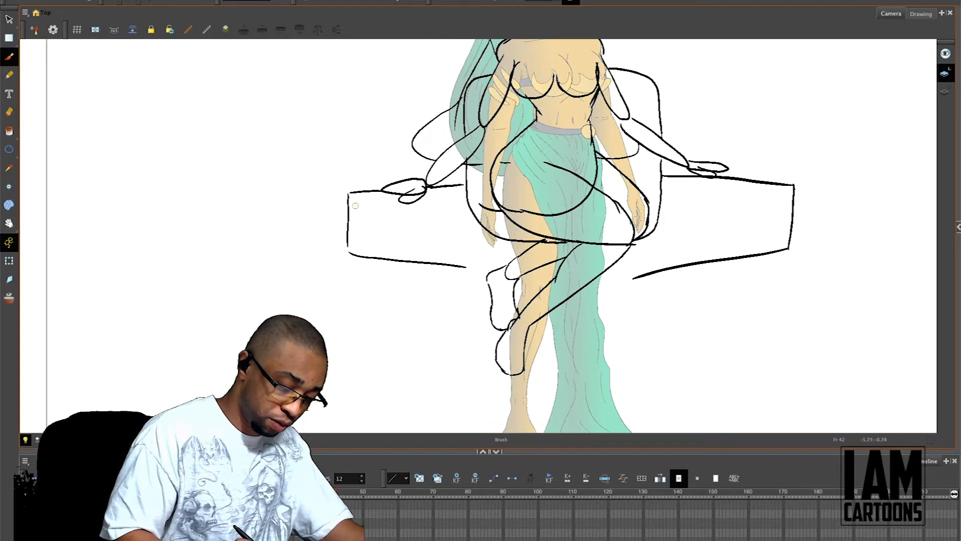
pyautogui.moveTo(368, 197)
pyautogui.mouseDown()
pyautogui.moveTo(195, 225)
pyautogui.moveTo(55, 344)
pyautogui.mouseUp()
pyautogui.hotkey('ctrl', 'z')
pyautogui.moveTo(357, 199)
pyautogui.mouseDown()
pyautogui.moveTo(278, 201)
pyautogui.moveTo(121, 246)
pyautogui.moveTo(156, 290)
pyautogui.moveTo(224, 245)
pyautogui.moveTo(351, 216)
pyautogui.mouseUp()
pyautogui.moveTo(68, 302); pyautogui.dragTo(78, 431)
pyautogui.moveTo(327, 261); pyautogui.dragTo(346, 191)
pyautogui.hotkey('ctrl', 'z')
pyautogui.moveTo(87, 231); pyautogui.dragTo(61, 358)
pyautogui.moveTo(191, 221); pyautogui.dragTo(150, 385)
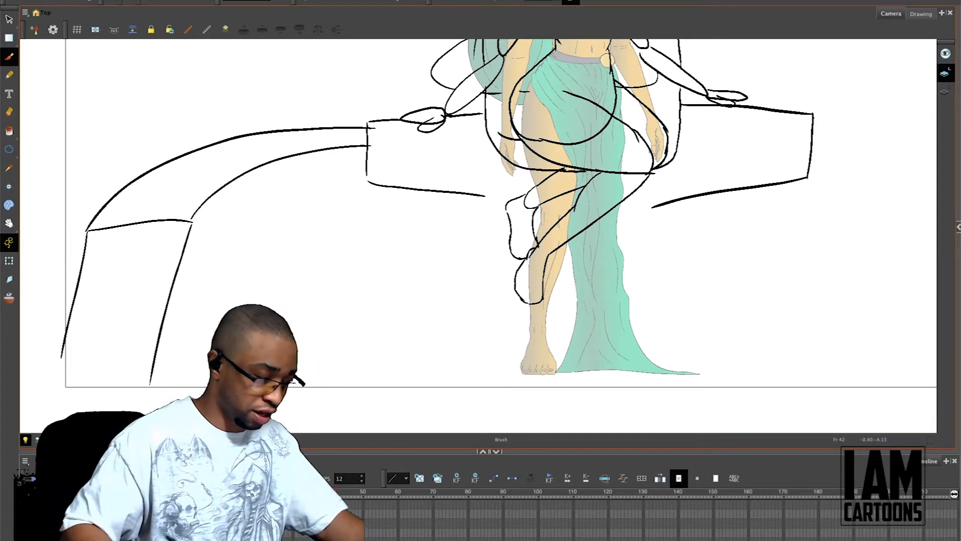
# Step: Copy the curved band and its slanted sides, flip the copy horizontally and attach it to the chair's right side panel
pyautogui.hotkey('alt', 's')
pyautogui.press('2')
pyautogui.moveTo(339, 323); pyautogui.dragTo(322, 357)
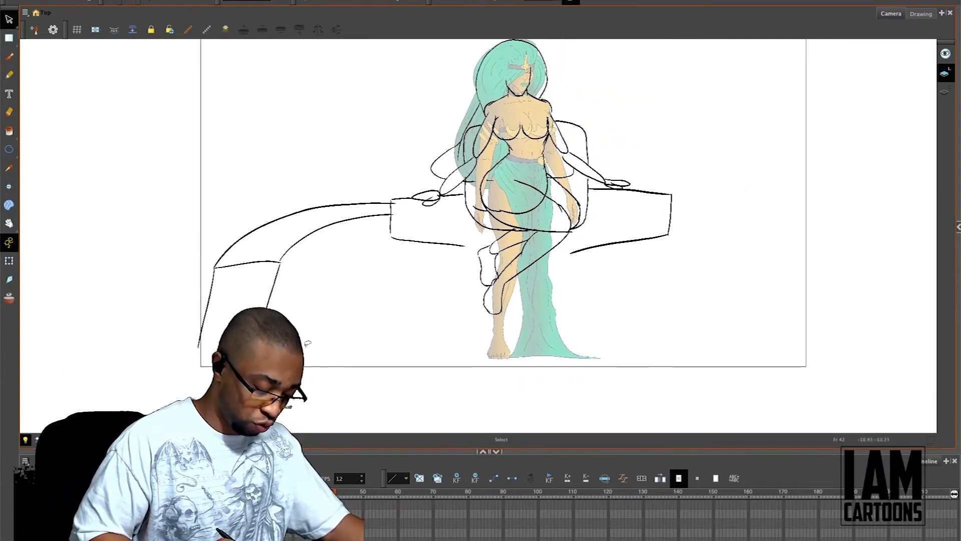
pyautogui.moveTo(232, 215)
pyautogui.mouseDown()
pyautogui.moveTo(326, 288)
pyautogui.moveTo(276, 189)
pyautogui.mouseUp()
pyautogui.press('super+x')
pyautogui.press('super+v')
pyautogui.click(217, 0)
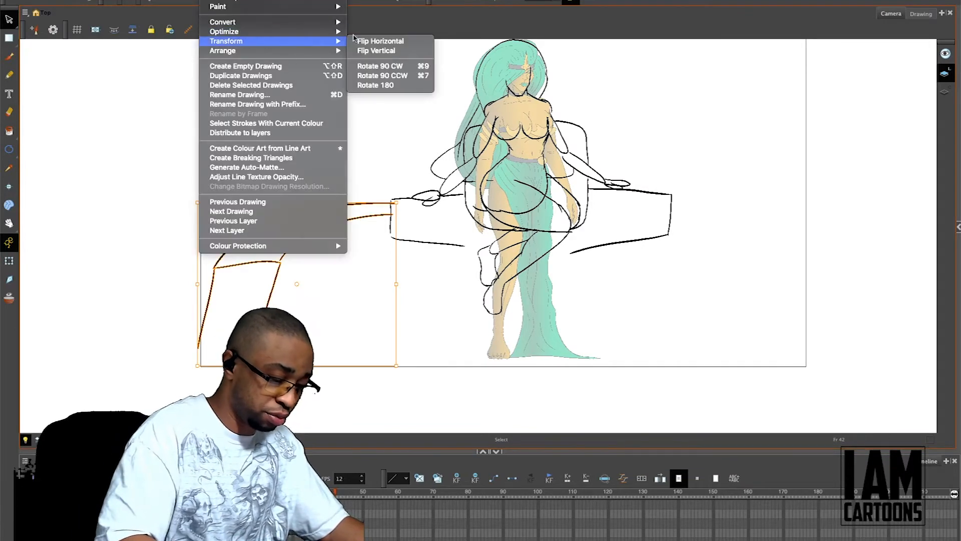
pyautogui.click(399, 40)
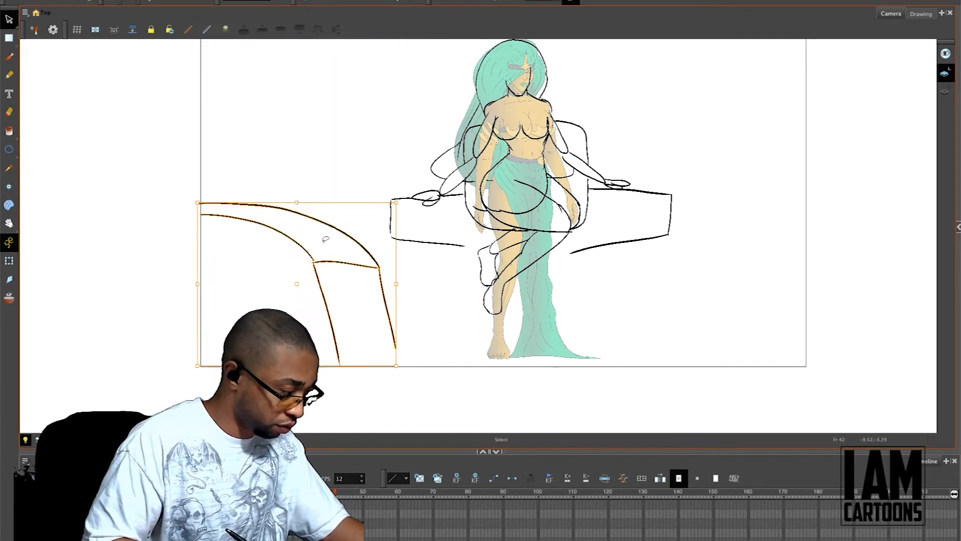
pyautogui.press('super+z')
pyautogui.press('super+v')
pyautogui.moveTo(321, 266); pyautogui.dragTo(790, 285)
# Step: Sketch a boxy base beneath the seat, divided by horizontal step lines behind the figure's feet
pyautogui.hotkey('alt', 'b')
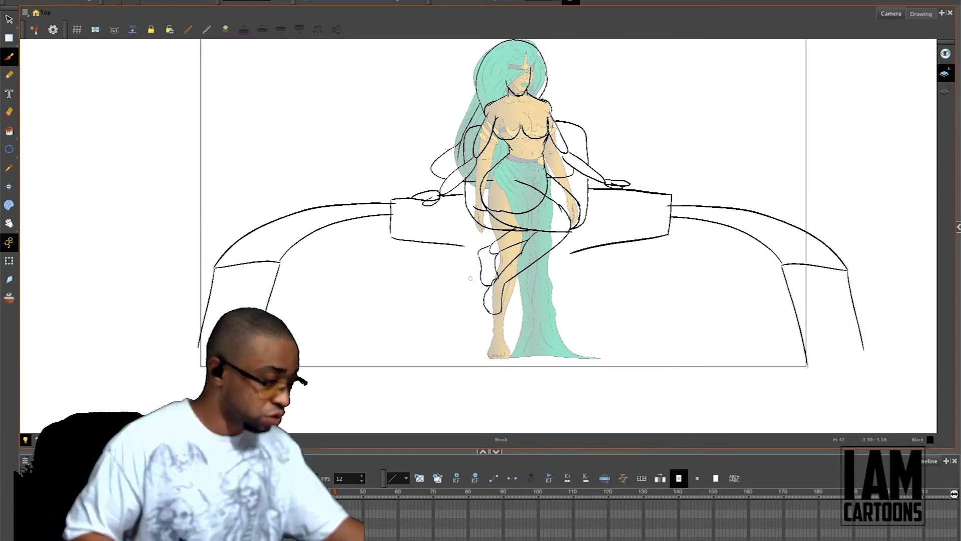
pyautogui.moveTo(459, 247); pyautogui.dragTo(464, 276)
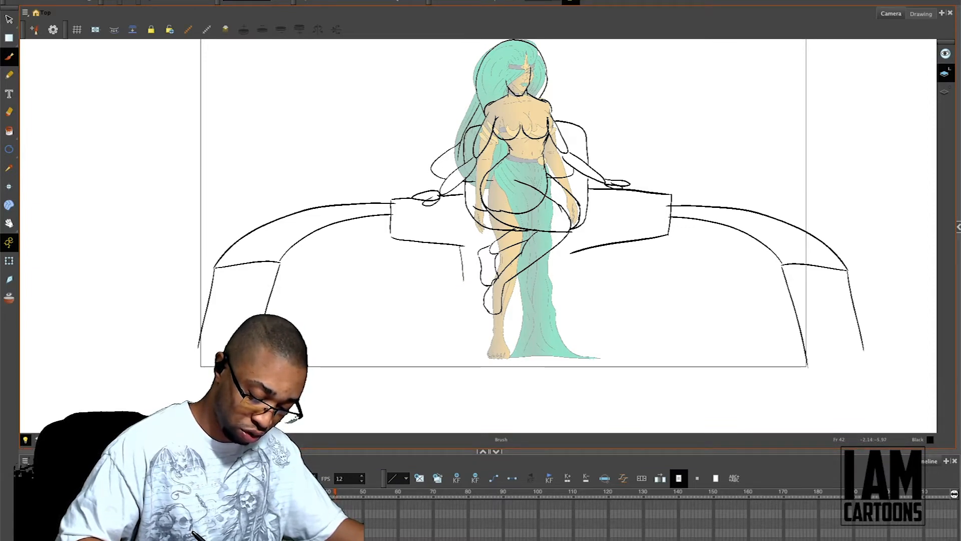
pyautogui.moveTo(463, 276); pyautogui.dragTo(485, 274)
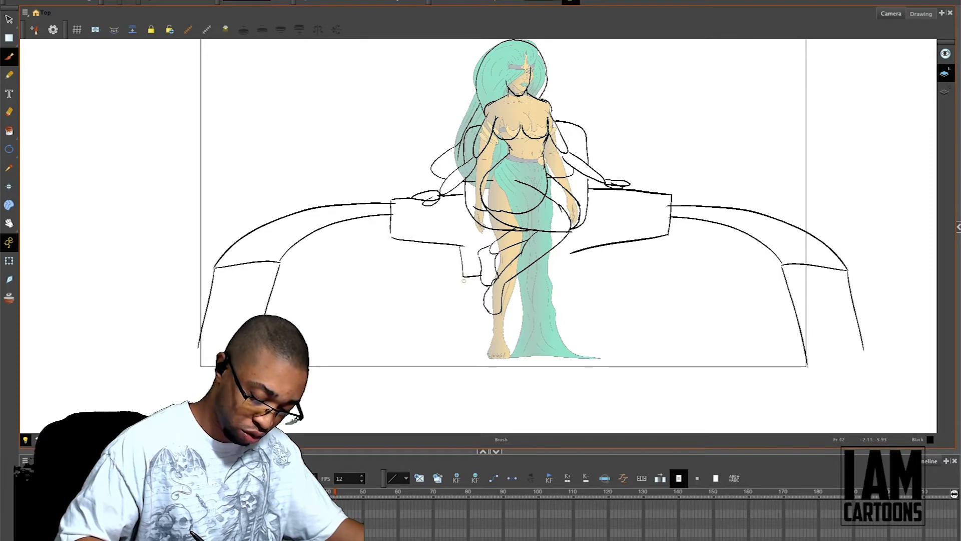
pyautogui.moveTo(462, 294)
pyautogui.mouseDown()
pyautogui.moveTo(462, 316)
pyautogui.moveTo(573, 313)
pyautogui.mouseUp()
pyautogui.moveTo(573, 251)
pyautogui.mouseDown()
pyautogui.moveTo(575, 271)
pyautogui.moveTo(544, 270)
pyautogui.mouseUp()
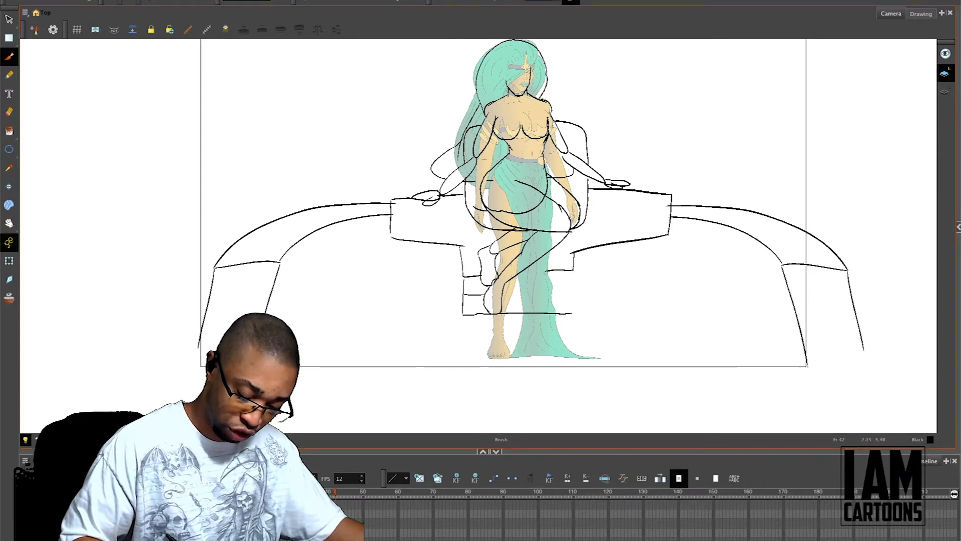
pyautogui.moveTo(503, 294)
pyautogui.mouseDown()
pyautogui.moveTo(574, 290)
pyautogui.moveTo(572, 313)
pyautogui.mouseUp()
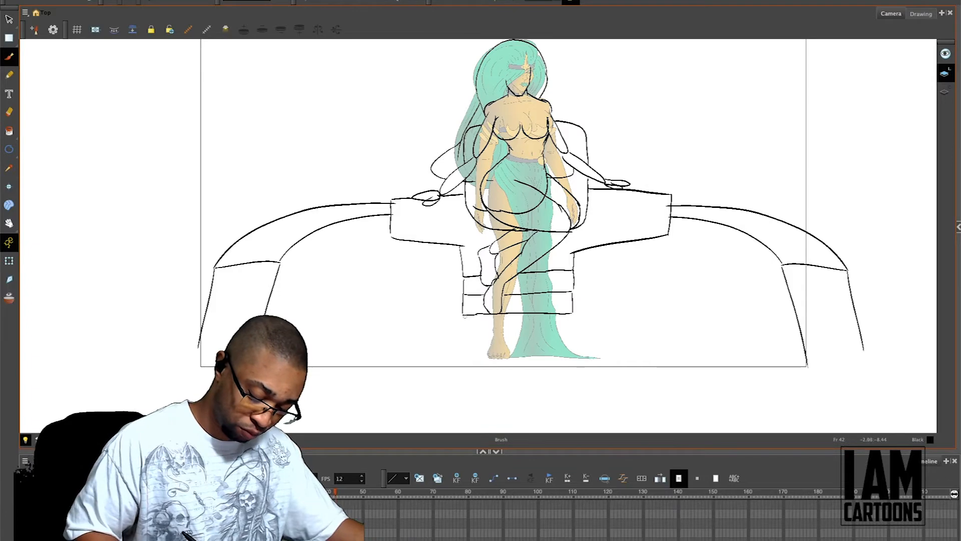
# Step: Sketch two slanted edges flaring out from the base's lower corners, with three horizontal step lines between them
pyautogui.moveTo(462, 315); pyautogui.dragTo(410, 368)
pyautogui.moveTo(574, 314); pyautogui.dragTo(627, 378)
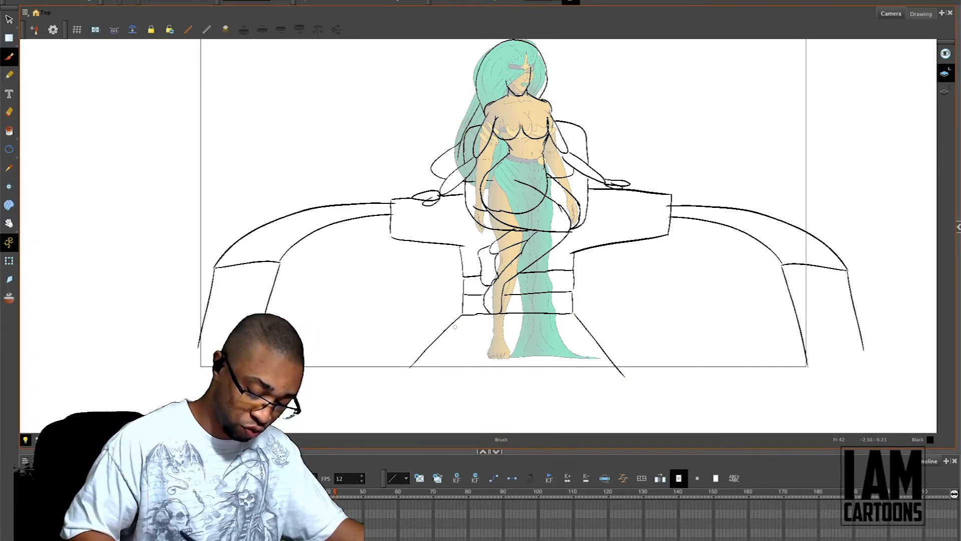
pyautogui.moveTo(476, 324); pyautogui.dragTo(572, 321)
pyautogui.moveTo(454, 345); pyautogui.dragTo(597, 344)
pyautogui.moveTo(445, 363); pyautogui.dragTo(608, 359)
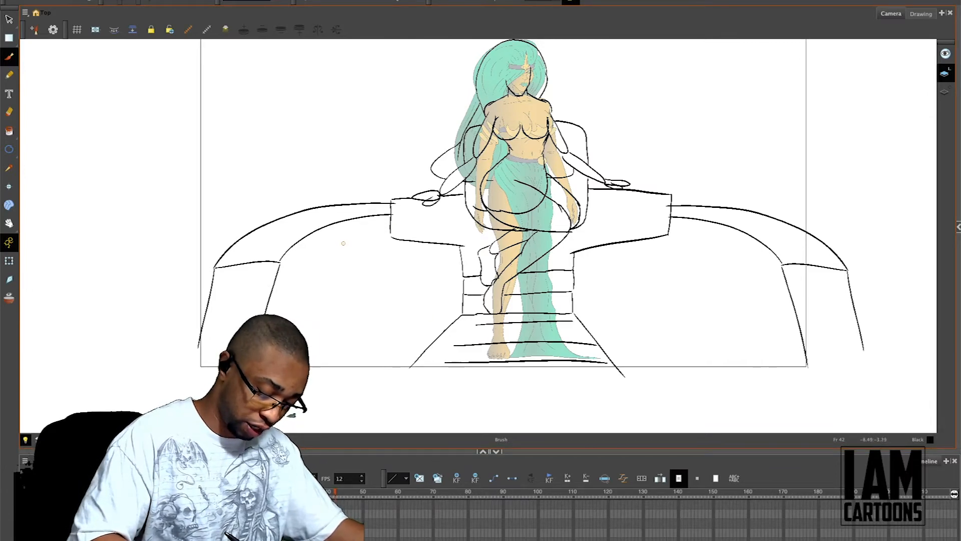
# Step: Stretch the left and right curved bands outward so they spread wider on both sides of the chair
pyautogui.hotkey('alt', 's')
pyautogui.moveTo(256, 204); pyautogui.dragTo(258, 205)
pyautogui.moveTo(199, 285); pyautogui.dragTo(157, 299)
pyautogui.moveTo(777, 188); pyautogui.dragTo(747, 219)
pyautogui.moveTo(862, 269)
pyautogui.mouseDown()
pyautogui.moveTo(869, 281)
pyautogui.moveTo(896, 274)
pyautogui.mouseUp()
pyautogui.click(693, 135)
pyautogui.moveTo(509, 151); pyautogui.dragTo(524, 213)
# Step: Sketch a tall, narrow post with a rounded top rising from the left curved band
pyautogui.hotkey('alt', 'b')
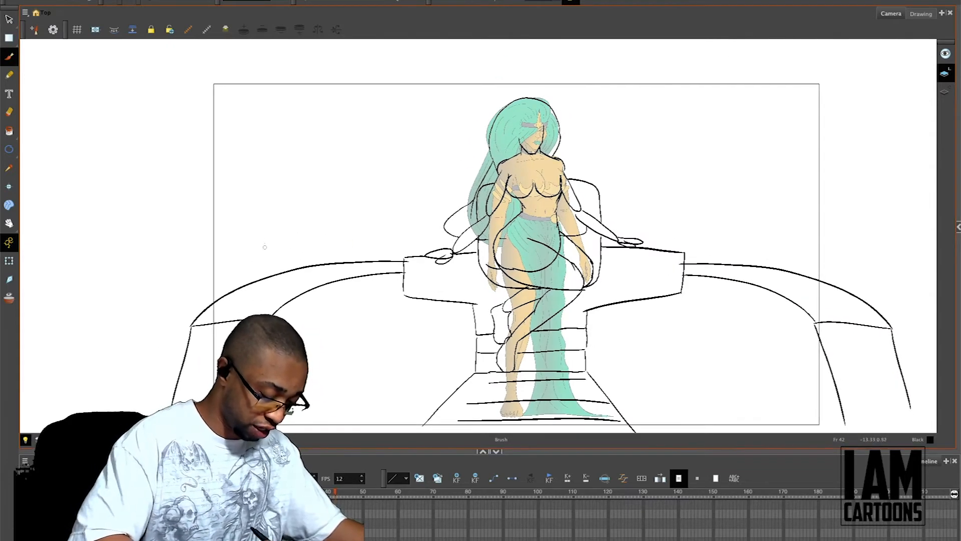
pyautogui.moveTo(233, 162); pyautogui.dragTo(234, 274)
pyautogui.hotkey('ctrl', 'z')
pyautogui.moveTo(236, 173); pyautogui.dragTo(237, 296)
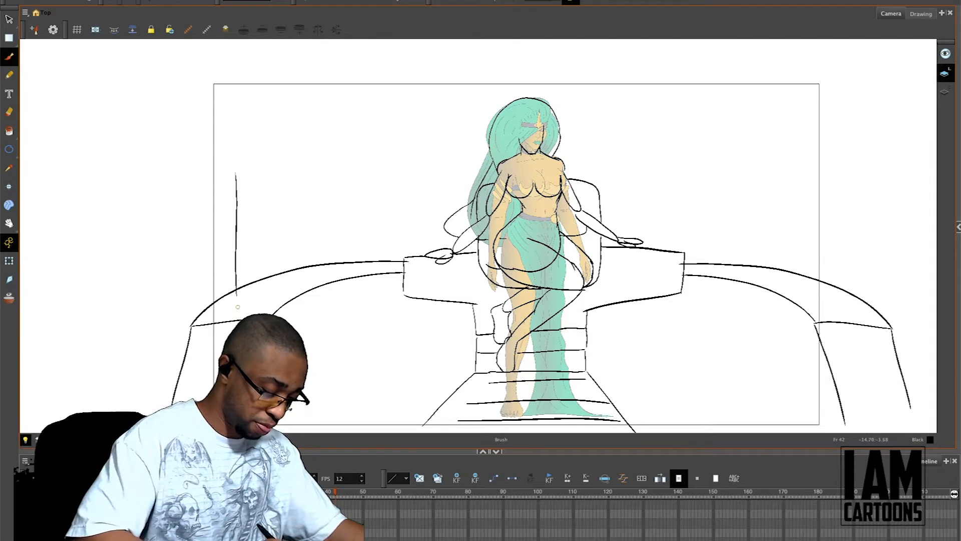
pyautogui.moveTo(251, 160)
pyautogui.mouseDown()
pyautogui.moveTo(260, 209)
pyautogui.moveTo(259, 289)
pyautogui.mouseUp()
pyautogui.hotkey('ctrl', 'z')
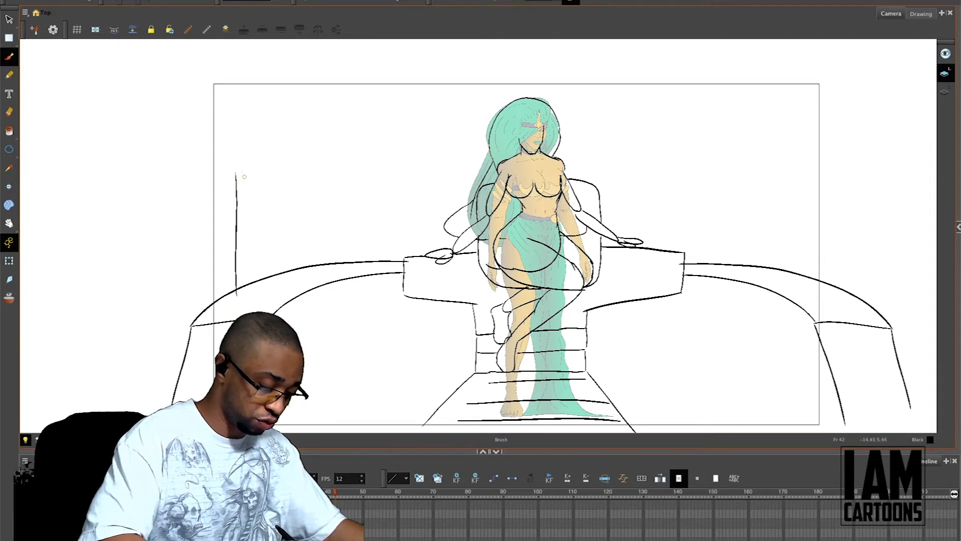
pyautogui.moveTo(237, 172)
pyautogui.mouseDown()
pyautogui.moveTo(252, 246)
pyautogui.moveTo(251, 300)
pyautogui.mouseUp()
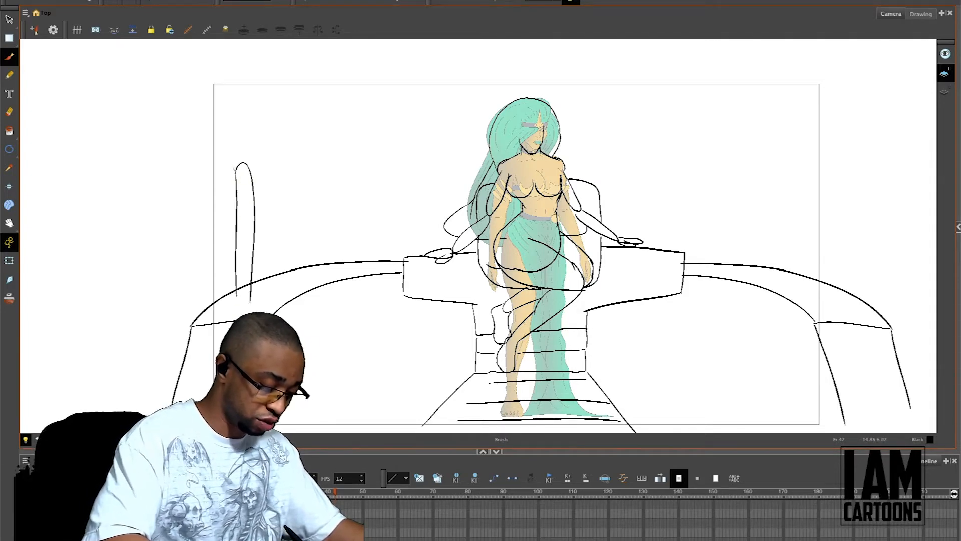
# Step: Sketch a shallow bowl on top of the post, with an oval rim and jagged flames
pyautogui.moveTo(236, 172); pyautogui.dragTo(220, 148)
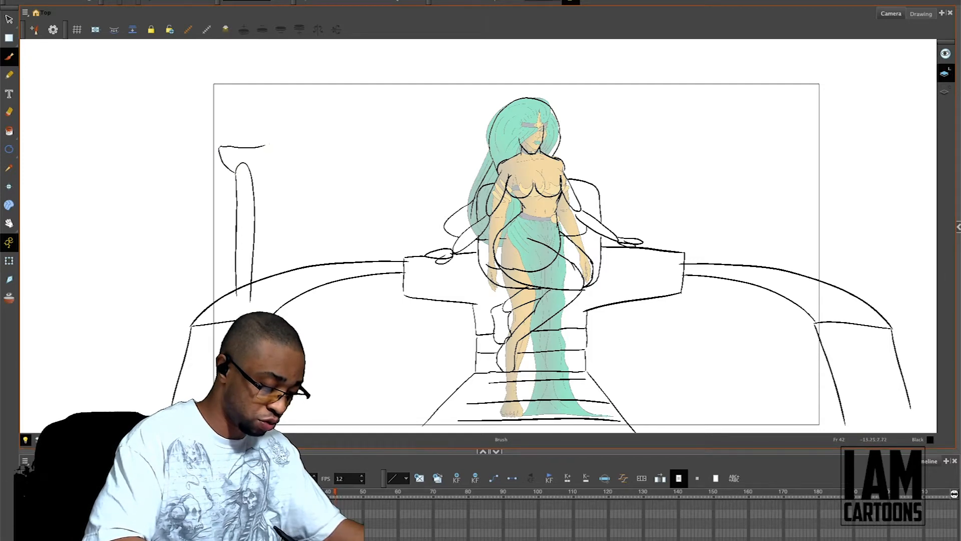
pyautogui.hotkey('ctrl', 'z')
pyautogui.moveTo(221, 147)
pyautogui.mouseDown()
pyautogui.moveTo(253, 141)
pyautogui.moveTo(268, 150)
pyautogui.mouseUp()
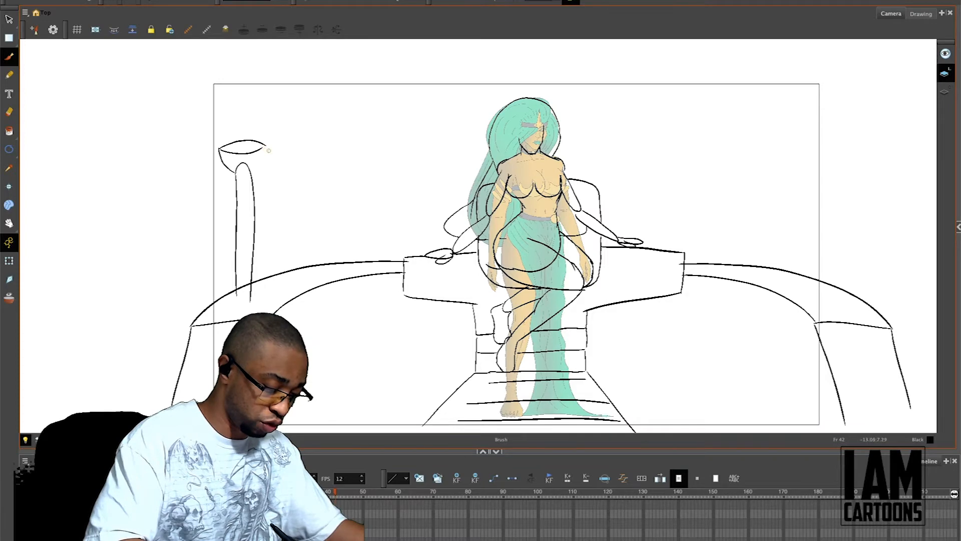
pyautogui.hotkey('ctrl', 'z')
pyautogui.moveTo(246, 171)
pyautogui.mouseDown()
pyautogui.moveTo(265, 145)
pyautogui.moveTo(221, 129)
pyautogui.moveTo(231, 95)
pyautogui.moveTo(265, 129)
pyautogui.moveTo(265, 145)
pyautogui.moveTo(239, 109)
pyautogui.moveTo(258, 146)
pyautogui.mouseUp()
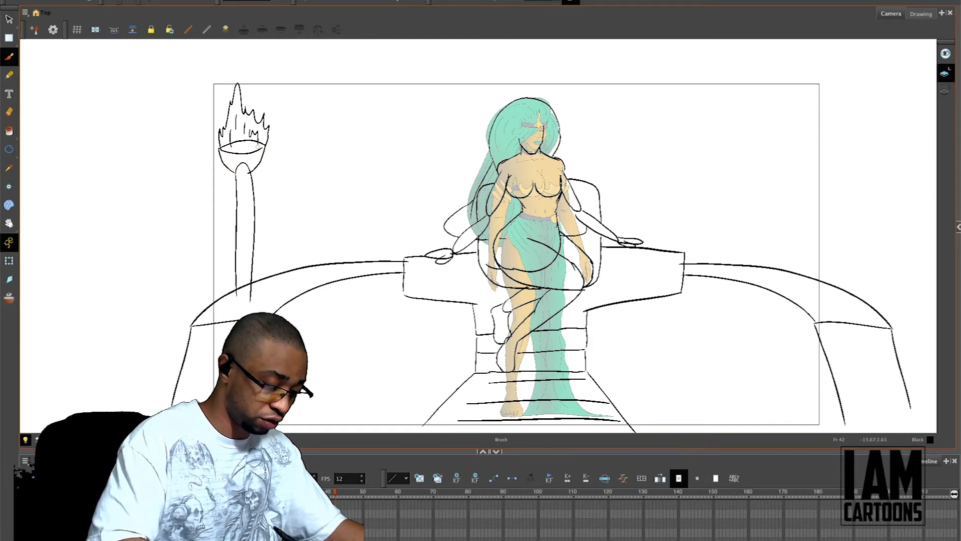
# Step: Duplicate the torch and place the copy farther in along the left curved band, slightly higher
pyautogui.hotkey('alt', 's')
pyautogui.moveTo(236, 56)
pyautogui.mouseDown()
pyautogui.moveTo(285, 75)
pyautogui.moveTo(230, 55)
pyautogui.mouseUp()
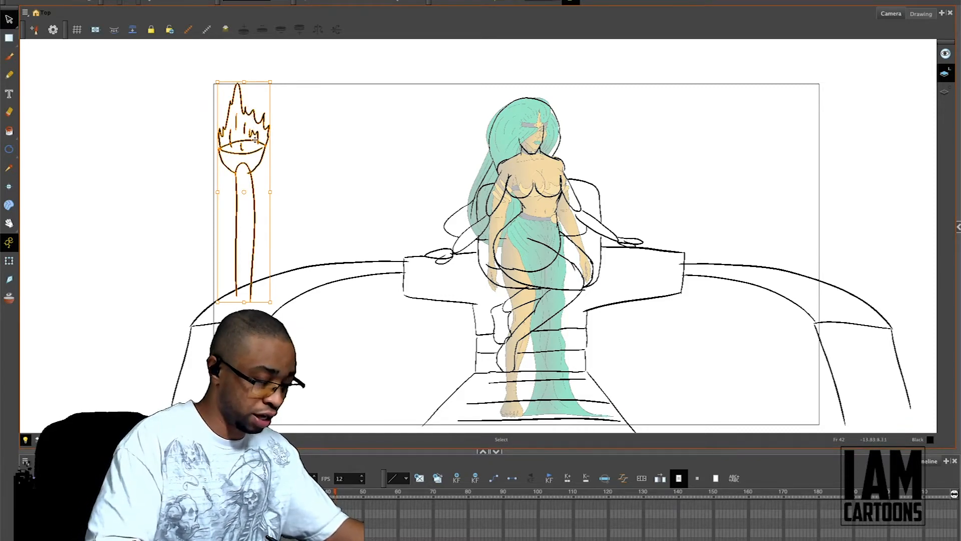
pyautogui.moveTo(257, 134); pyautogui.dragTo(365, 96)
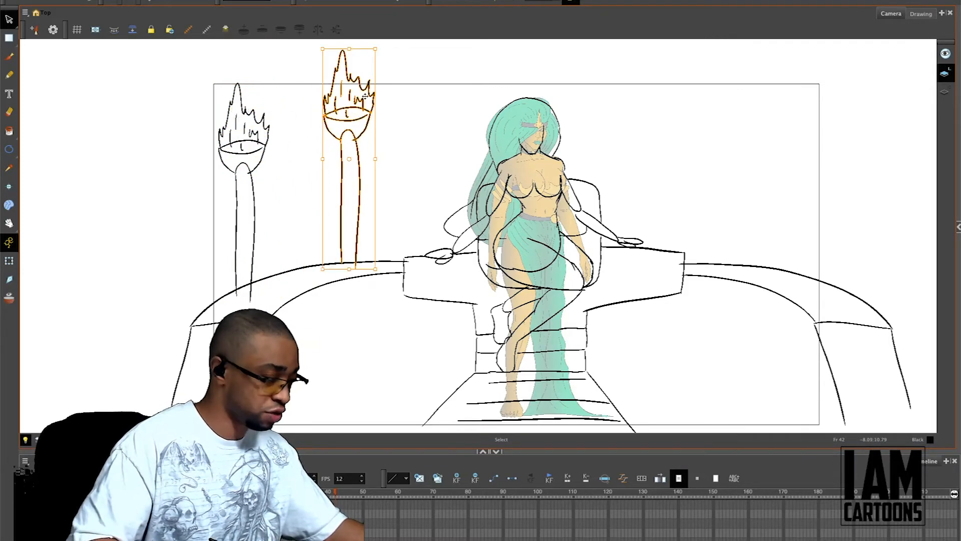
# Step: Copy both left torches, flip the copies horizontally and stand them on the right curved band
pyautogui.moveTo(420, 81)
pyautogui.mouseDown()
pyautogui.moveTo(235, 215)
pyautogui.moveTo(334, 80)
pyautogui.mouseUp()
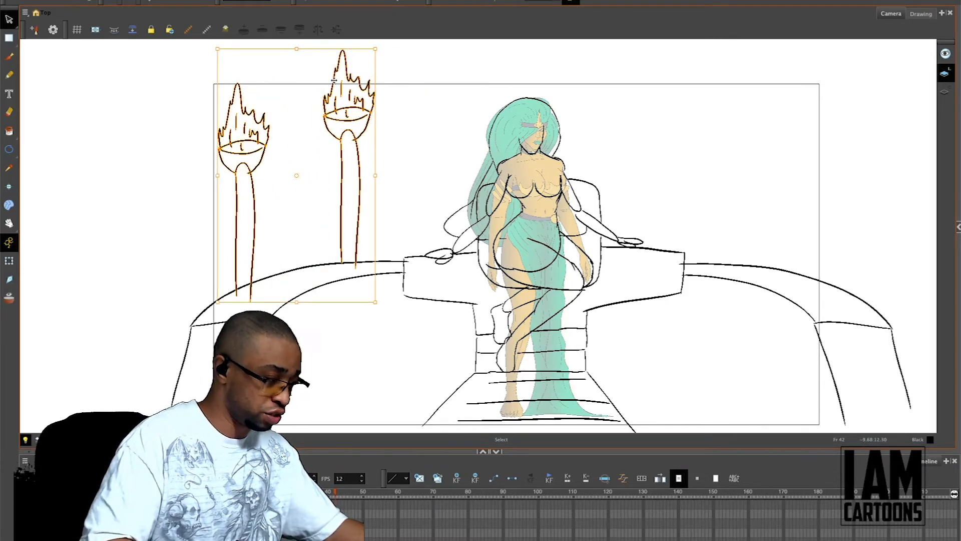
pyautogui.click(220, 0)
pyautogui.moveTo(337, 40)
pyautogui.click(375, 41)
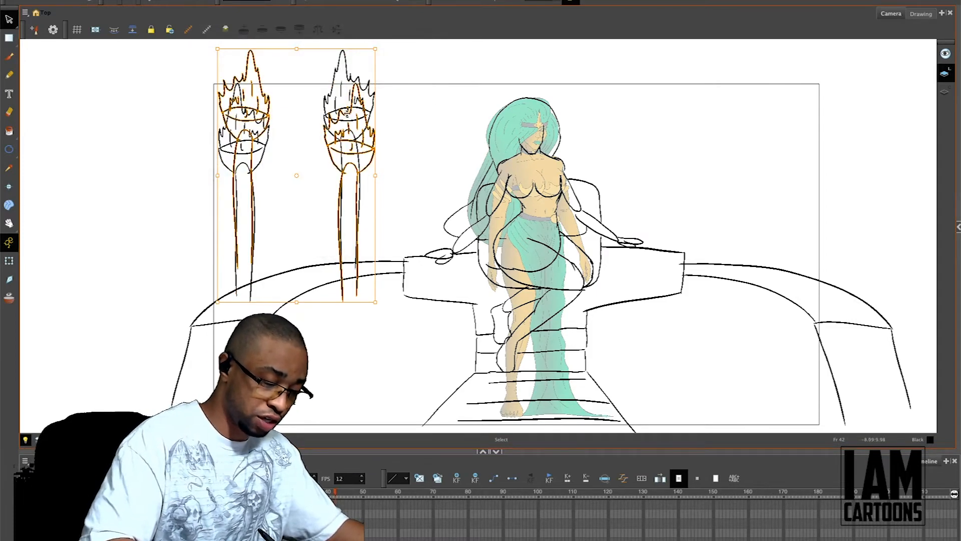
pyautogui.moveTo(365, 115); pyautogui.dragTo(825, 153)
pyautogui.click(884, 190)
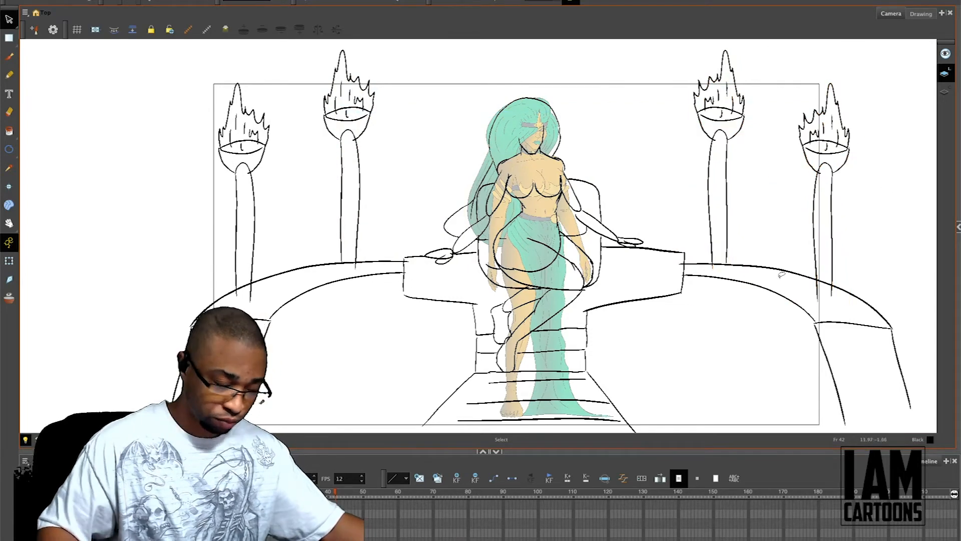
# Step: Hide the coloured standing reference figure, leaving only the rough line drawing in view
pyautogui.press('1')
pyautogui.press('1')
pyautogui.moveTo(780, 266); pyautogui.dragTo(748, 263)
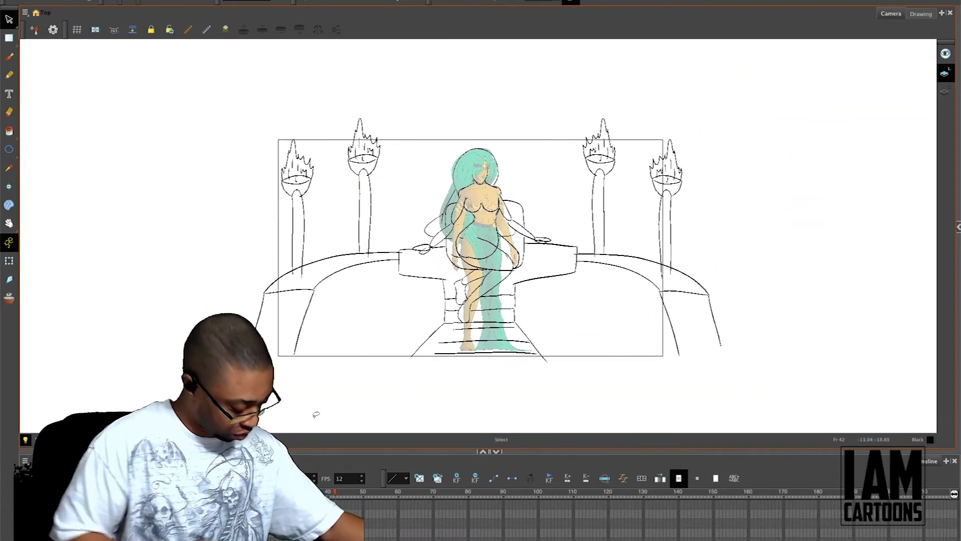
pyautogui.moveTo(725, 451); pyautogui.dragTo(725, 433)
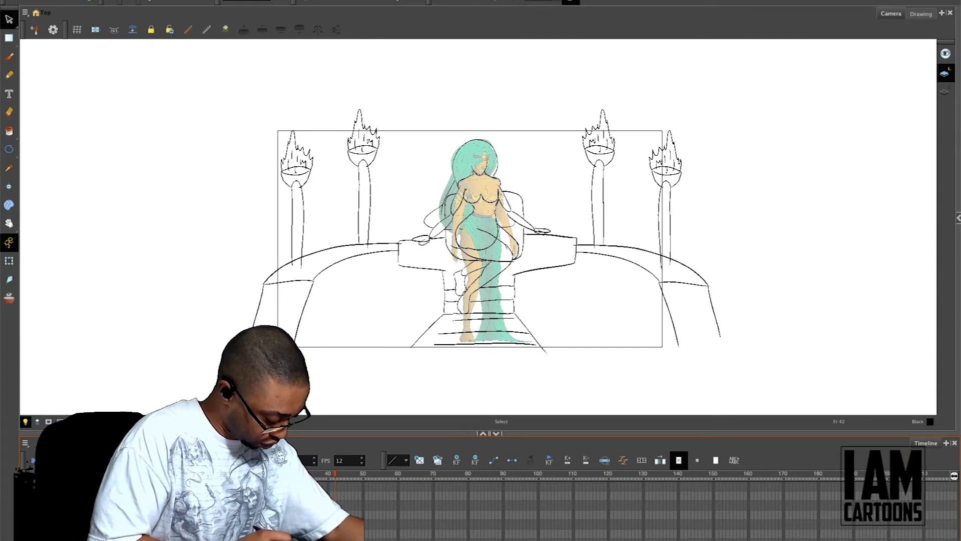
pyautogui.press('d')
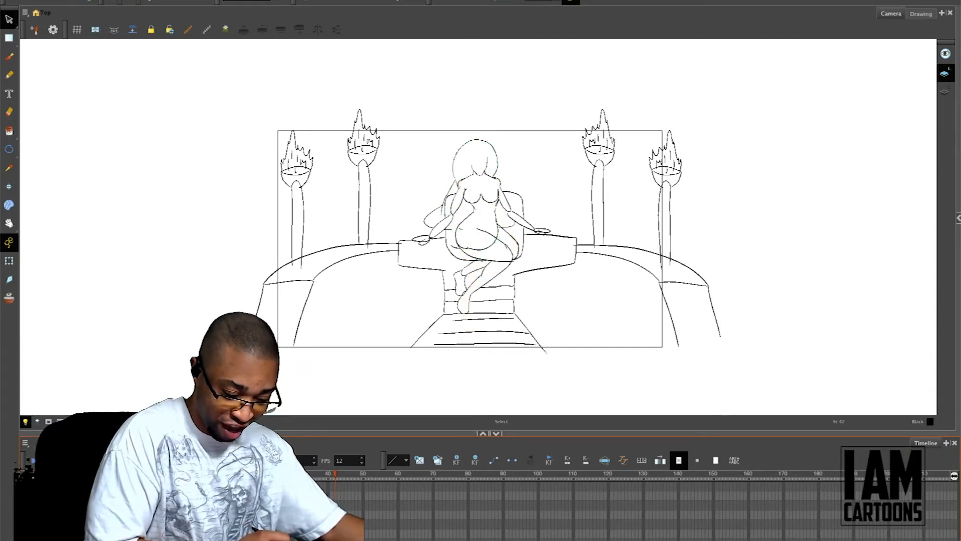
pyautogui.press('a')
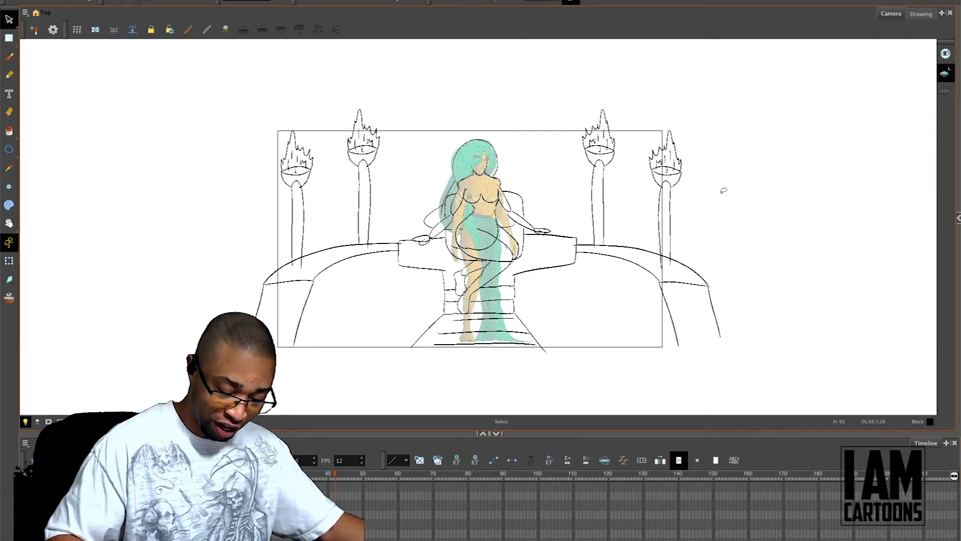
pyautogui.press('d')
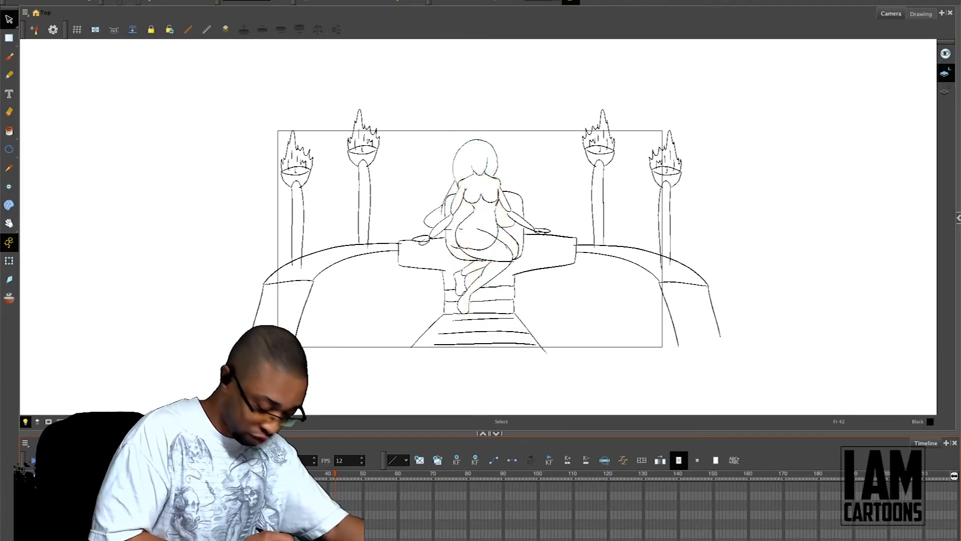
# Step: Sketch the hair sweeping across the face and a cloth draping from the knee down behind the lower legs
pyautogui.press('2')
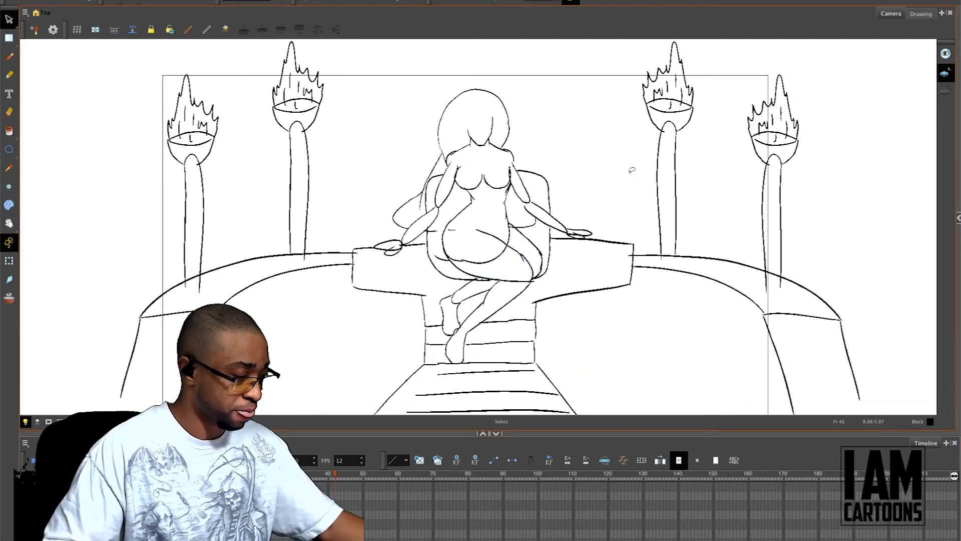
pyautogui.hotkey('alt', 'b')
pyautogui.moveTo(495, 99); pyautogui.dragTo(459, 144)
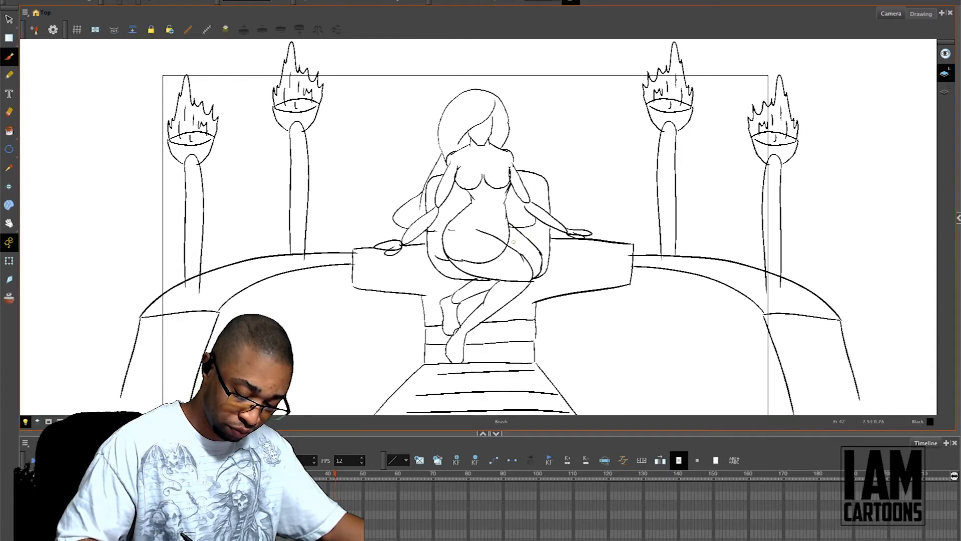
pyautogui.moveTo(543, 257)
pyautogui.mouseDown()
pyautogui.moveTo(530, 363)
pyautogui.moveTo(475, 361)
pyautogui.mouseUp()
pyautogui.moveTo(484, 343); pyautogui.dragTo(475, 355)
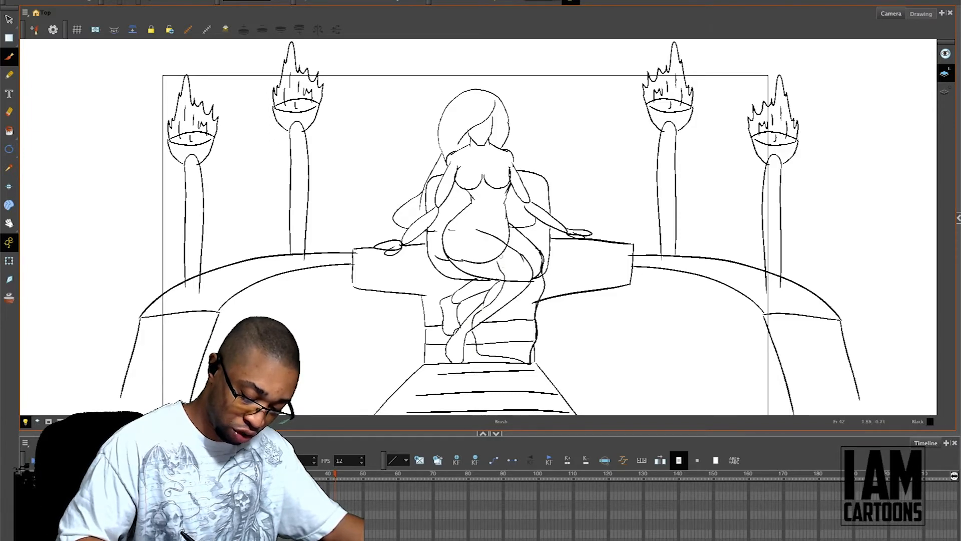
# Step: Sketch the skirt's waistband with a small round clasp and curved fold lines across the hip and thighs
pyautogui.moveTo(500, 267); pyautogui.dragTo(451, 255)
pyautogui.hotkey('ctrl', 'z')
pyautogui.hotkey('ctrl', 'z')
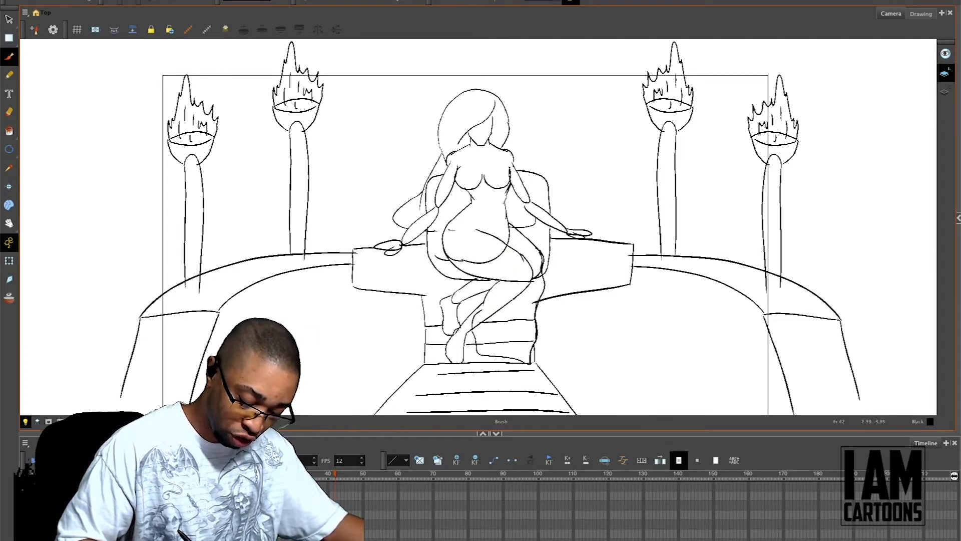
pyautogui.moveTo(527, 269)
pyautogui.mouseDown()
pyautogui.moveTo(507, 239)
pyautogui.moveTo(468, 248)
pyautogui.moveTo(459, 268)
pyautogui.moveTo(471, 233)
pyautogui.moveTo(499, 219)
pyautogui.moveTo(479, 215)
pyautogui.moveTo(503, 222)
pyautogui.mouseUp()
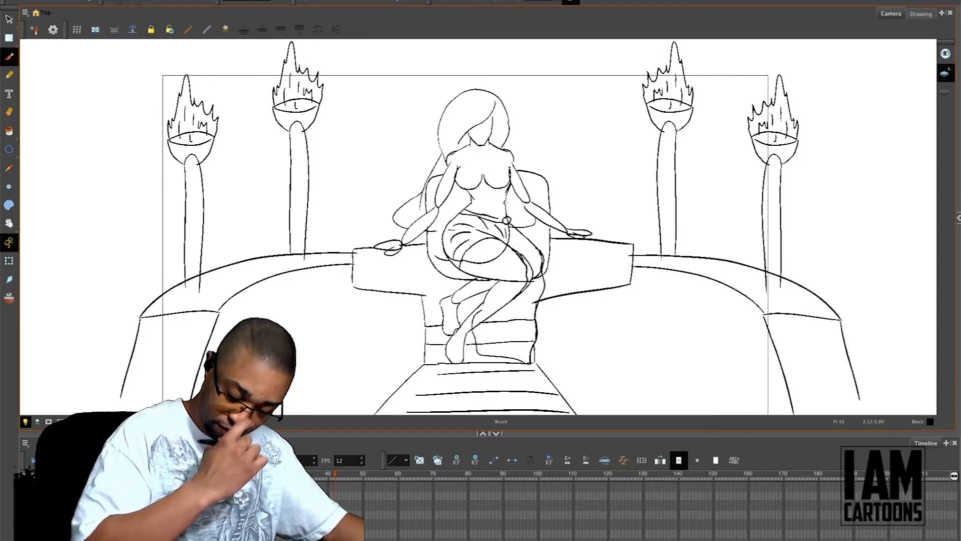
# Step: Sketch a large peaked outline around the whole throne scene, with sides descending past the left and right torches
pyautogui.press('1')
pyautogui.press('1')
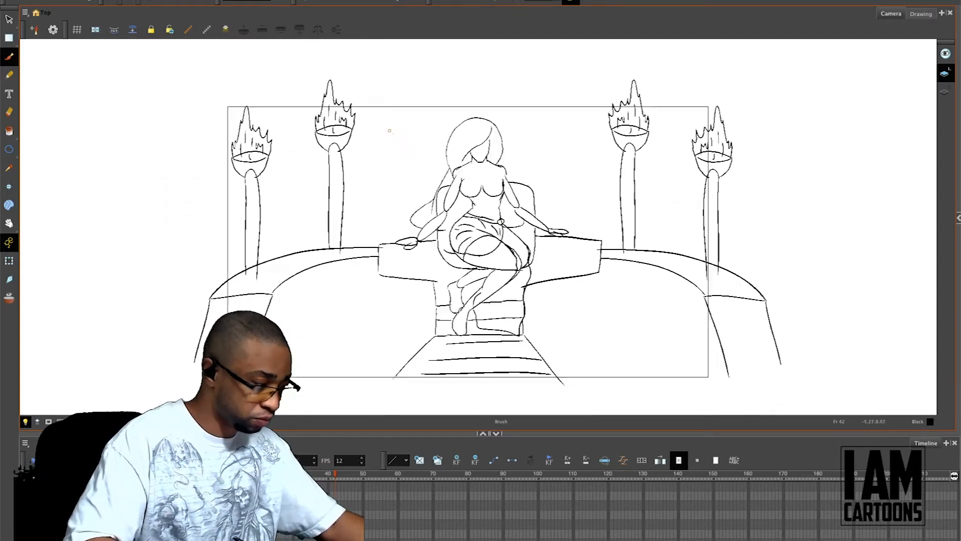
pyautogui.moveTo(476, 93); pyautogui.dragTo(459, 125)
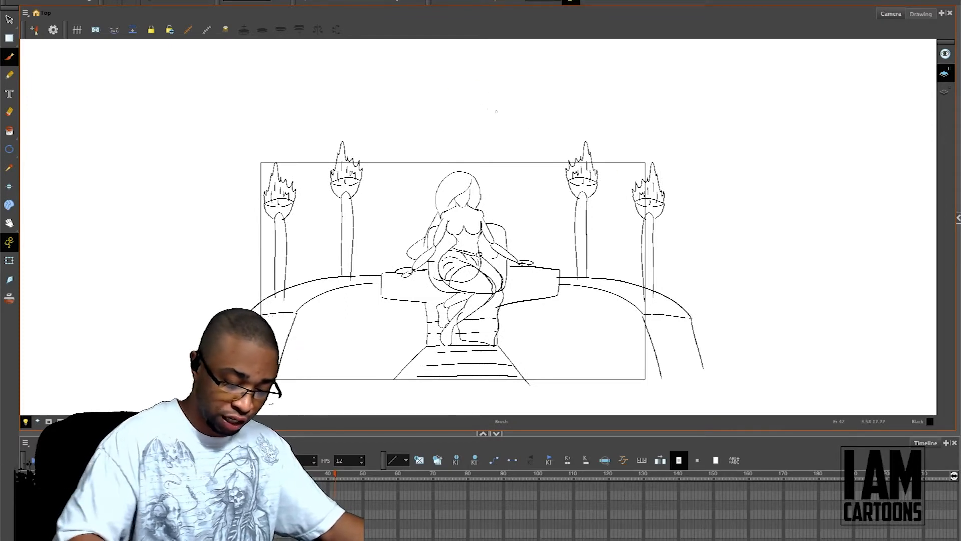
pyautogui.moveTo(477, 77); pyautogui.dragTo(218, 186)
pyautogui.hotkey('ctrl', 'z')
pyautogui.moveTo(461, 56)
pyautogui.mouseDown()
pyautogui.moveTo(225, 159)
pyautogui.moveTo(179, 375)
pyautogui.mouseUp()
pyautogui.moveTo(464, 56)
pyautogui.mouseDown()
pyautogui.moveTo(727, 143)
pyautogui.moveTo(771, 259)
pyautogui.moveTo(833, 385)
pyautogui.mouseUp()
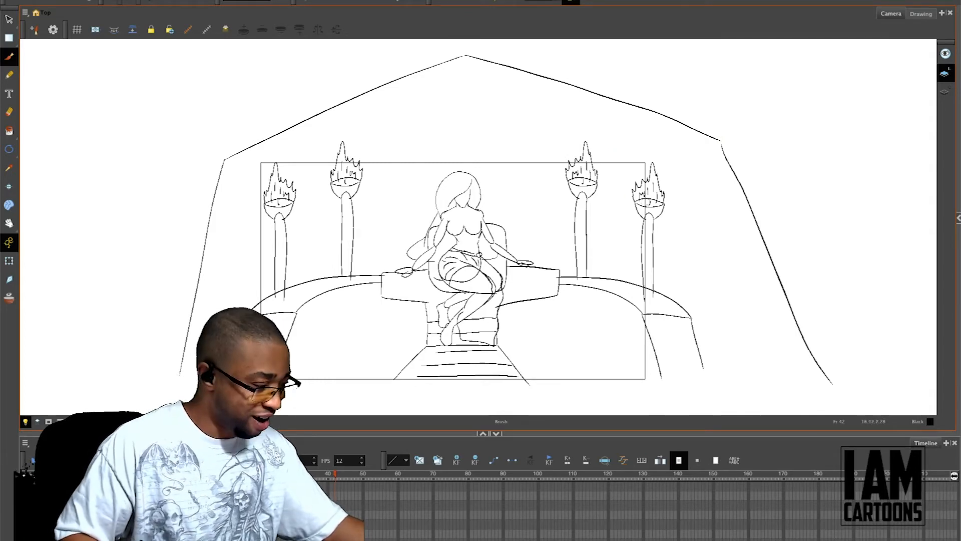
# Step: Enlarge the peaked outline around the throne scene, stretching it upward and outward on both sides
pyautogui.hotkey('alt', 's')
pyautogui.moveTo(240, 110)
pyautogui.mouseDown()
pyautogui.moveTo(303, 139)
pyautogui.moveTo(710, 158)
pyautogui.moveTo(535, 46)
pyautogui.moveTo(195, 170)
pyautogui.mouseUp()
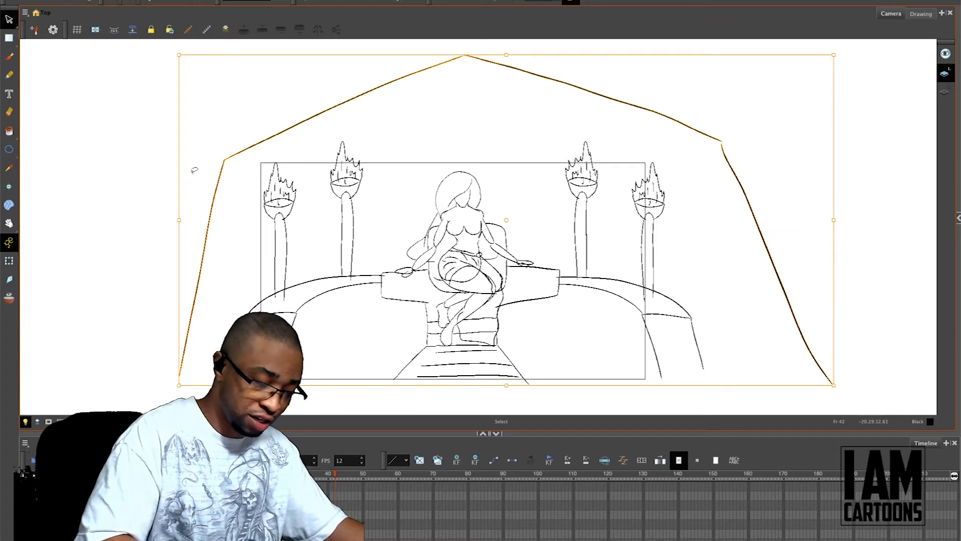
pyautogui.press('2')
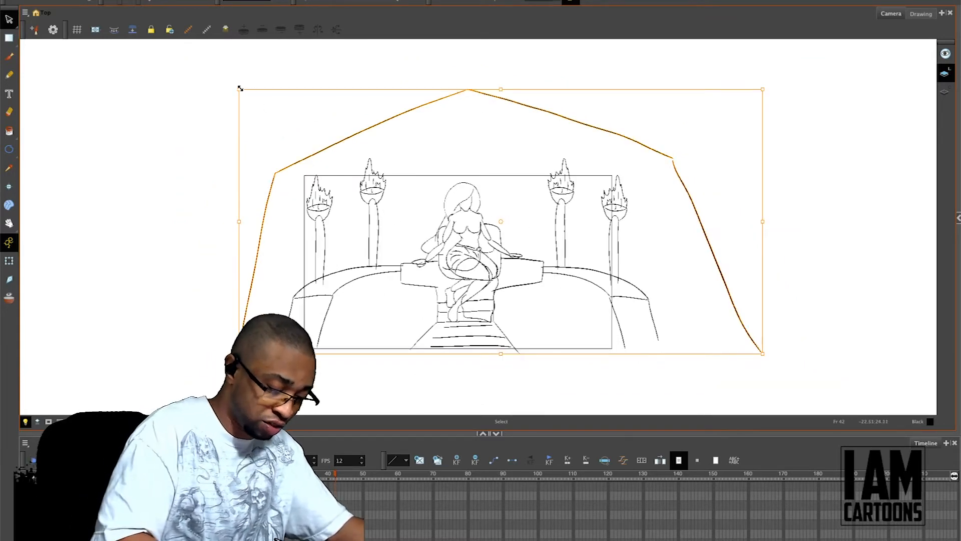
pyautogui.moveTo(240, 88); pyautogui.dragTo(180, 46)
pyautogui.moveTo(761, 48); pyautogui.dragTo(810, 27)
pyautogui.press('space')
pyautogui.moveTo(642, 246); pyautogui.dragTo(625, 297)
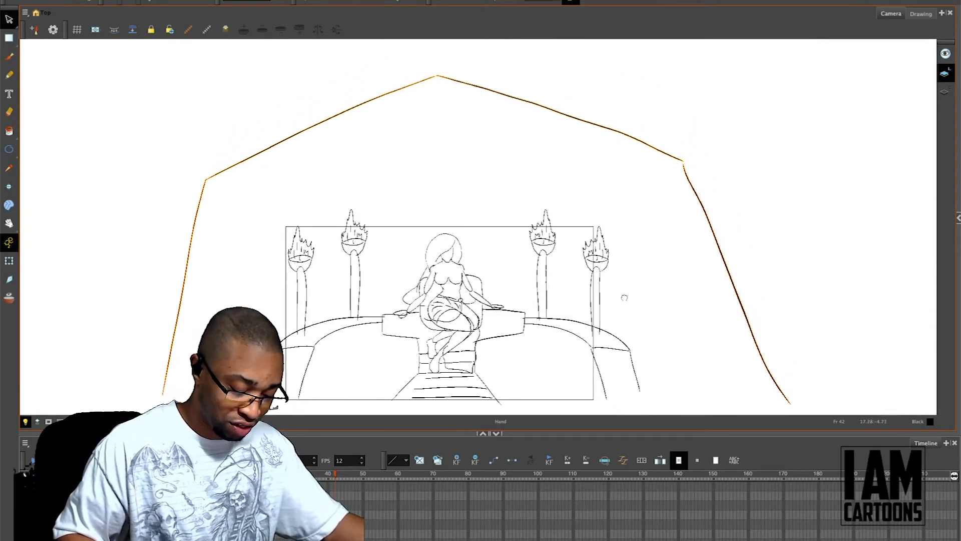
pyautogui.moveTo(790, 70); pyautogui.dragTo(815, 55)
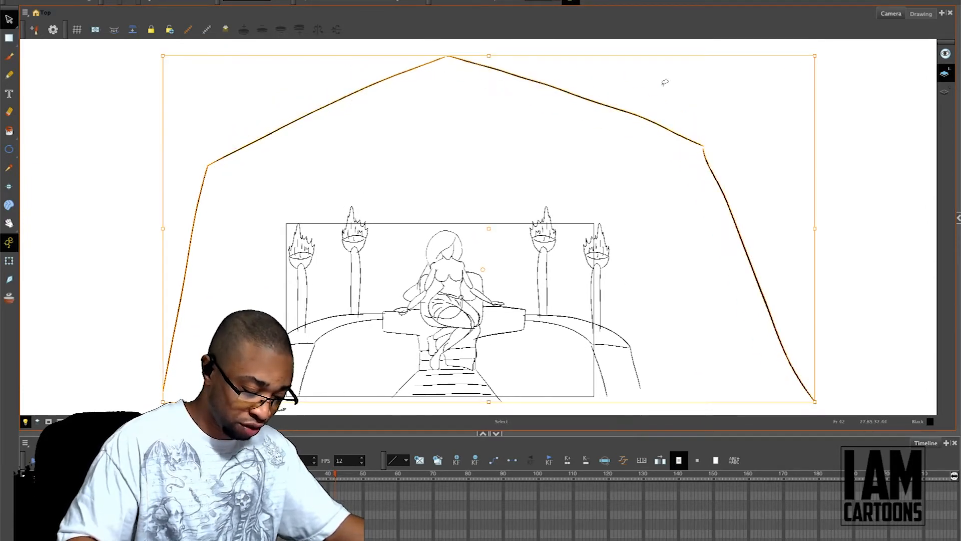
pyautogui.moveTo(164, 56); pyautogui.dragTo(137, 50)
pyautogui.click(566, 158)
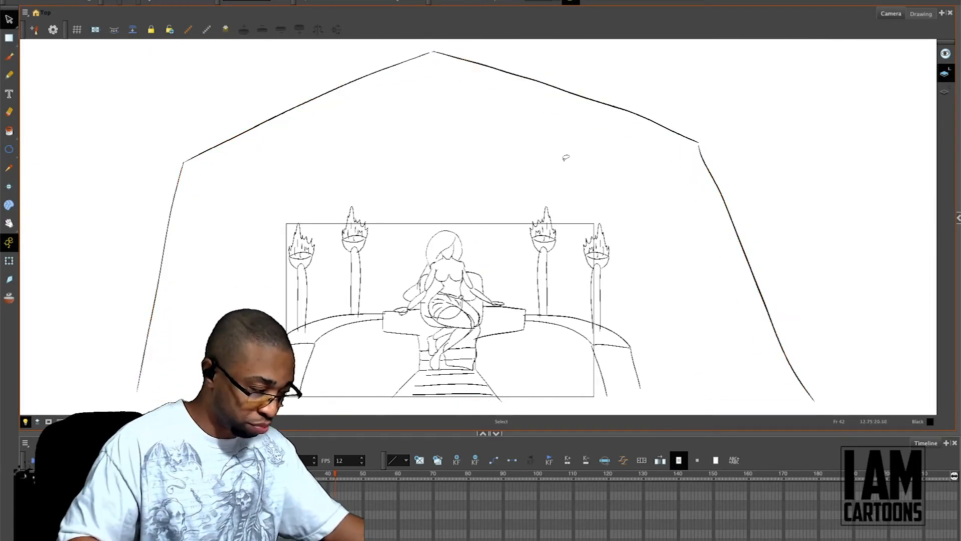
# Step: Sketch the canopy's curved front edge from the peak to the left corner, with a tied-back curtain and folds hanging below it
pyautogui.hotkey('alt', 'b')
pyautogui.press('2')
pyautogui.press('1')
pyautogui.press('1')
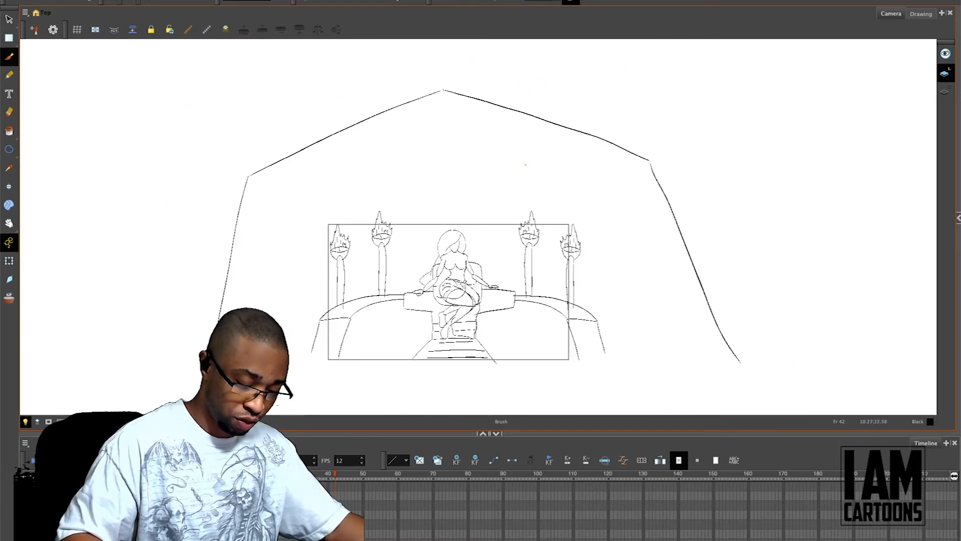
pyautogui.moveTo(443, 95); pyautogui.dragTo(443, 226)
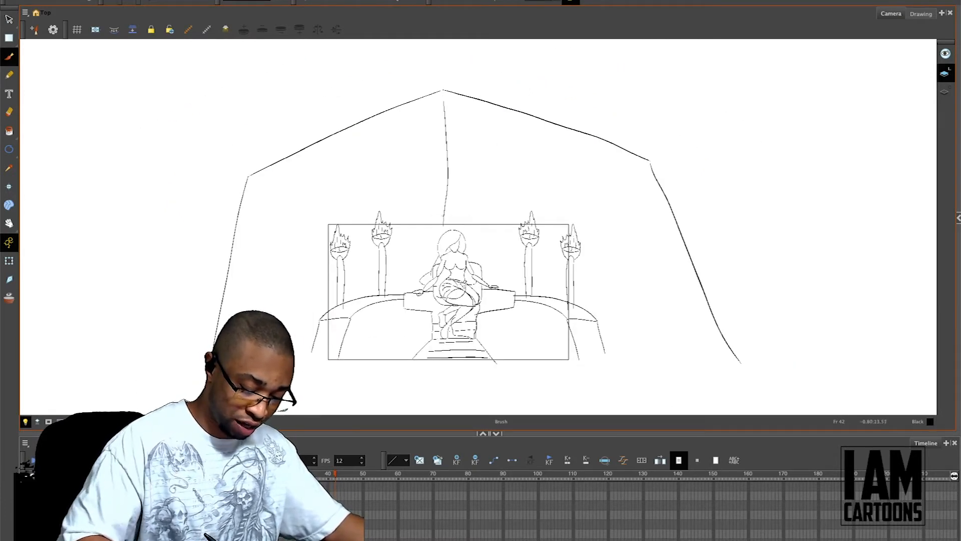
pyautogui.hotkey('alt', 's')
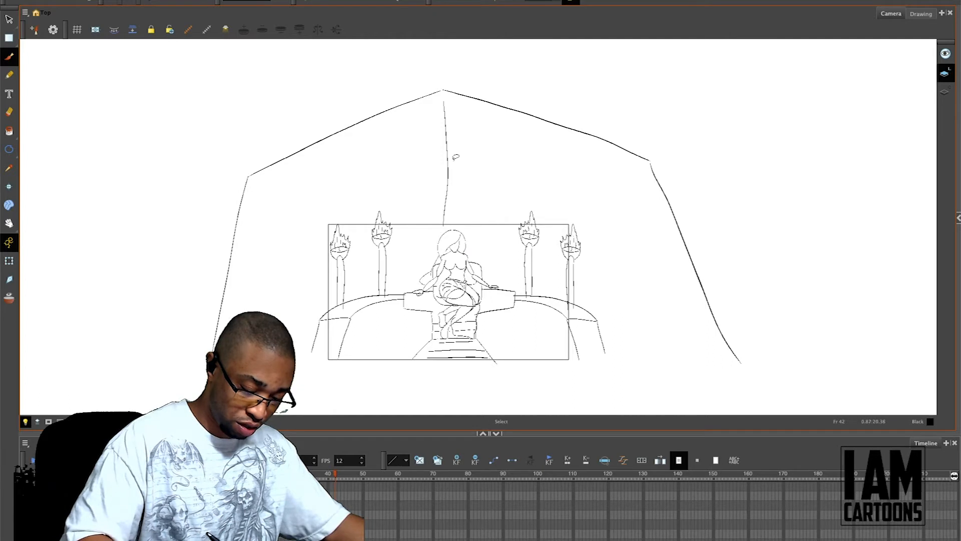
pyautogui.hotkey('ctrl', 'z')
pyautogui.moveTo(444, 92)
pyautogui.mouseDown()
pyautogui.moveTo(444, 145)
pyautogui.moveTo(276, 200)
pyautogui.moveTo(249, 188)
pyautogui.moveTo(246, 233)
pyautogui.mouseUp()
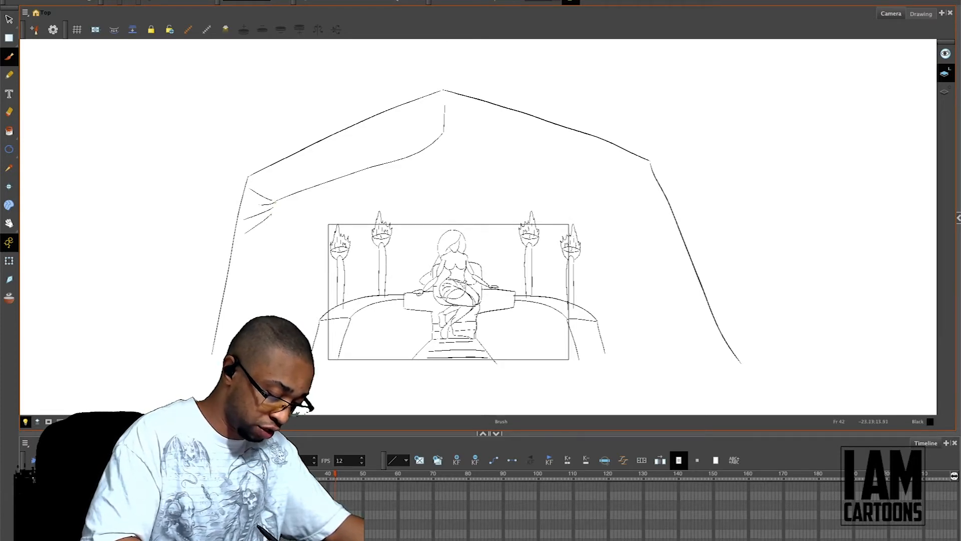
pyautogui.moveTo(272, 203)
pyautogui.mouseDown()
pyautogui.moveTo(235, 193)
pyautogui.moveTo(246, 184)
pyautogui.moveTo(255, 202)
pyautogui.moveTo(276, 206)
pyautogui.moveTo(257, 319)
pyautogui.mouseUp()
pyautogui.hotkey('ctrl', 'z')
pyautogui.moveTo(267, 227); pyautogui.dragTo(224, 330)
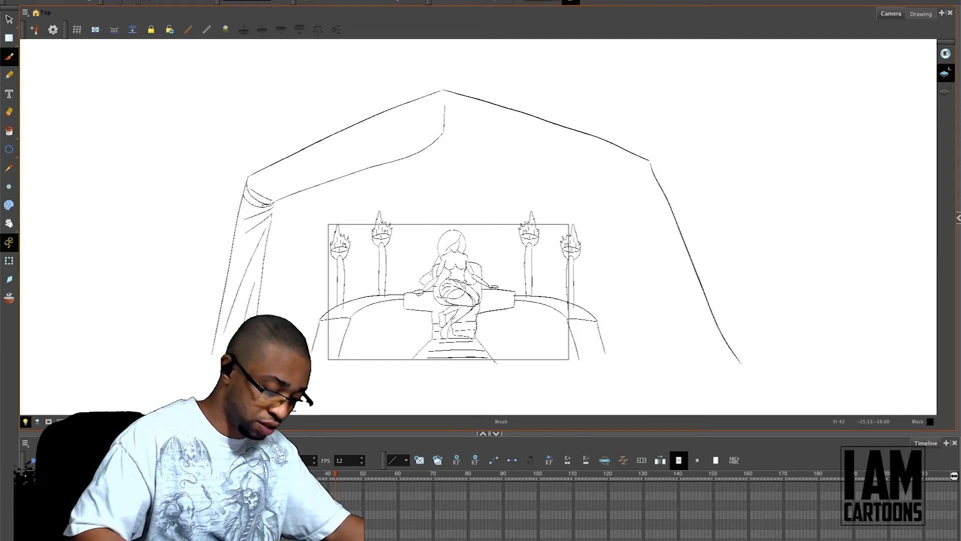
# Step: Duplicate the left canopy edge and curtain folds, flip the copy horizontally and place it on the right side of the tent
pyautogui.hotkey('alt', 's')
pyautogui.moveTo(471, 156)
pyautogui.mouseDown()
pyautogui.moveTo(361, 143)
pyautogui.moveTo(267, 181)
pyautogui.moveTo(251, 236)
pyautogui.moveTo(281, 274)
pyautogui.moveTo(285, 185)
pyautogui.mouseUp()
pyautogui.moveTo(445, 172)
pyautogui.mouseDown()
pyautogui.moveTo(412, 142)
pyautogui.moveTo(303, 166)
pyautogui.moveTo(245, 224)
pyautogui.moveTo(245, 318)
pyautogui.moveTo(305, 263)
pyautogui.moveTo(282, 180)
pyautogui.mouseUp()
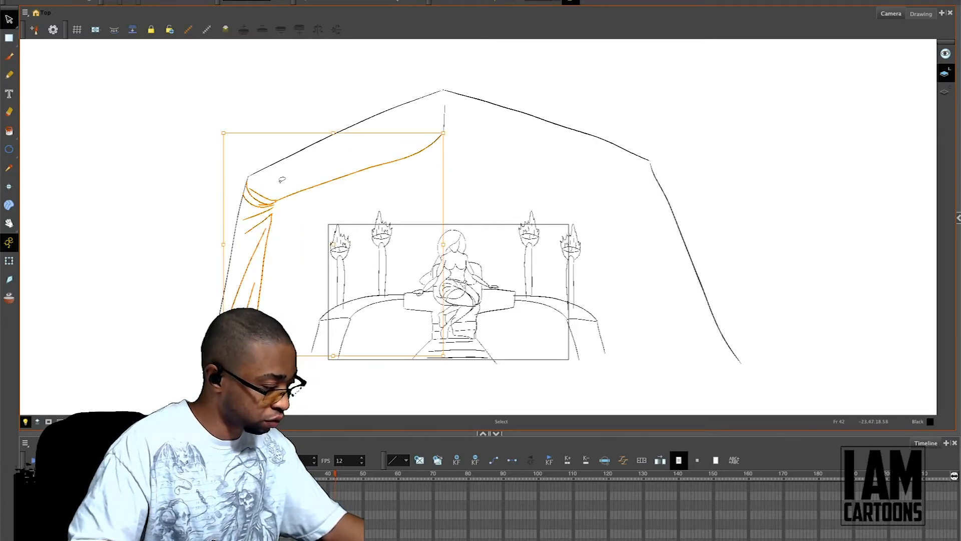
pyautogui.click(228, 3)
pyautogui.moveTo(276, 44)
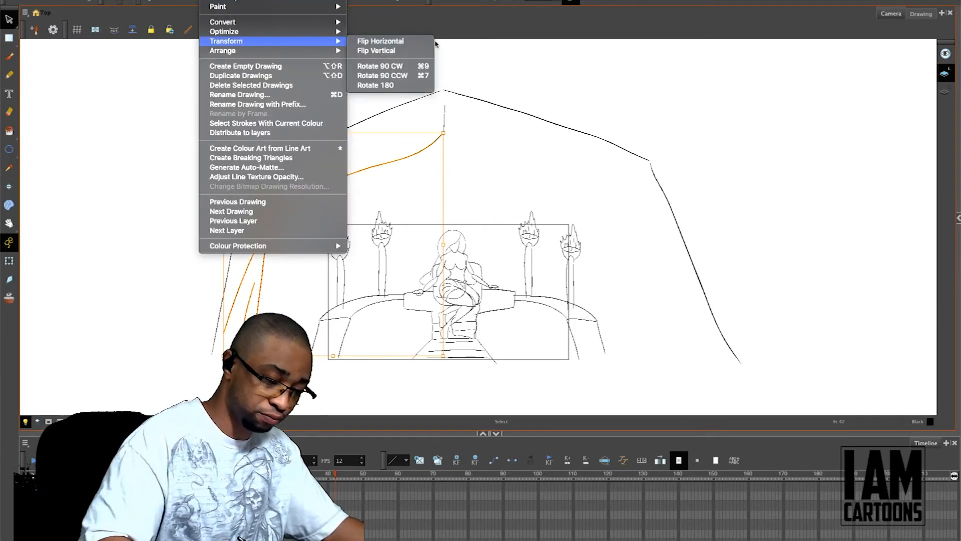
pyautogui.click(417, 42)
pyautogui.moveTo(401, 201)
pyautogui.mouseDown()
pyautogui.moveTo(659, 206)
pyautogui.moveTo(632, 235)
pyautogui.moveTo(641, 221)
pyautogui.mouseUp()
pyautogui.click(721, 172)
# Step: Adjust the right canopy edge so its inner end meets the left edge below the peak
pyautogui.click(463, 138)
pyautogui.moveTo(462, 137); pyautogui.dragTo(445, 135)
pyautogui.click(481, 88)
pyautogui.click(462, 129)
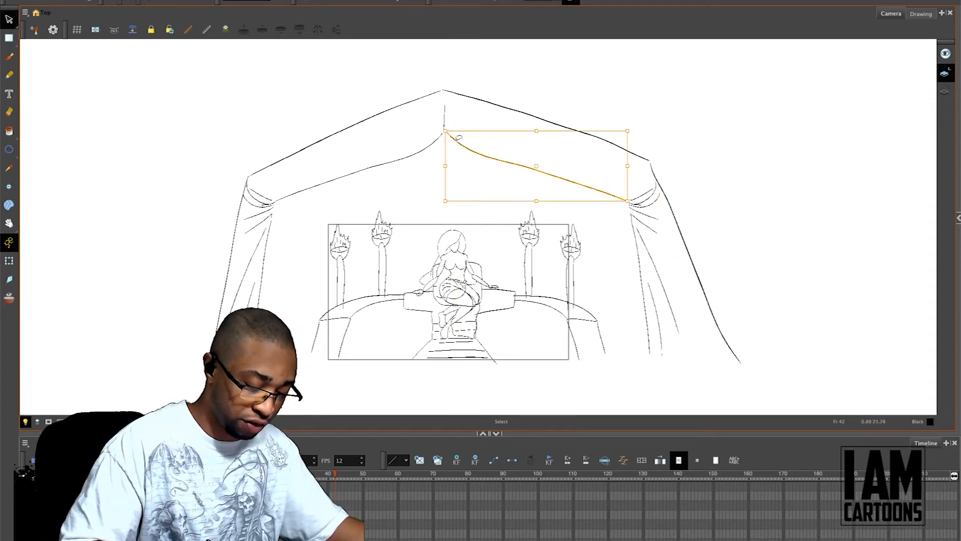
pyautogui.click(487, 82)
pyautogui.hotkey('alt', 'b')
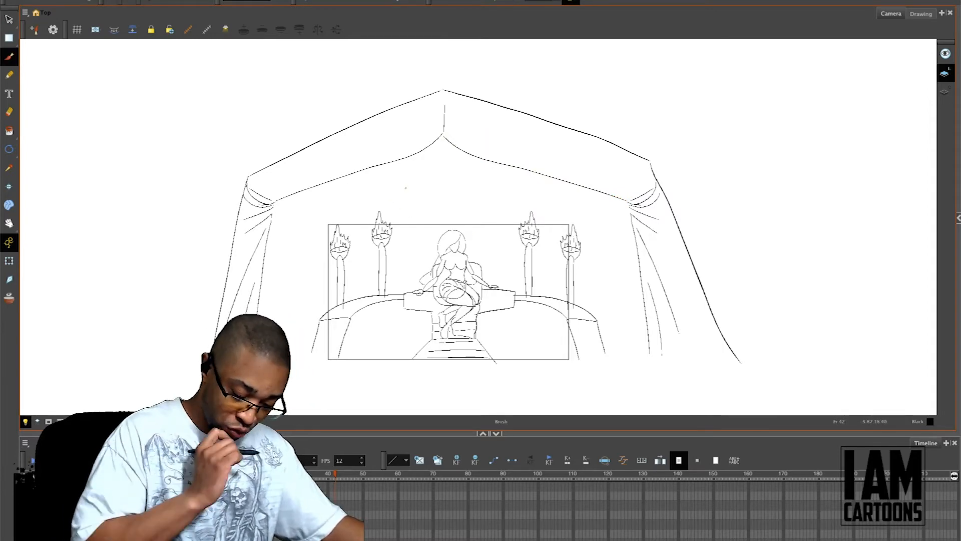
pyautogui.moveTo(423, 195)
pyautogui.mouseDown()
pyautogui.moveTo(306, 265)
pyautogui.moveTo(453, 377)
pyautogui.moveTo(549, 374)
pyautogui.mouseUp()
pyautogui.hotkey('ctrl', 'z')
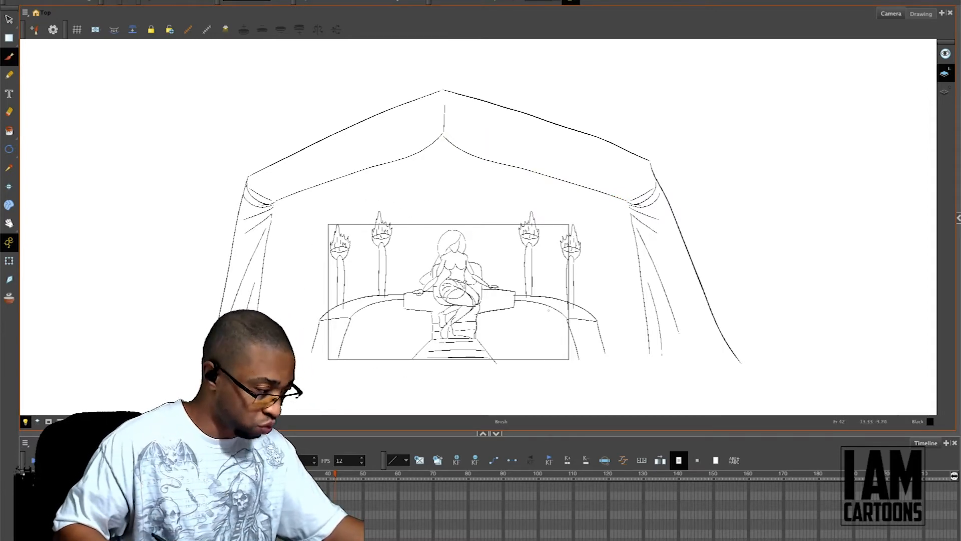
# Step: Try to scale down and reposition the throne, figure and torches inside the tent, and revert the scaling
pyautogui.hotkey('alt', 's')
pyautogui.moveTo(442, 179)
pyautogui.mouseDown()
pyautogui.moveTo(335, 201)
pyautogui.moveTo(314, 340)
pyautogui.moveTo(434, 380)
pyautogui.moveTo(580, 353)
pyautogui.moveTo(603, 294)
pyautogui.moveTo(564, 221)
pyautogui.moveTo(443, 179)
pyautogui.mouseUp()
pyautogui.moveTo(605, 361); pyautogui.dragTo(538, 323)
pyautogui.moveTo(519, 283); pyautogui.dragTo(554, 241)
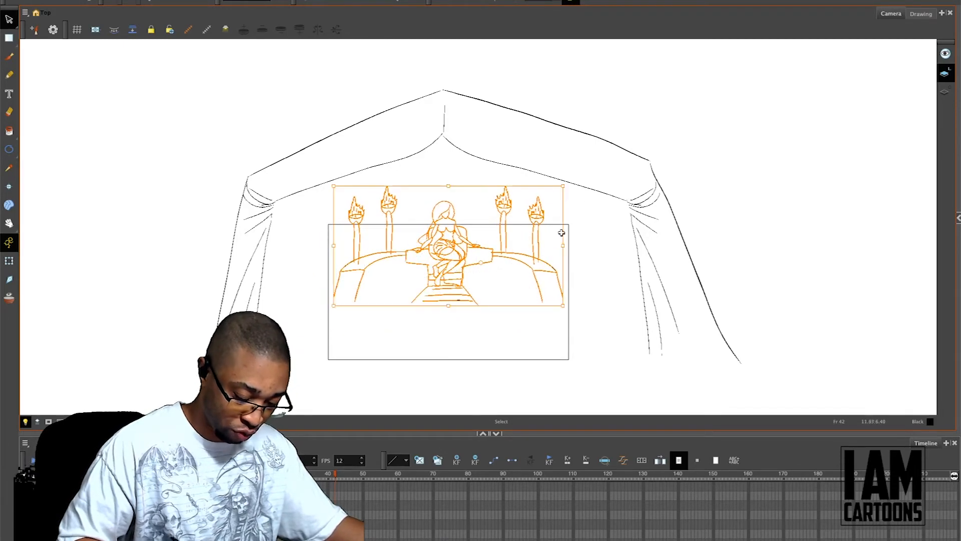
pyautogui.moveTo(534, 96)
pyautogui.mouseDown()
pyautogui.moveTo(246, 123)
pyautogui.moveTo(464, 391)
pyautogui.moveTo(626, 92)
pyautogui.moveTo(274, 177)
pyautogui.mouseUp()
pyautogui.moveTo(211, 91)
pyautogui.mouseDown()
pyautogui.moveTo(353, 190)
pyautogui.moveTo(344, 185)
pyautogui.mouseUp()
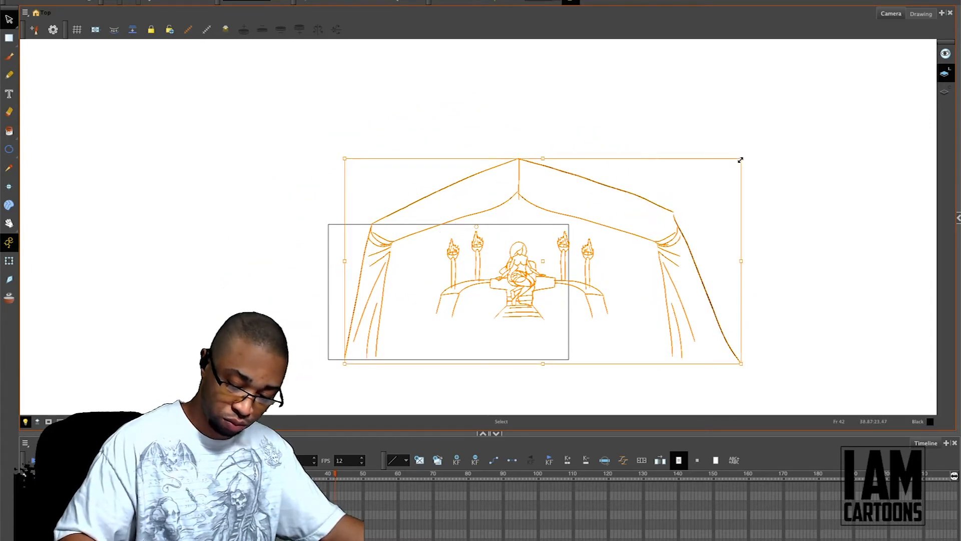
pyautogui.hotkey('ctrl', 'z')
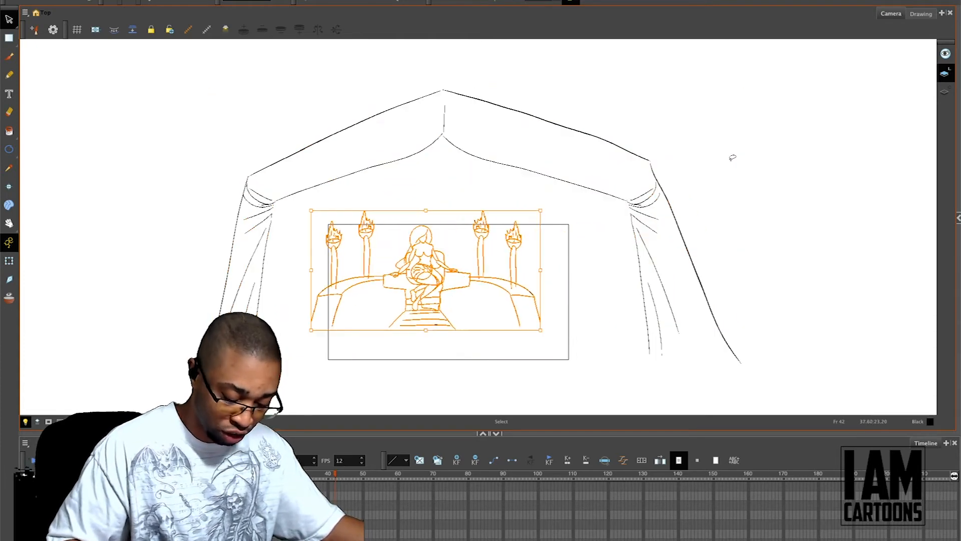
pyautogui.hotkey('ctrl', 'z')
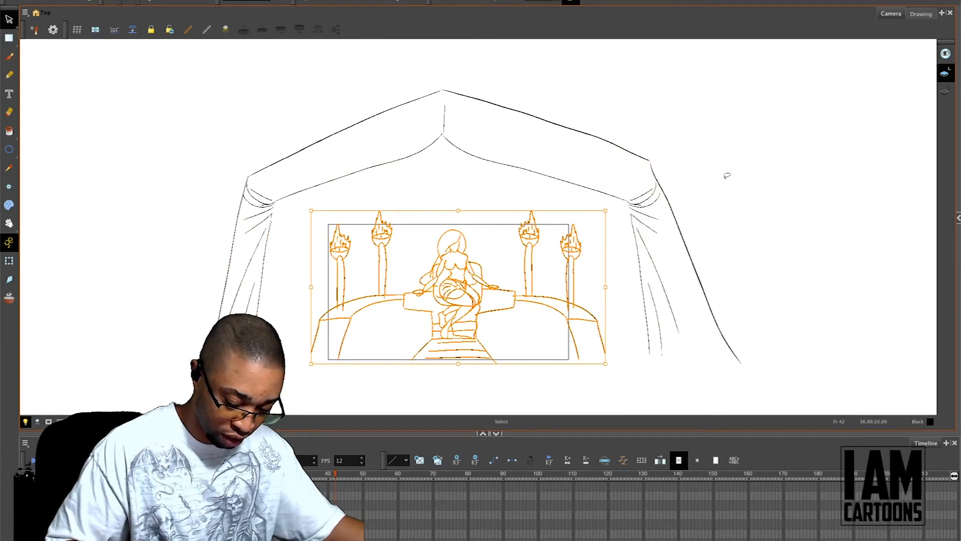
pyautogui.click(719, 167)
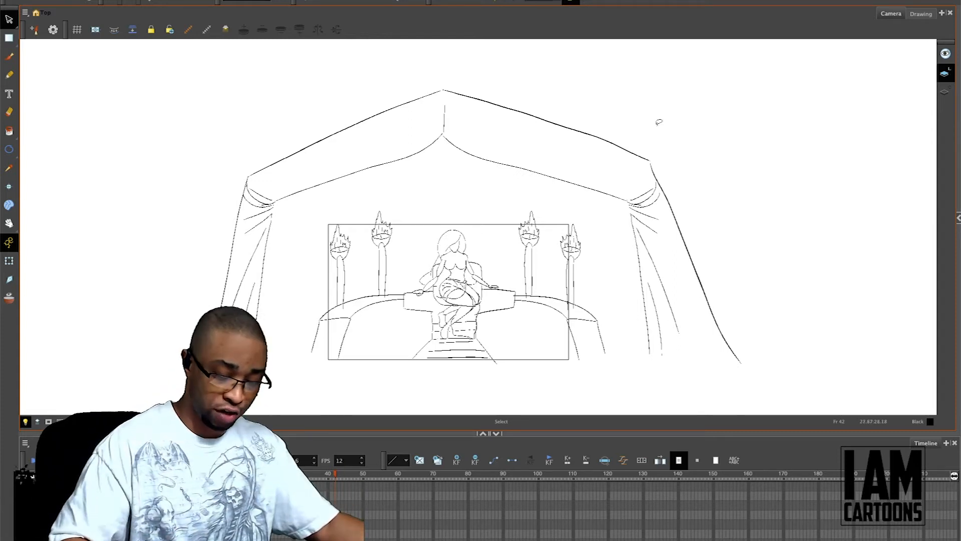
# Step: Sketch the back wall's upper edge across the tent between the two curtains, with short diagonal roof seams at its corners
pyautogui.hotkey('alt', 'b')
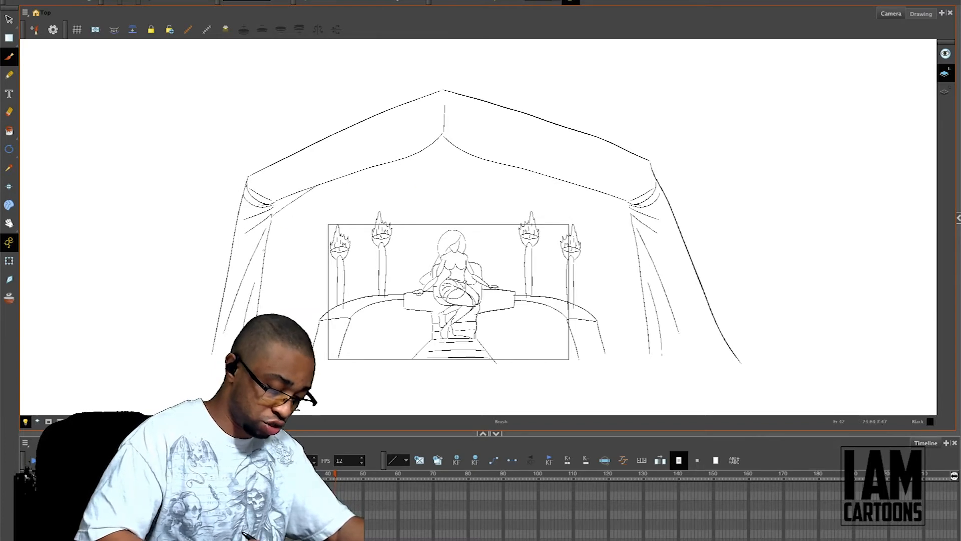
pyautogui.moveTo(274, 203); pyautogui.dragTo(536, 197)
pyautogui.moveTo(355, 180); pyautogui.dragTo(385, 194)
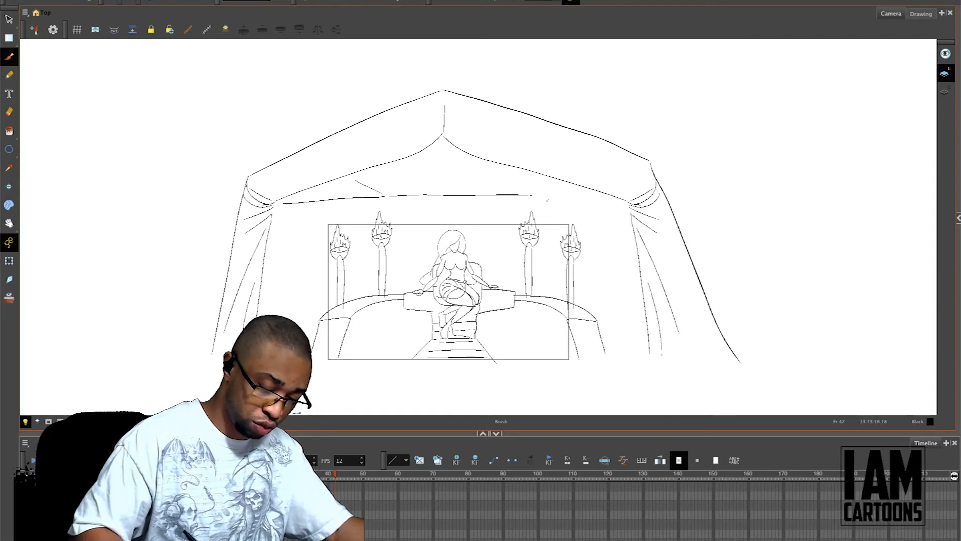
pyautogui.moveTo(536, 196); pyautogui.dragTo(618, 206)
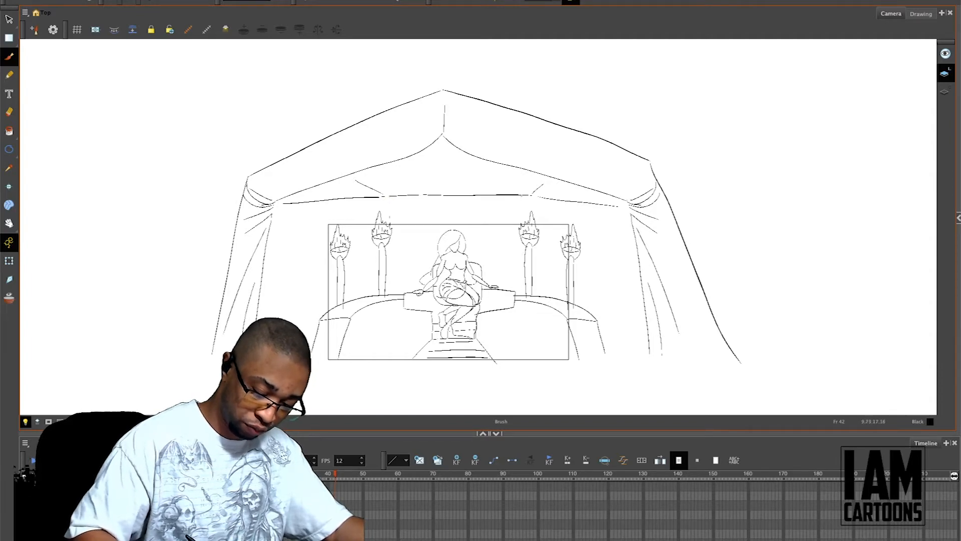
# Step: Sketch the back wall's vertical corner lines behind the two inner torches, from the upper edge down to the platforms
pyautogui.moveTo(532, 197); pyautogui.dragTo(529, 218)
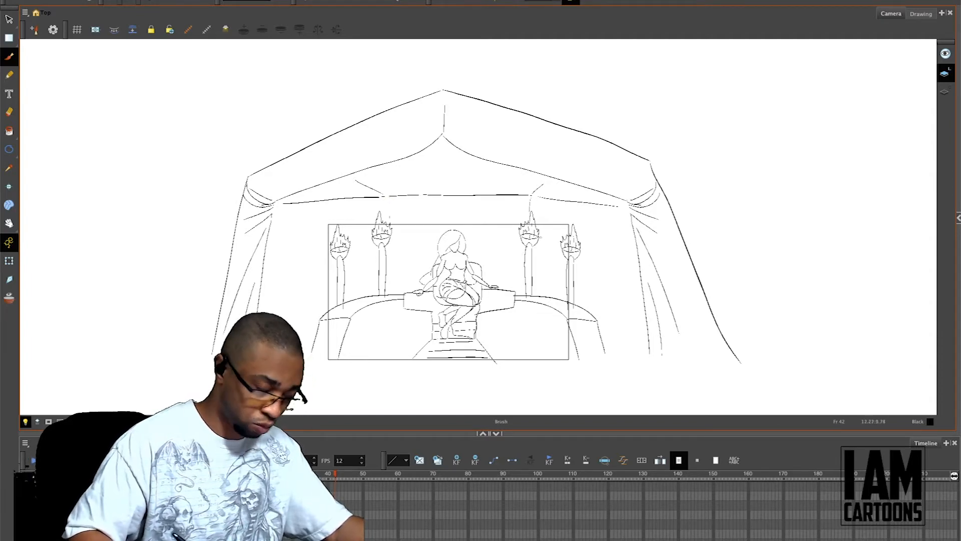
pyautogui.press('2')
pyautogui.moveTo(686, 307); pyautogui.dragTo(687, 240)
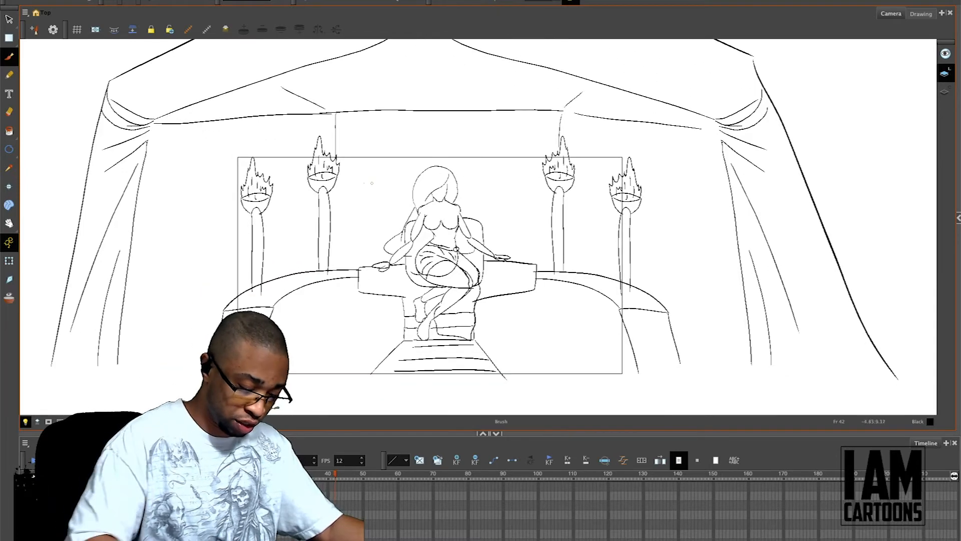
pyautogui.moveTo(335, 179); pyautogui.dragTo(337, 257)
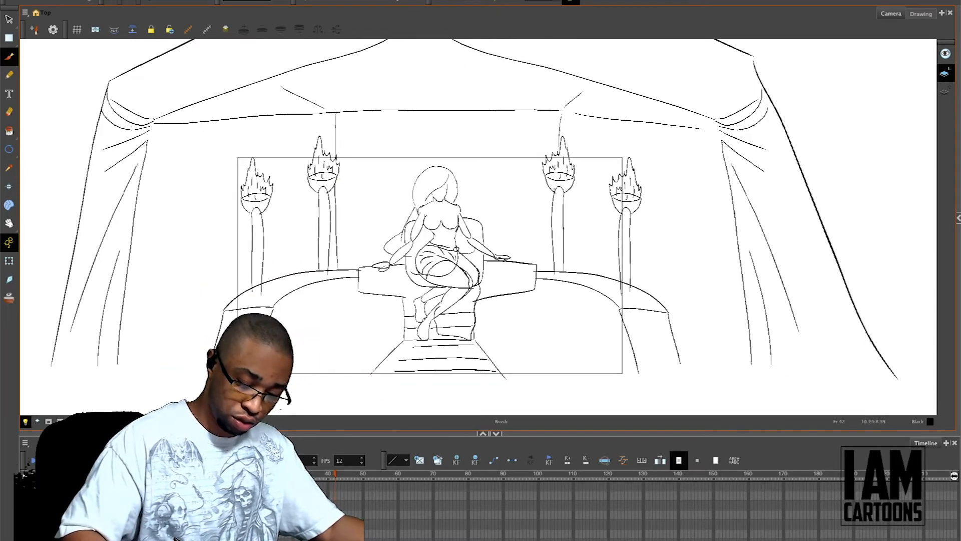
pyautogui.moveTo(566, 213); pyautogui.dragTo(569, 269)
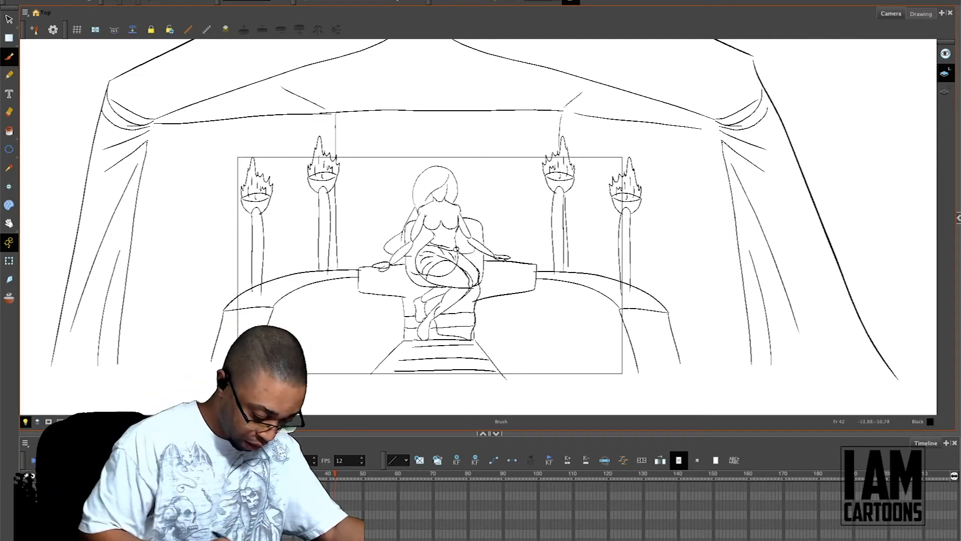
# Step: Close the left curtain with a hem and floor line to the platform, and double the back wall's upper edge
pyautogui.moveTo(119, 354); pyautogui.dragTo(117, 383)
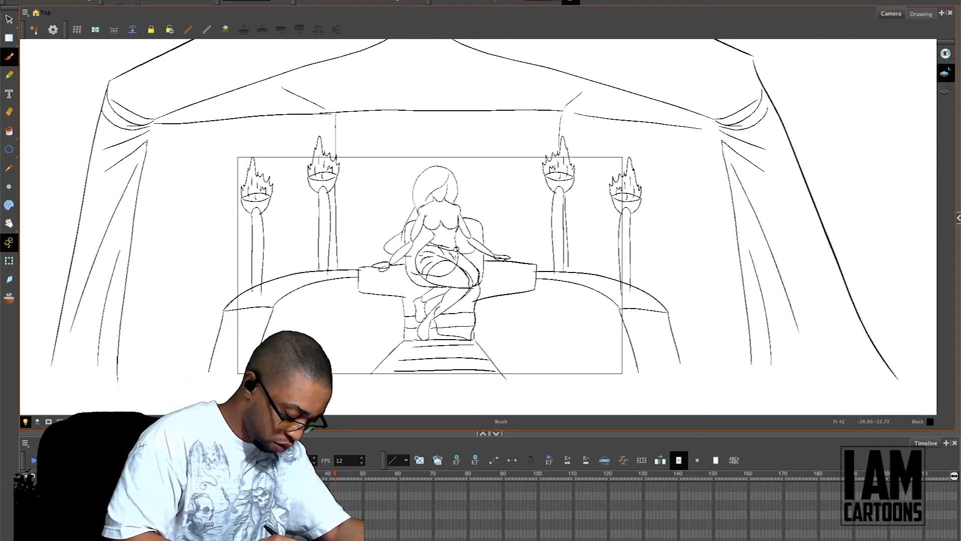
pyautogui.moveTo(53, 359); pyautogui.dragTo(50, 376)
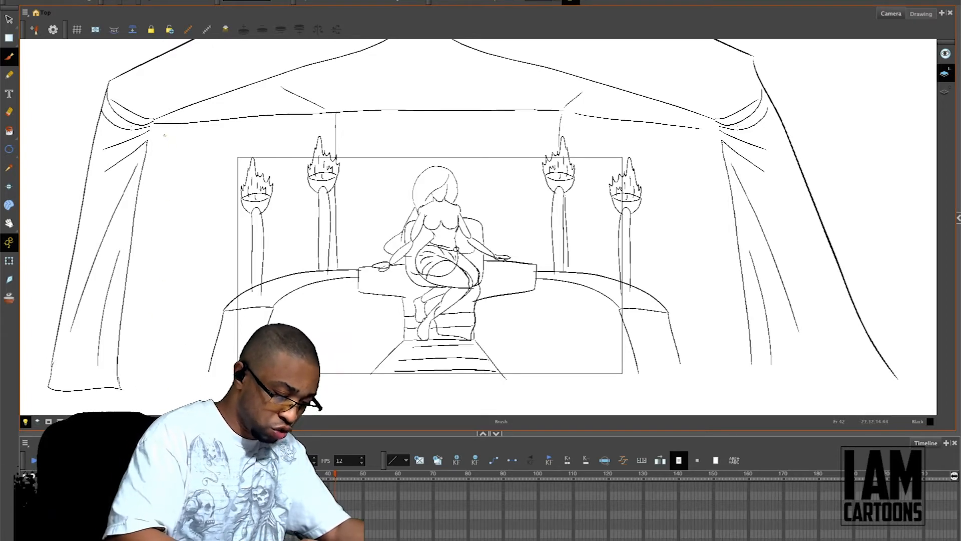
pyautogui.moveTo(162, 120)
pyautogui.mouseDown()
pyautogui.moveTo(278, 107)
pyautogui.moveTo(334, 114)
pyautogui.moveTo(458, 101)
pyautogui.moveTo(713, 120)
pyautogui.mouseUp()
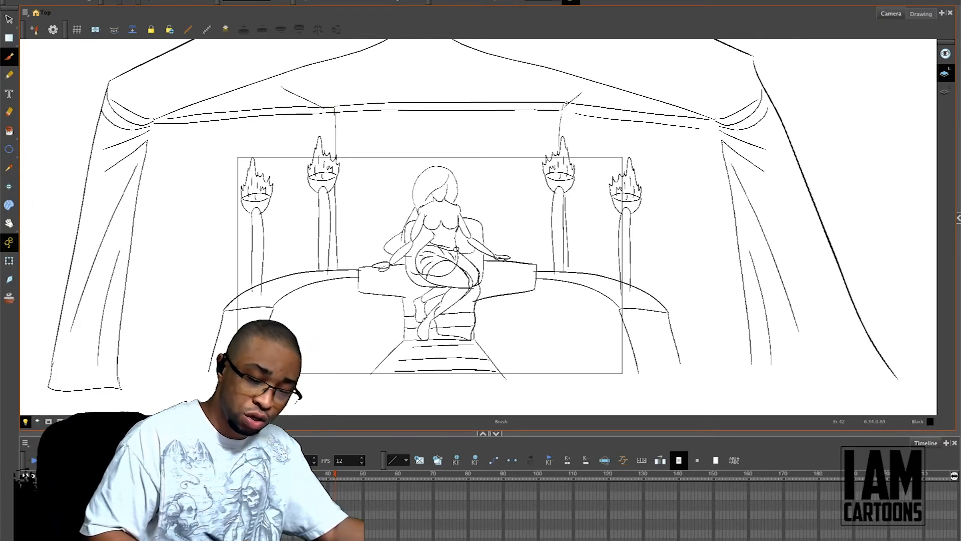
pyautogui.moveTo(207, 327); pyautogui.dragTo(125, 381)
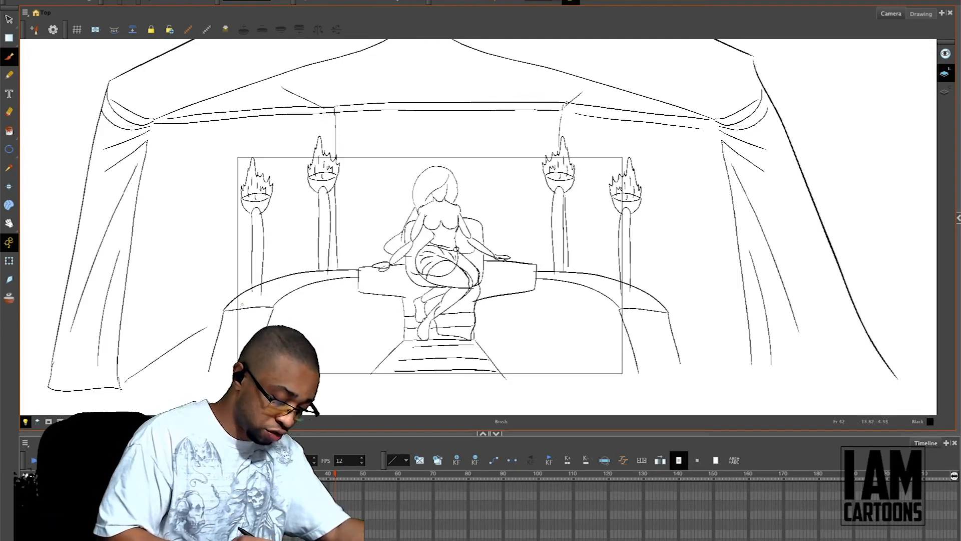
pyautogui.moveTo(207, 327); pyautogui.dragTo(220, 317)
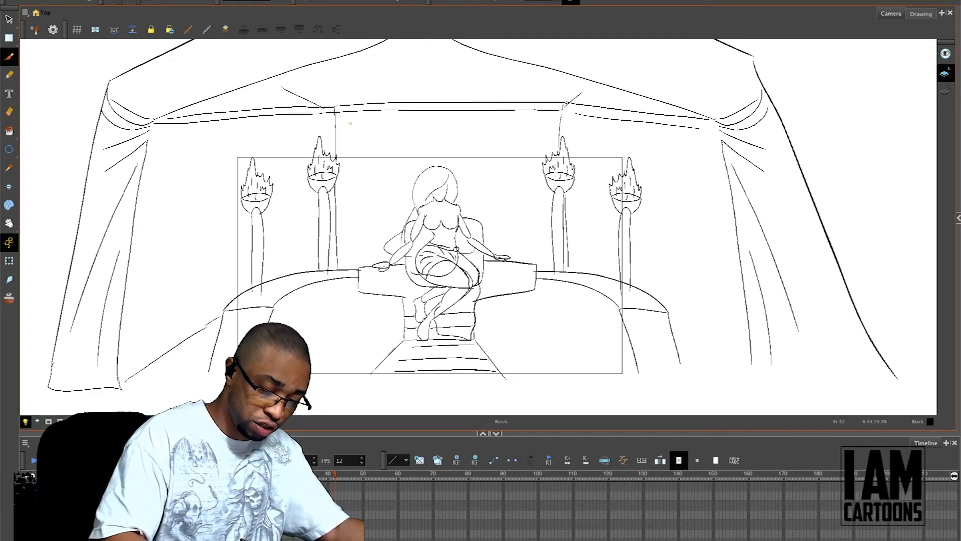
# Step: Sketch curved fabric folds across the tent's back and side walls, and double the vertical corner lines behind the inner torches
pyautogui.moveTo(181, 164); pyautogui.dragTo(290, 139)
pyautogui.moveTo(175, 237)
pyautogui.mouseDown()
pyautogui.moveTo(251, 207)
pyautogui.moveTo(300, 206)
pyautogui.mouseUp()
pyautogui.moveTo(340, 114); pyautogui.dragTo(344, 267)
pyautogui.moveTo(368, 143); pyautogui.dragTo(508, 137)
pyautogui.moveTo(387, 164); pyautogui.dragTo(509, 163)
pyautogui.moveTo(610, 132); pyautogui.dragTo(700, 162)
pyautogui.moveTo(601, 229); pyautogui.dragTo(717, 259)
pyautogui.moveTo(566, 111); pyautogui.dragTo(565, 137)
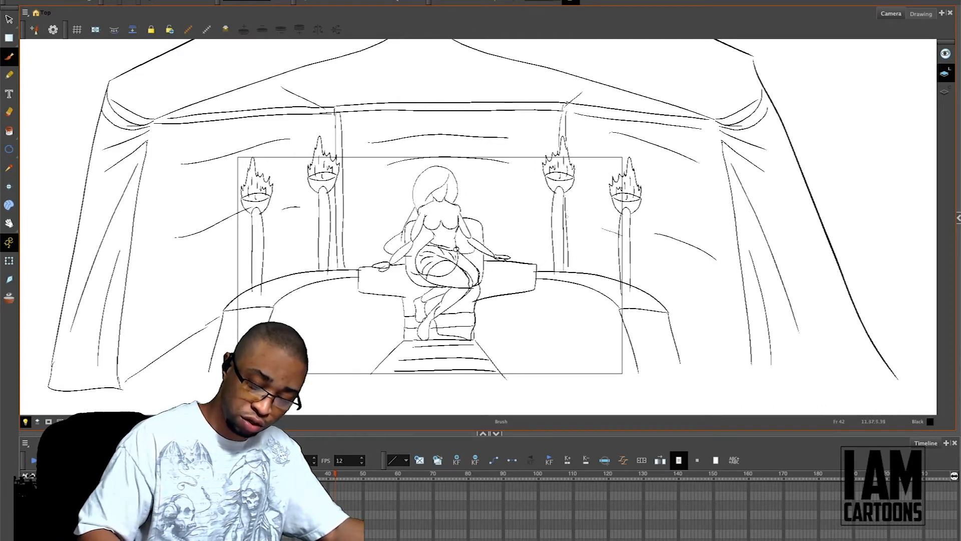
pyautogui.moveTo(569, 188); pyautogui.dragTo(571, 263)
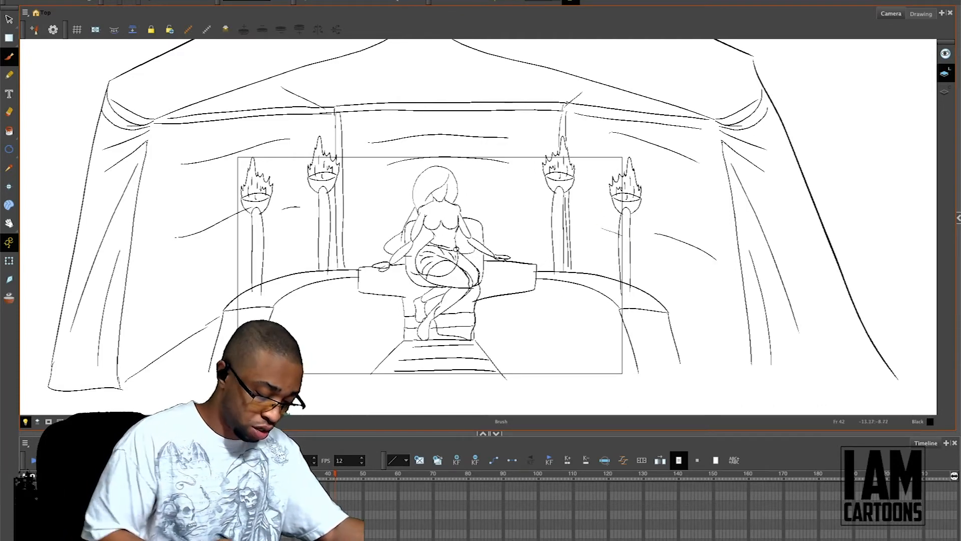
# Step: Sketch the floor line from the right platform to the right curtain and close that curtain with a bottom hem
pyautogui.moveTo(669, 313)
pyautogui.mouseDown()
pyautogui.moveTo(712, 332)
pyautogui.moveTo(778, 386)
pyautogui.moveTo(899, 383)
pyautogui.mouseUp()
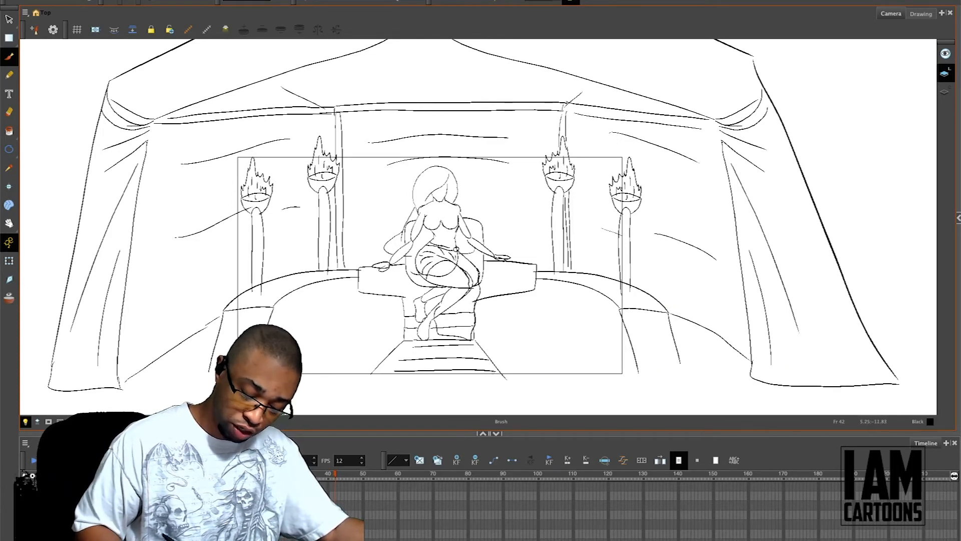
pyautogui.press('2')
pyautogui.press('2')
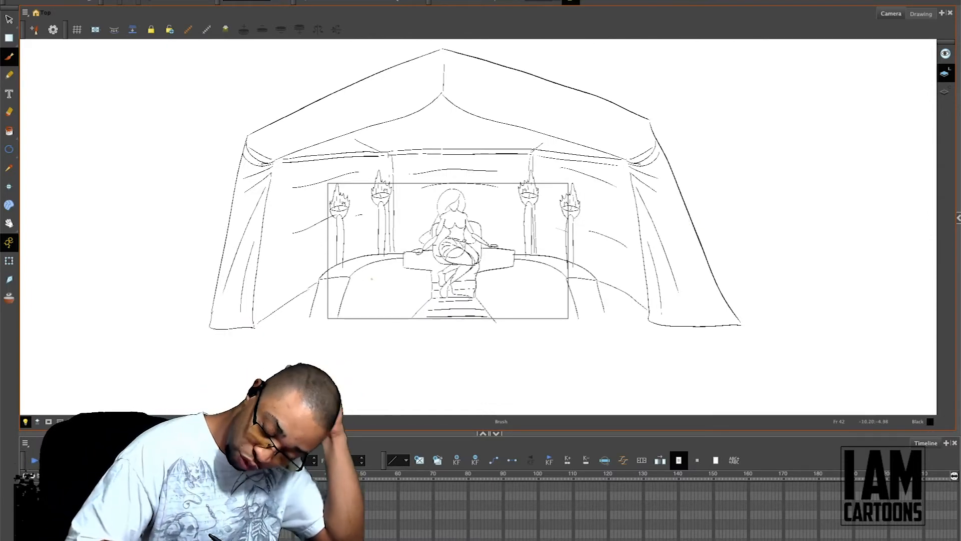
# Step: Widen the left and right curved platforms by stretching their outlines outward toward the tent curtains
pyautogui.press('1')
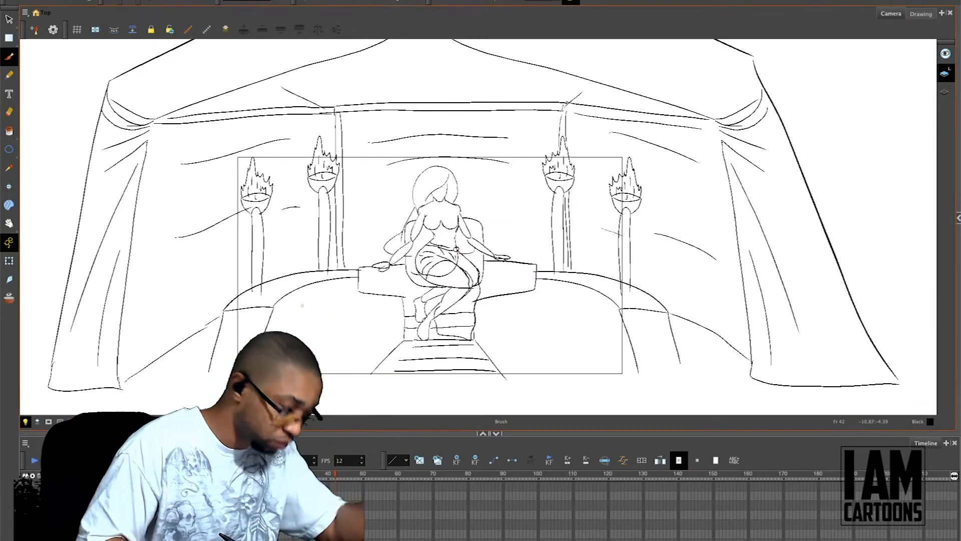
pyautogui.hotkey('alt', 's')
pyautogui.moveTo(273, 339)
pyautogui.mouseDown()
pyautogui.moveTo(302, 327)
pyautogui.moveTo(311, 302)
pyautogui.moveTo(277, 289)
pyautogui.moveTo(306, 301)
pyautogui.moveTo(300, 295)
pyautogui.mouseUp()
pyautogui.moveTo(210, 318); pyautogui.dragTo(151, 320)
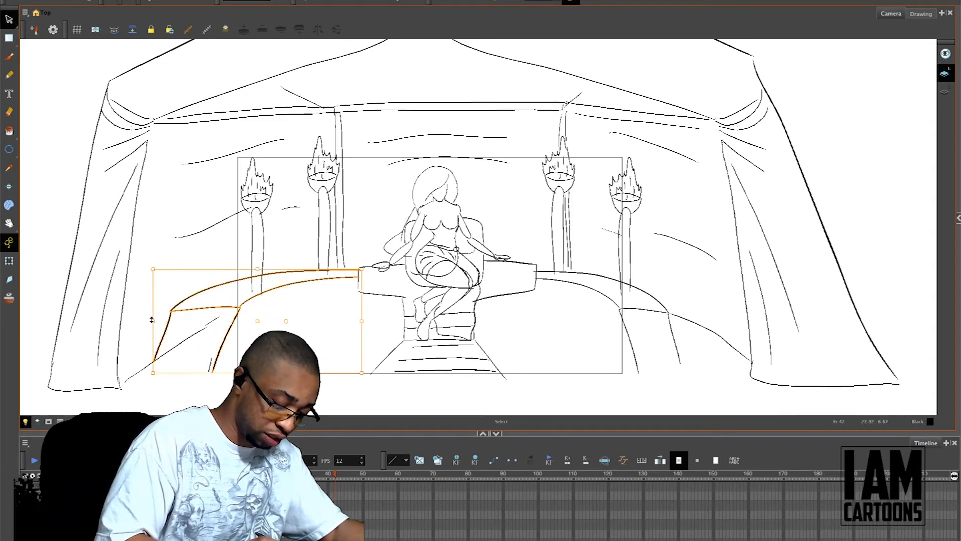
pyautogui.click(374, 235)
pyautogui.moveTo(680, 299)
pyautogui.mouseDown()
pyautogui.moveTo(607, 311)
pyautogui.moveTo(671, 346)
pyautogui.moveTo(671, 302)
pyautogui.moveTo(712, 324)
pyautogui.moveTo(740, 325)
pyautogui.mouseUp()
pyautogui.click(821, 213)
# Step: Raise the inner ends of both platforms' upper edges and extend them in behind the throne
pyautogui.moveTo(349, 262)
pyautogui.mouseDown()
pyautogui.moveTo(355, 280)
pyautogui.moveTo(366, 256)
pyautogui.mouseUp()
pyautogui.moveTo(551, 262)
pyautogui.mouseDown()
pyautogui.moveTo(548, 293)
pyautogui.moveTo(535, 255)
pyautogui.mouseUp()
pyautogui.hotkey('alt', 'b')
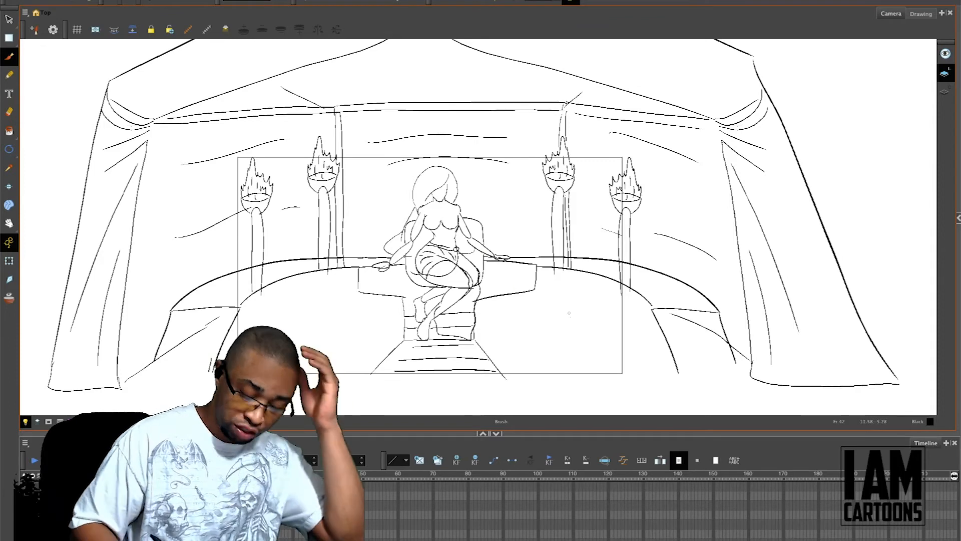
# Step: Sketch the platforms' curved inner floor lines out from the steps, close their bottom edges, and add strands to the character's hair
pyautogui.moveTo(219, 370); pyautogui.dragTo(239, 354)
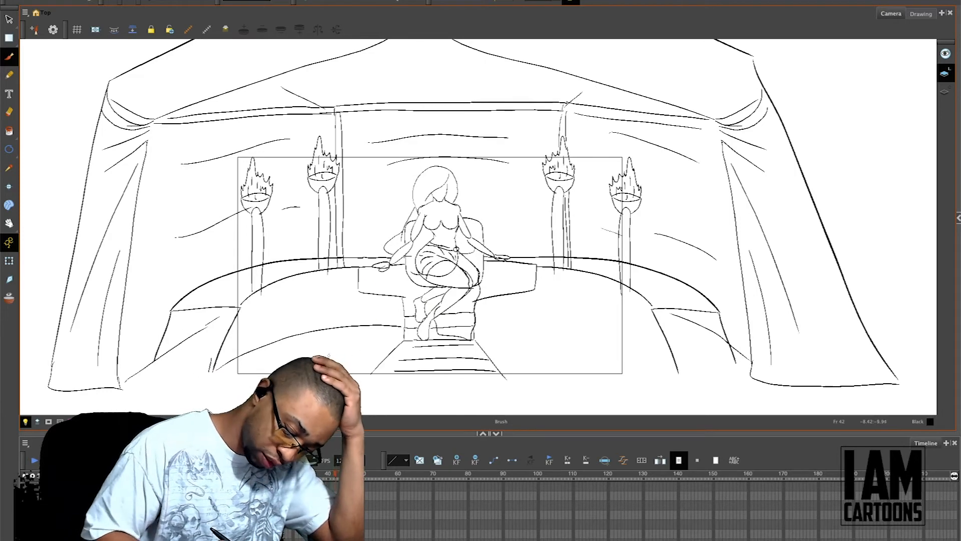
pyautogui.hotkey('ctrl', 'z')
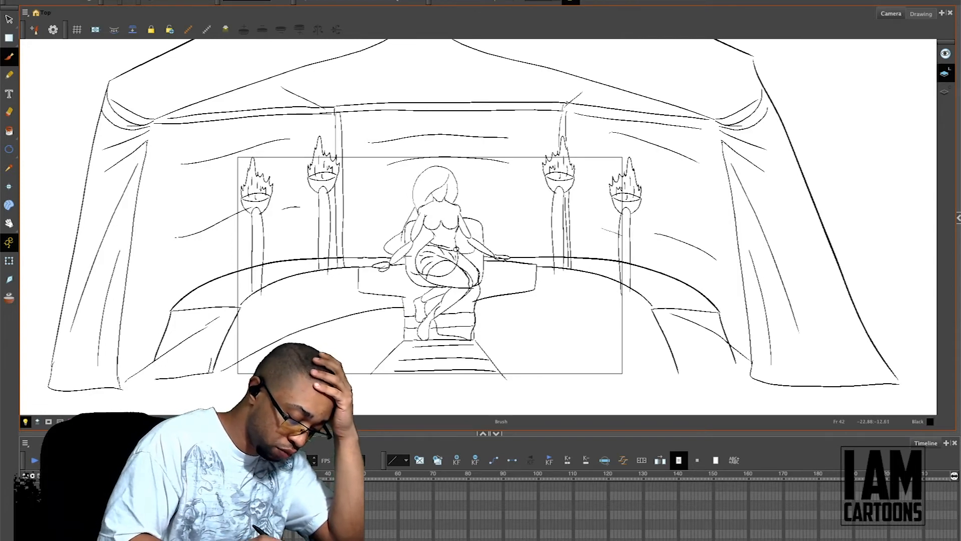
pyautogui.moveTo(473, 305)
pyautogui.mouseDown()
pyautogui.moveTo(566, 317)
pyautogui.moveTo(653, 374)
pyautogui.mouseUp()
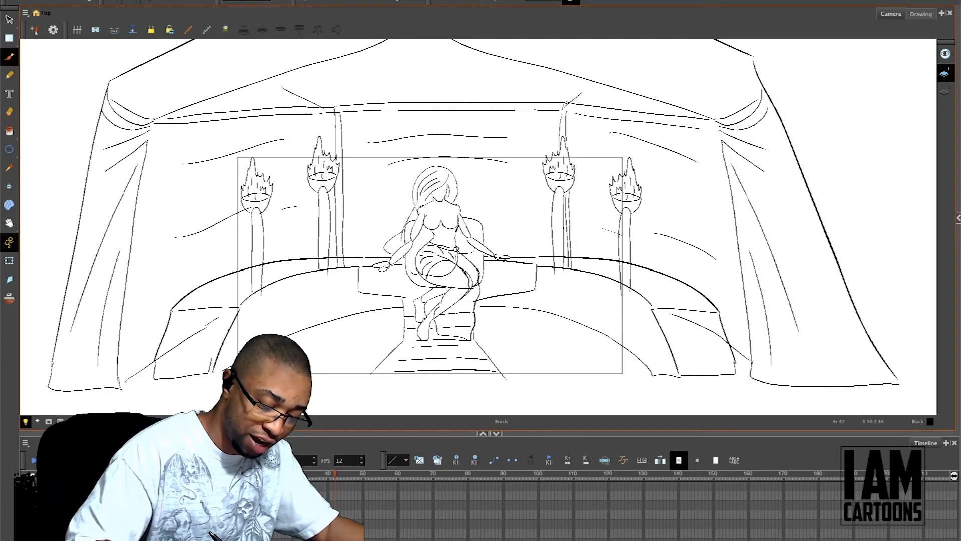
# Step: Show the coloured character reference behind the sketch and draw small full lips on the seated character's face
pyautogui.press('2')
pyautogui.press('2')
pyautogui.press('2')
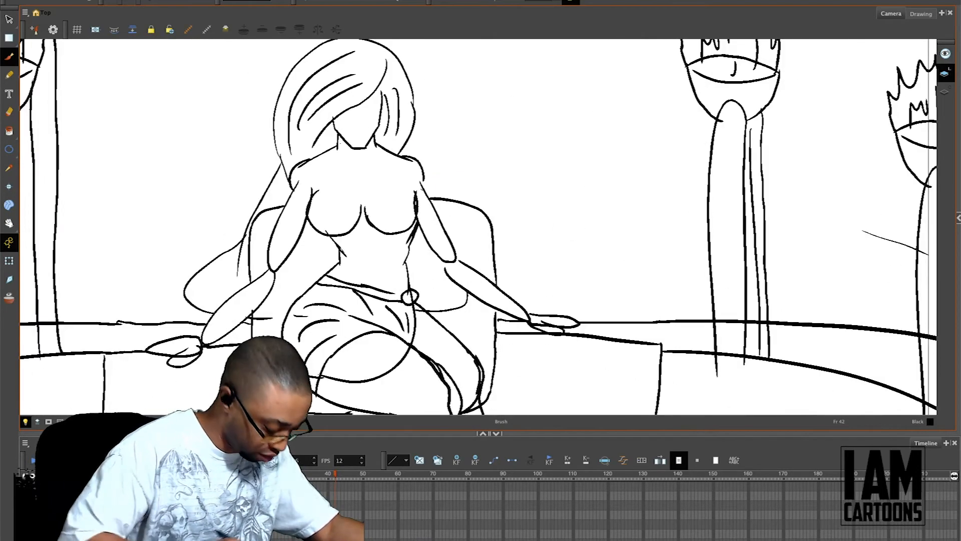
pyautogui.moveTo(427, 175); pyautogui.dragTo(497, 288)
pyautogui.press('2')
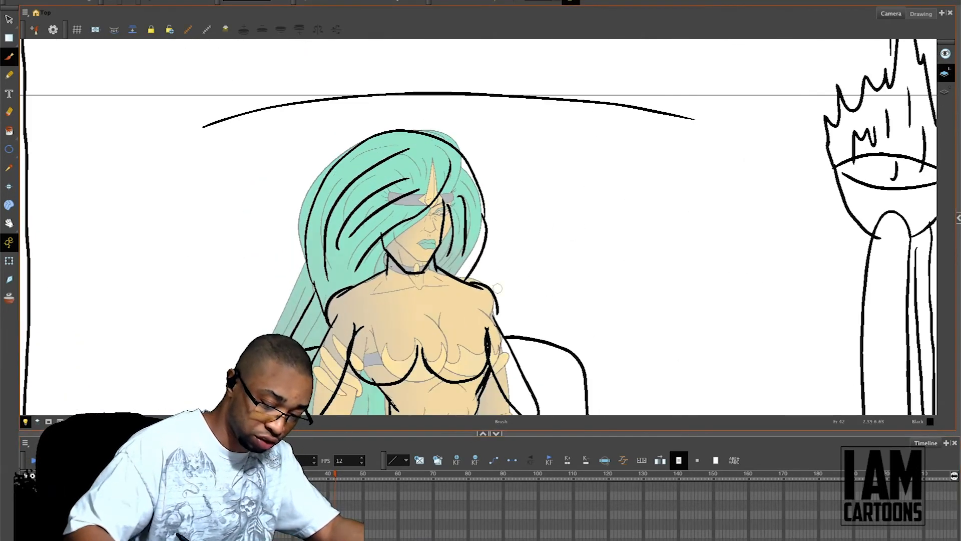
pyautogui.press('2')
pyautogui.moveTo(369, 272); pyautogui.dragTo(389, 273)
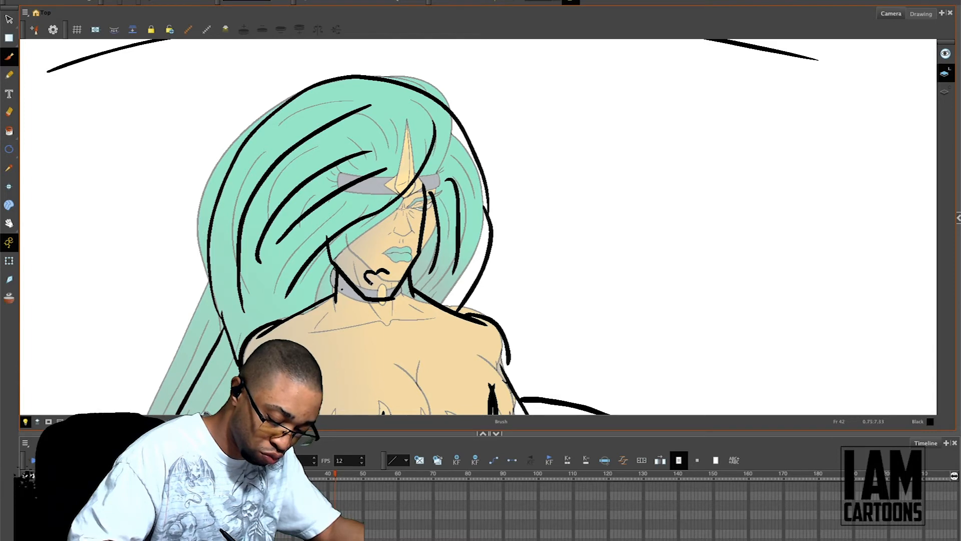
pyautogui.moveTo(386, 273)
pyautogui.mouseDown()
pyautogui.moveTo(378, 285)
pyautogui.moveTo(368, 277)
pyautogui.mouseUp()
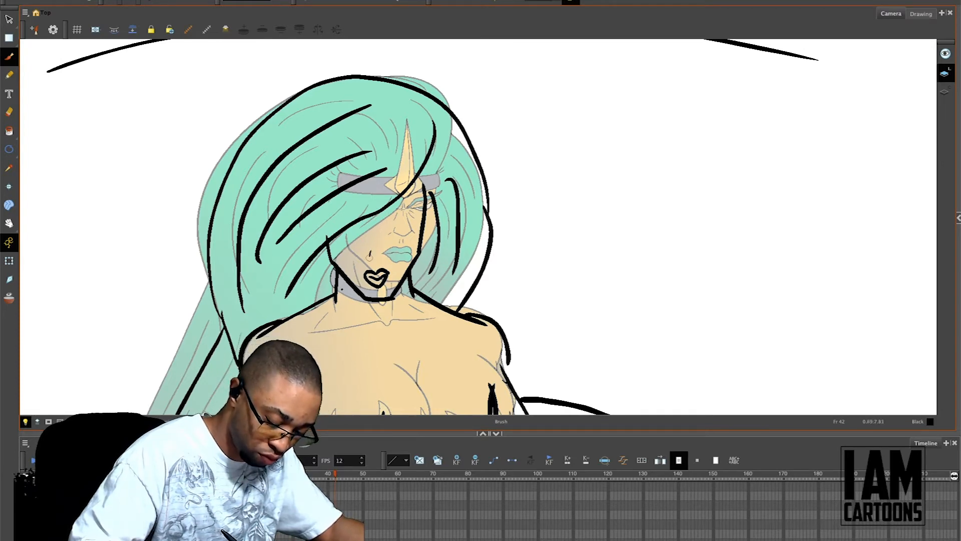
# Step: Draw the character's nose above the lips and her uncovered eye with its eyebrow beside the hair
pyautogui.hotkey('ctrl', 'z')
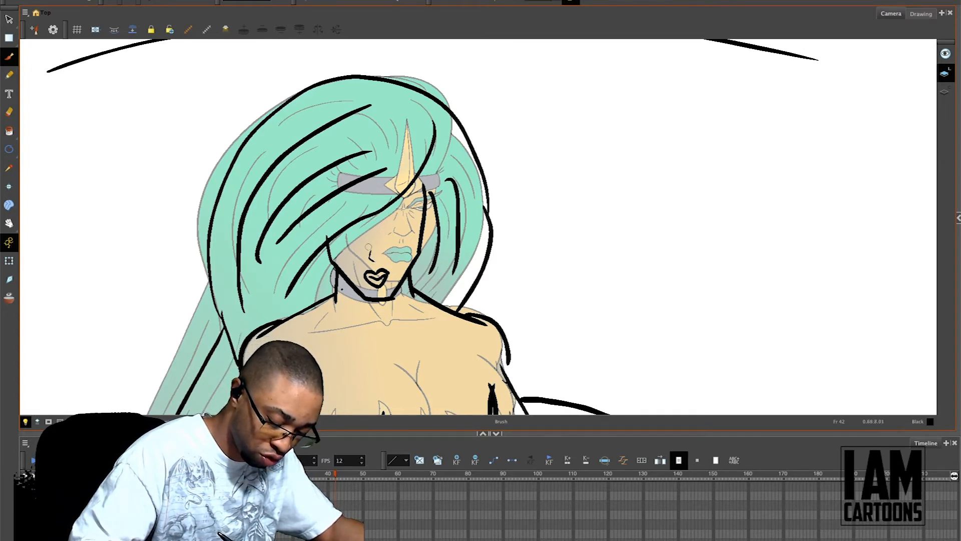
pyautogui.moveTo(368, 251)
pyautogui.mouseDown()
pyautogui.moveTo(369, 265)
pyautogui.moveTo(383, 256)
pyautogui.mouseUp()
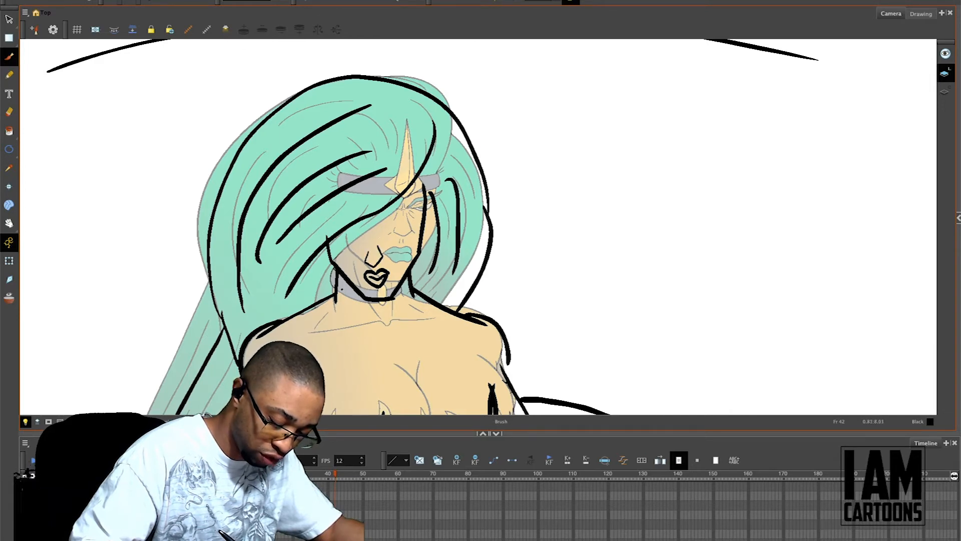
pyautogui.moveTo(399, 215); pyautogui.dragTo(419, 200)
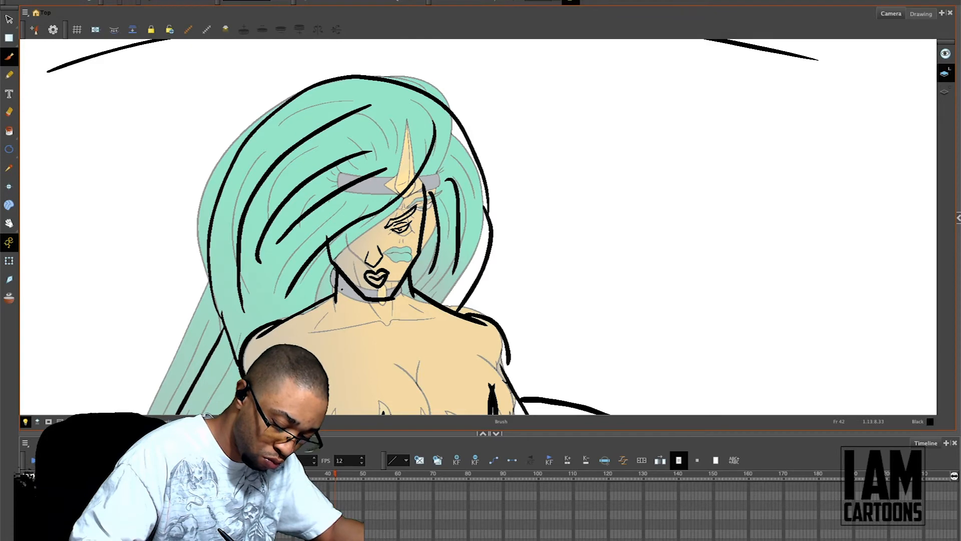
# Step: Add another long hair strand beside the face and draw a choker with a small pendant around the neck
pyautogui.moveTo(403, 192)
pyautogui.mouseDown()
pyautogui.moveTo(331, 256)
pyautogui.moveTo(293, 324)
pyautogui.mouseUp()
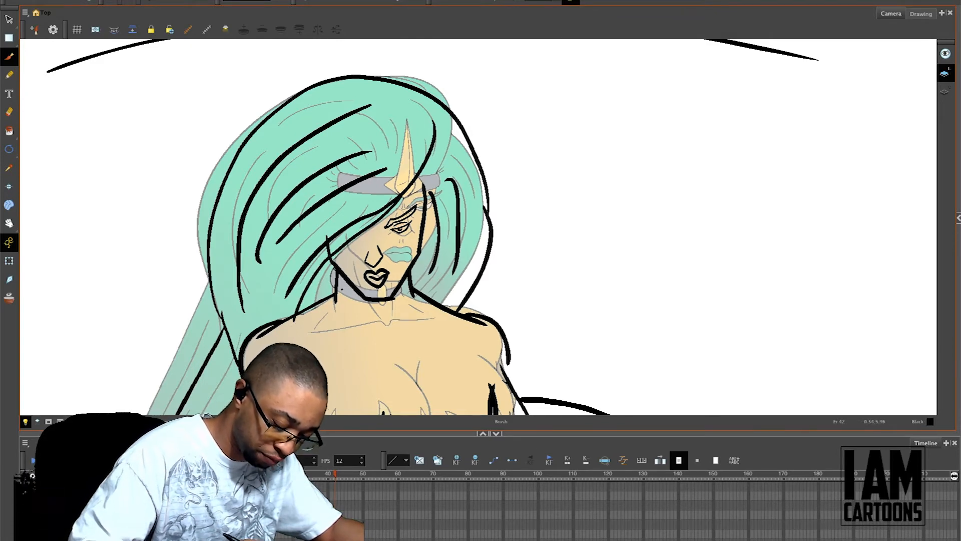
pyautogui.press('e')
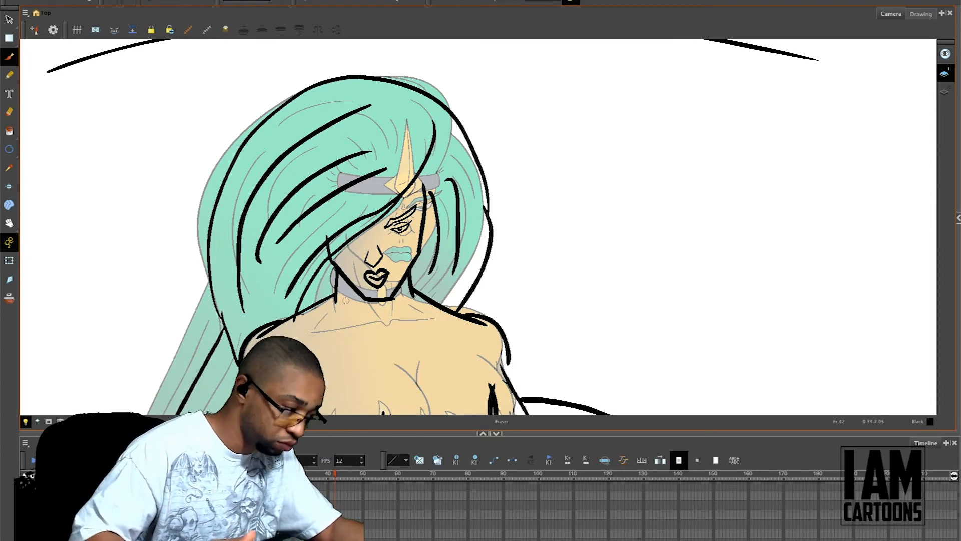
pyautogui.moveTo(366, 279); pyautogui.dragTo(375, 213)
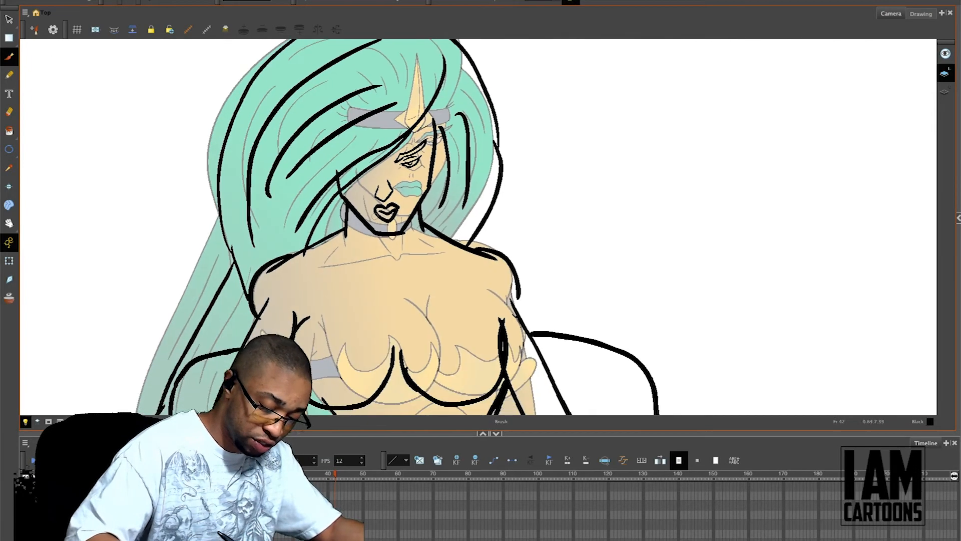
pyautogui.moveTo(346, 225); pyautogui.dragTo(391, 234)
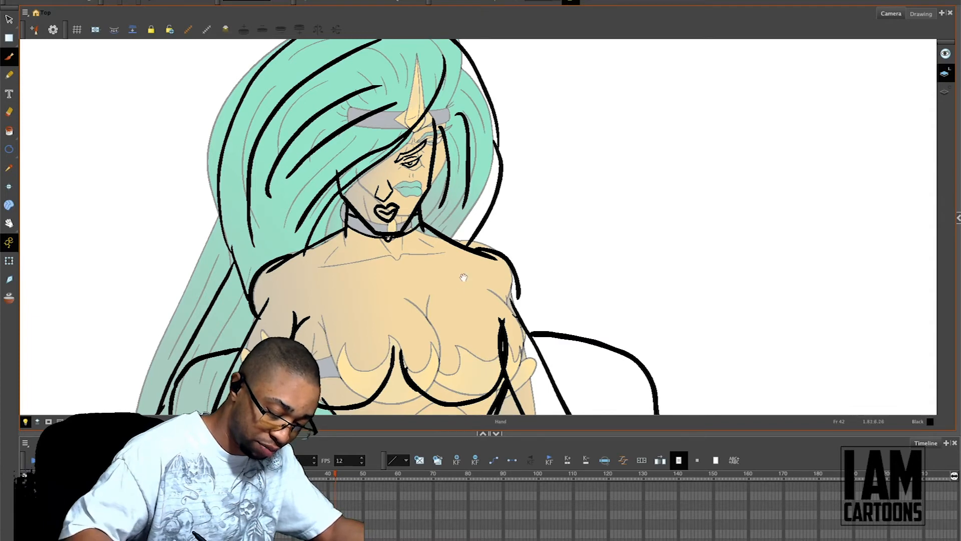
# Step: Draw the collarbone lines outward from the base of the neck on both sides
pyautogui.moveTo(461, 284); pyautogui.dragTo(464, 263)
pyautogui.moveTo(384, 233); pyautogui.dragTo(453, 226)
pyautogui.hotkey('ctrl', 'z')
pyautogui.moveTo(396, 235); pyautogui.dragTo(455, 230)
pyautogui.moveTo(390, 234); pyautogui.dragTo(322, 232)
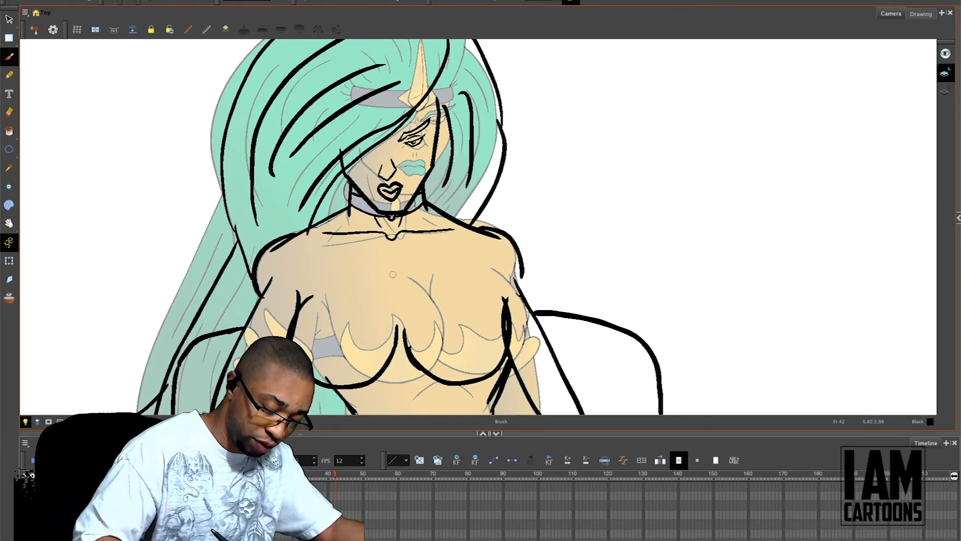
# Step: Draw the vertical centre line of the chest and short accent lines below both collarbones
pyautogui.moveTo(396, 268); pyautogui.dragTo(400, 315)
pyautogui.moveTo(402, 275); pyautogui.dragTo(400, 314)
pyautogui.hotkey('ctrl', 'z')
pyautogui.moveTo(402, 275); pyautogui.dragTo(402, 314)
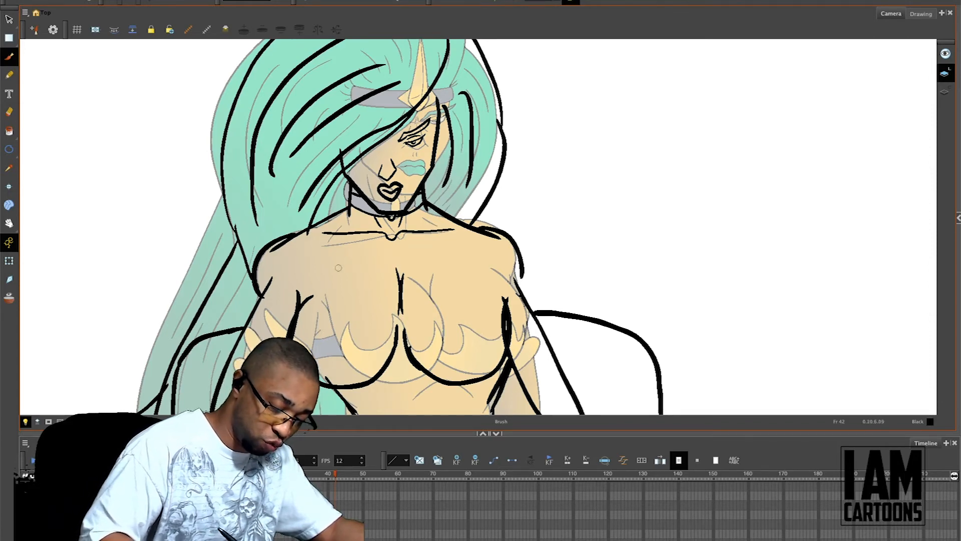
pyautogui.moveTo(311, 266)
pyautogui.mouseDown()
pyautogui.moveTo(343, 264)
pyautogui.moveTo(313, 279)
pyautogui.mouseUp()
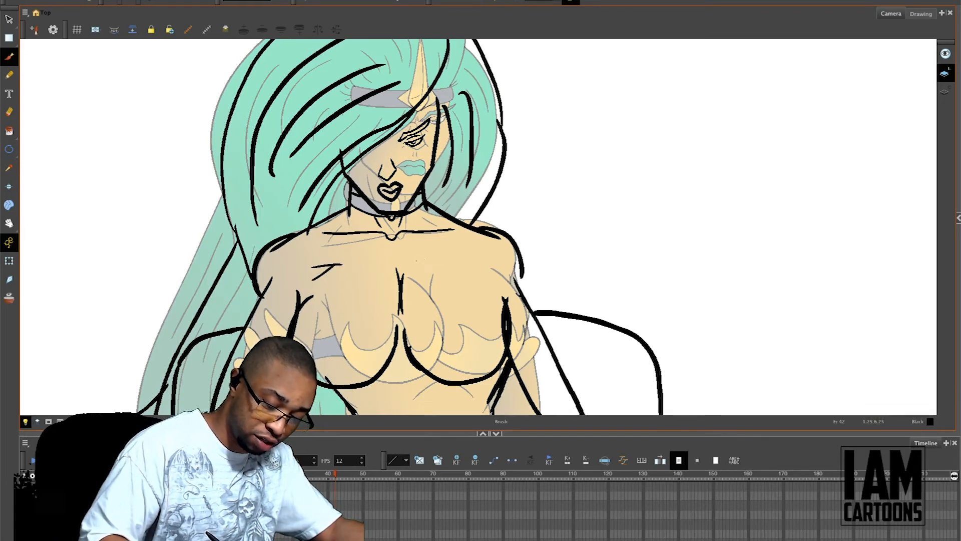
pyautogui.hotkey('ctrl', 'z')
pyautogui.hotkey('ctrl', 'z')
pyautogui.moveTo(319, 247)
pyautogui.mouseDown()
pyautogui.moveTo(351, 243)
pyautogui.moveTo(322, 263)
pyautogui.mouseUp()
pyautogui.moveTo(423, 239)
pyautogui.mouseDown()
pyautogui.moveTo(454, 238)
pyautogui.moveTo(479, 256)
pyautogui.mouseUp()
# Step: Draw the navel and an arched abdominal contour on the character's stomach
pyautogui.press('1')
pyautogui.press('1')
pyautogui.press('1')
pyautogui.press('1')
pyautogui.press('2')
pyautogui.press('2')
pyautogui.press('space')
pyautogui.moveTo(516, 313); pyautogui.dragTo(532, 233)
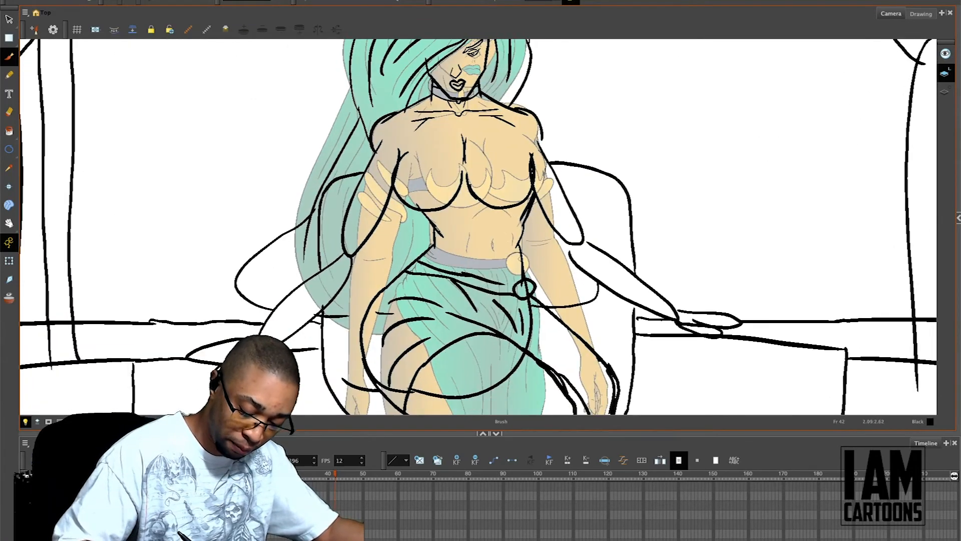
pyautogui.hotkey('ctrl', 'z')
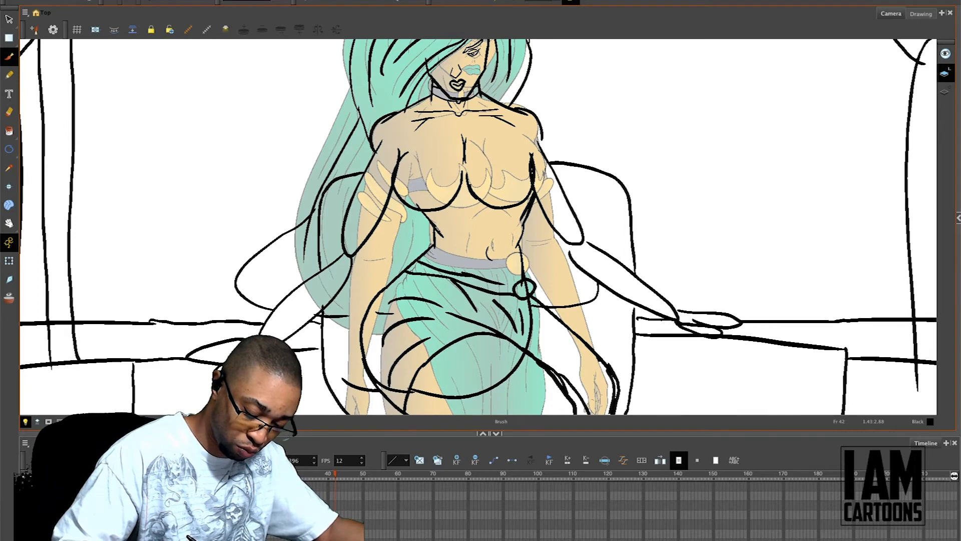
pyautogui.moveTo(461, 221)
pyautogui.mouseDown()
pyautogui.moveTo(478, 216)
pyautogui.moveTo(459, 241)
pyautogui.moveTo(461, 263)
pyautogui.mouseUp()
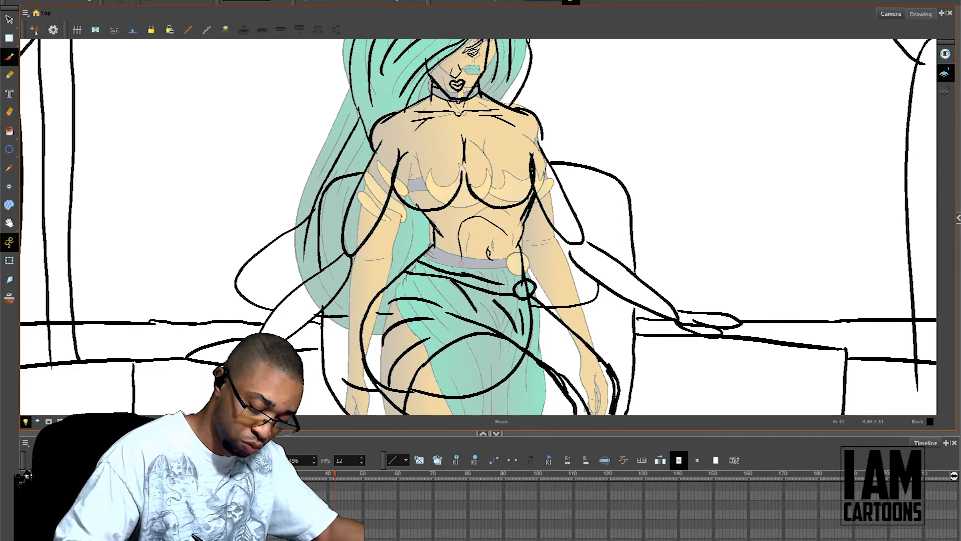
# Step: Hide the coloured character reference and try an extra contour line along the outer side of the left arm in the drawing
pyautogui.press('1')
pyautogui.press('1')
pyautogui.press('2')
pyautogui.press('2')
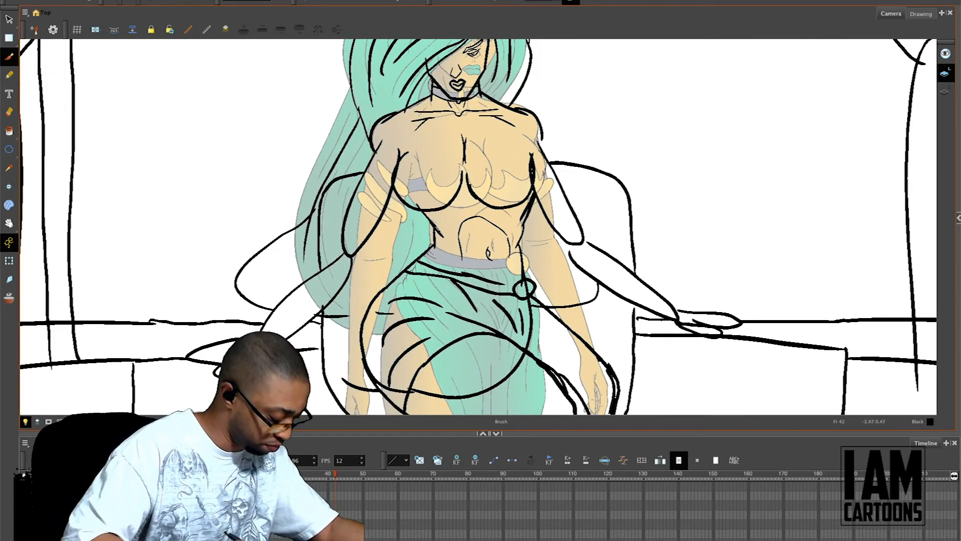
pyautogui.hotkey('alt', 'o')
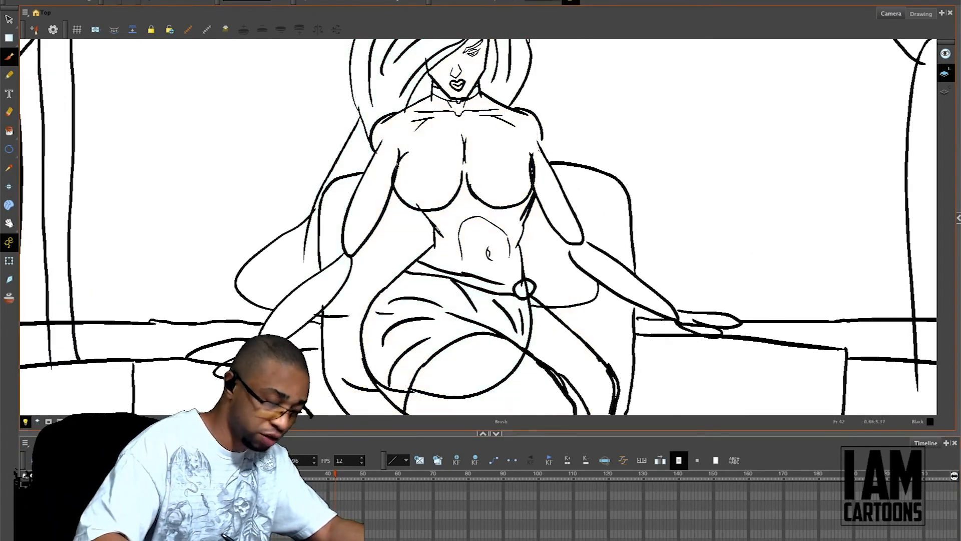
pyautogui.moveTo(374, 145); pyautogui.dragTo(330, 242)
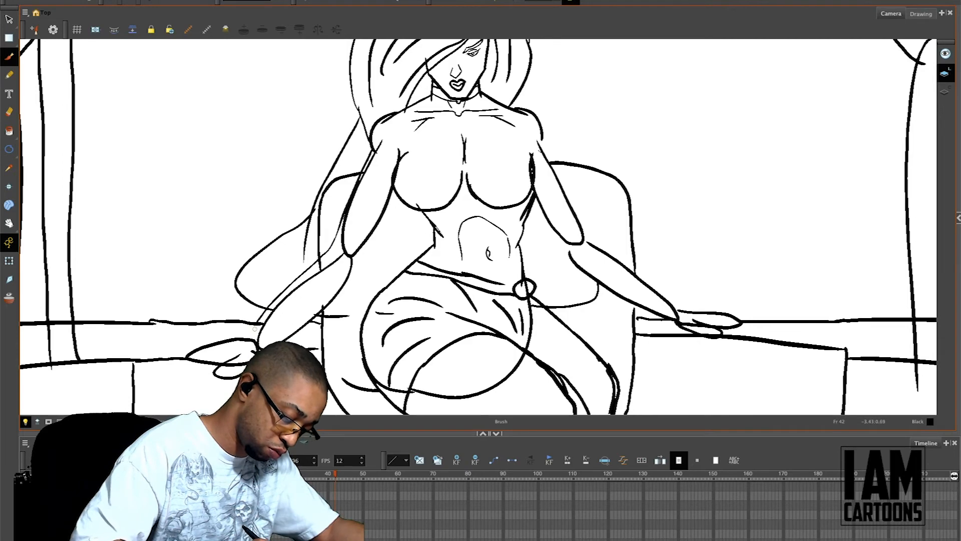
pyautogui.hotkey('ctrl', 'z')
# Step: Draw the pointed, flame-shaped upper edges of the character's top on both sides and the band connecting them
pyautogui.press('1')
pyautogui.press('1')
pyautogui.press('2')
pyautogui.press('2')
pyautogui.moveTo(422, 167); pyautogui.dragTo(411, 191)
pyautogui.moveTo(505, 161)
pyautogui.mouseDown()
pyautogui.moveTo(507, 185)
pyautogui.moveTo(515, 184)
pyautogui.moveTo(482, 172)
pyautogui.moveTo(474, 191)
pyautogui.mouseUp()
pyautogui.moveTo(527, 164); pyautogui.dragTo(519, 181)
pyautogui.moveTo(531, 164); pyautogui.dragTo(522, 174)
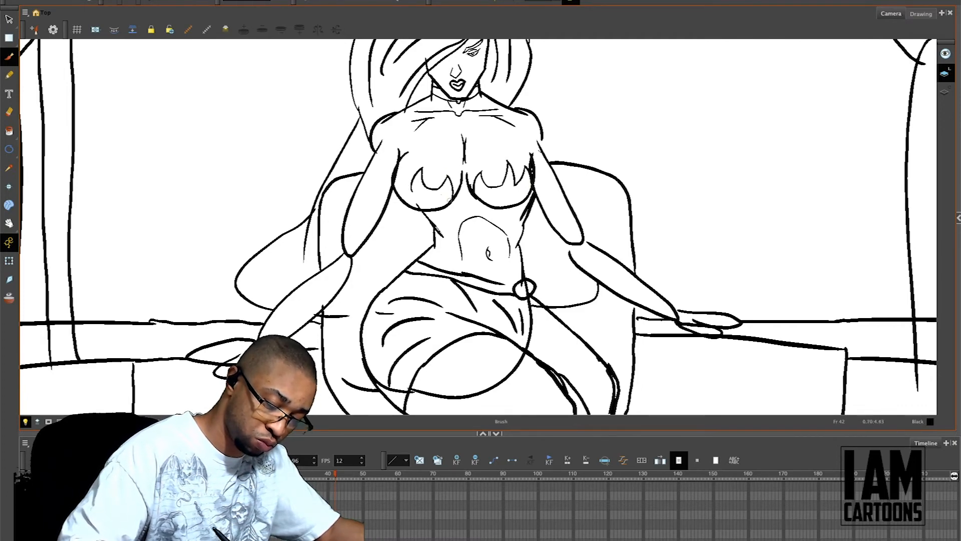
pyautogui.moveTo(411, 184); pyautogui.dragTo(399, 193)
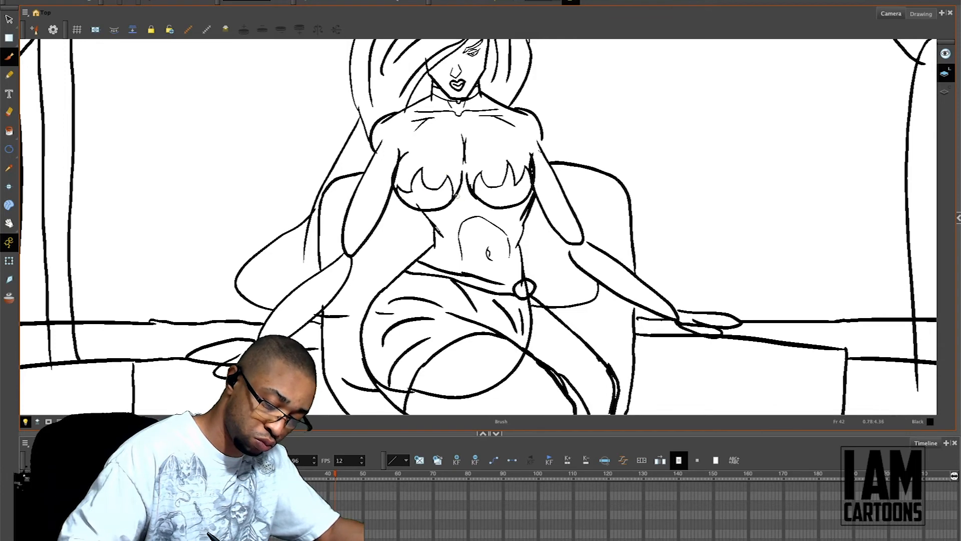
pyautogui.moveTo(452, 202); pyautogui.dragTo(484, 195)
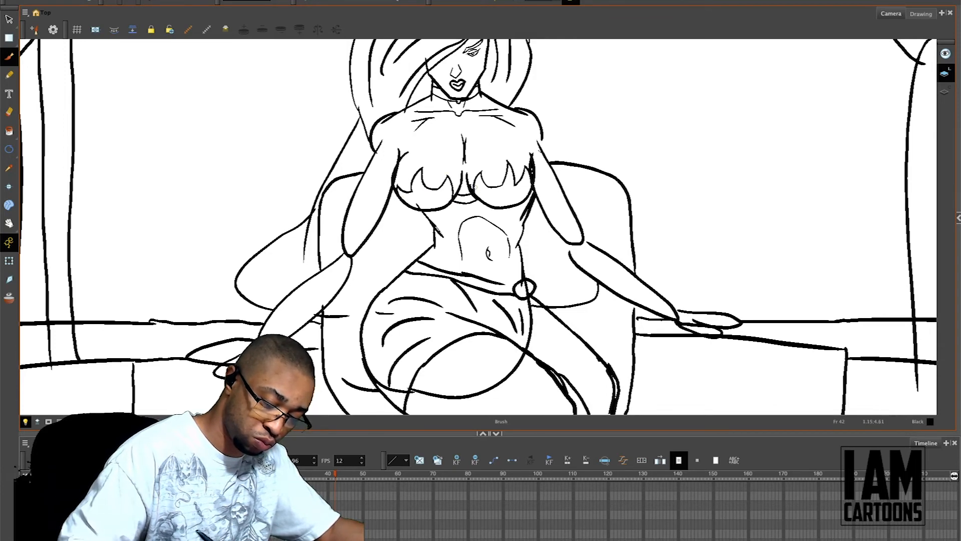
# Step: Draw the pointed horn on the character's forehead and the ear beside her uncovered eye
pyautogui.press('1')
pyautogui.press('1')
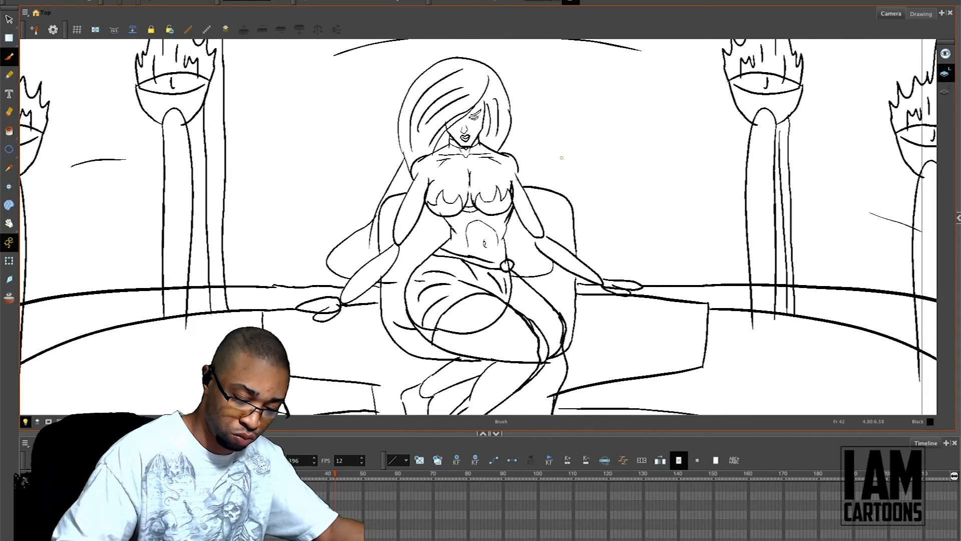
pyautogui.press('2')
pyautogui.press('2')
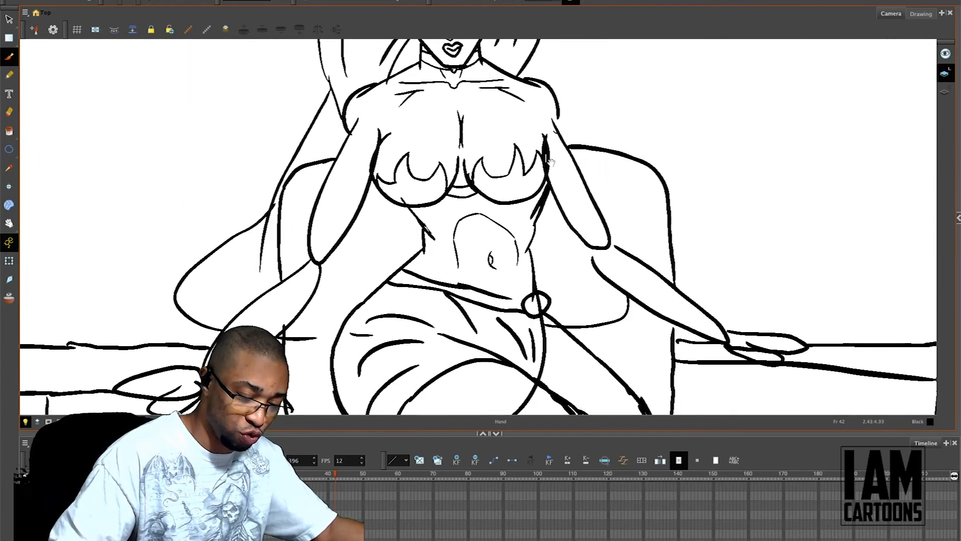
pyautogui.moveTo(536, 150); pyautogui.dragTo(572, 343)
pyautogui.moveTo(486, 188)
pyautogui.mouseDown()
pyautogui.moveTo(492, 169)
pyautogui.moveTo(493, 192)
pyautogui.mouseUp()
pyautogui.hotkey('ctrl', 'z')
pyautogui.hotkey('ctrl', 'z')
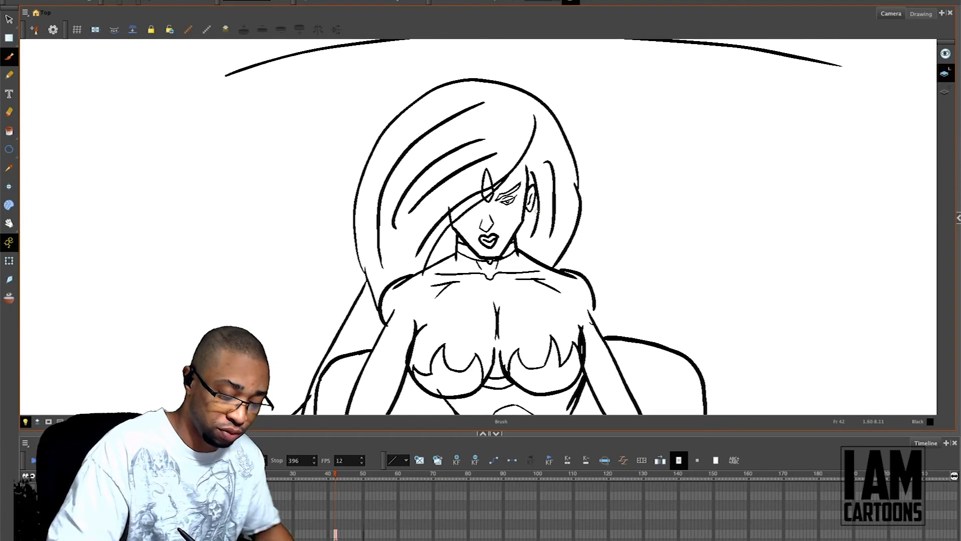
# Step: Sketch a spiked armband with slanted strokes across the upper arm on the drawing's left side
pyautogui.moveTo(538, 293); pyautogui.dragTo(555, 193)
pyautogui.moveTo(550, 242); pyautogui.dragTo(575, 172)
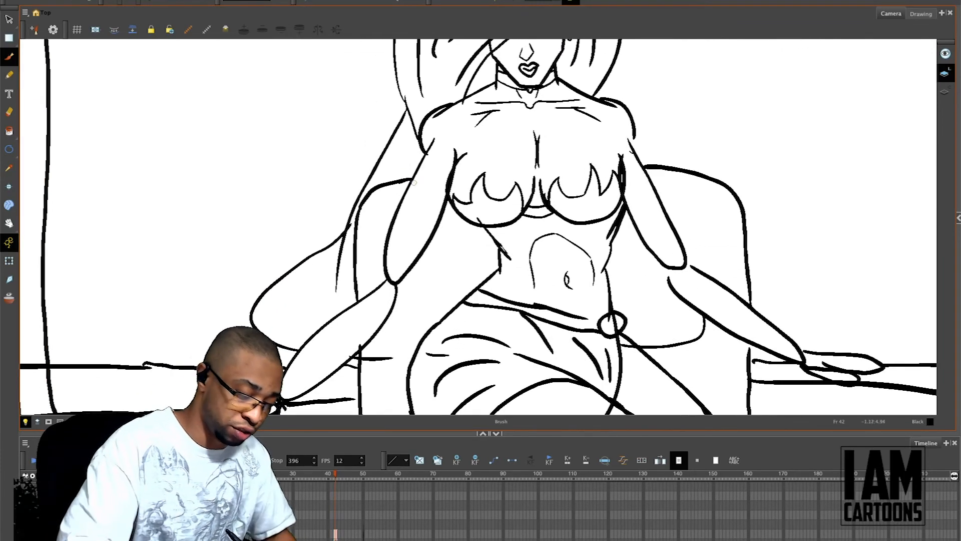
pyautogui.moveTo(417, 178); pyautogui.dragTo(438, 211)
pyautogui.moveTo(410, 188); pyautogui.dragTo(431, 224)
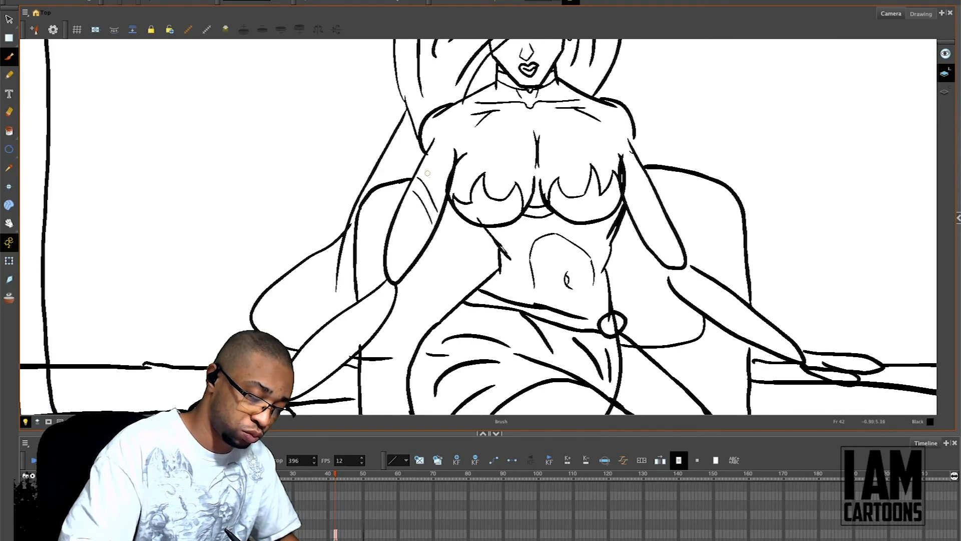
pyautogui.moveTo(425, 168)
pyautogui.mouseDown()
pyautogui.moveTo(447, 197)
pyautogui.moveTo(420, 214)
pyautogui.moveTo(405, 202)
pyautogui.moveTo(416, 220)
pyautogui.mouseUp()
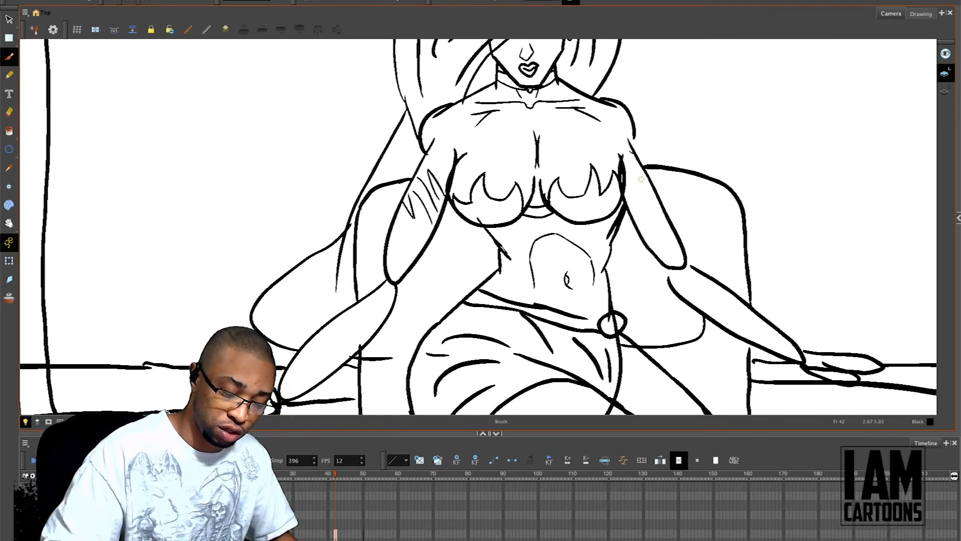
# Step: Sketch a matching armband with slanted strokes across the upper arm on the drawing's right side
pyautogui.moveTo(639, 175)
pyautogui.mouseDown()
pyautogui.moveTo(639, 196)
pyautogui.moveTo(646, 188)
pyautogui.moveTo(636, 222)
pyautogui.mouseUp()
pyautogui.moveTo(651, 190)
pyautogui.mouseDown()
pyautogui.moveTo(640, 224)
pyautogui.moveTo(644, 215)
pyautogui.moveTo(649, 222)
pyautogui.mouseUp()
# Step: Draw long vertical fold lines in the cloth hanging behind the character's lower legs, in front of the throne steps
pyautogui.press('space')
pyautogui.moveTo(730, 298); pyautogui.dragTo(725, 170)
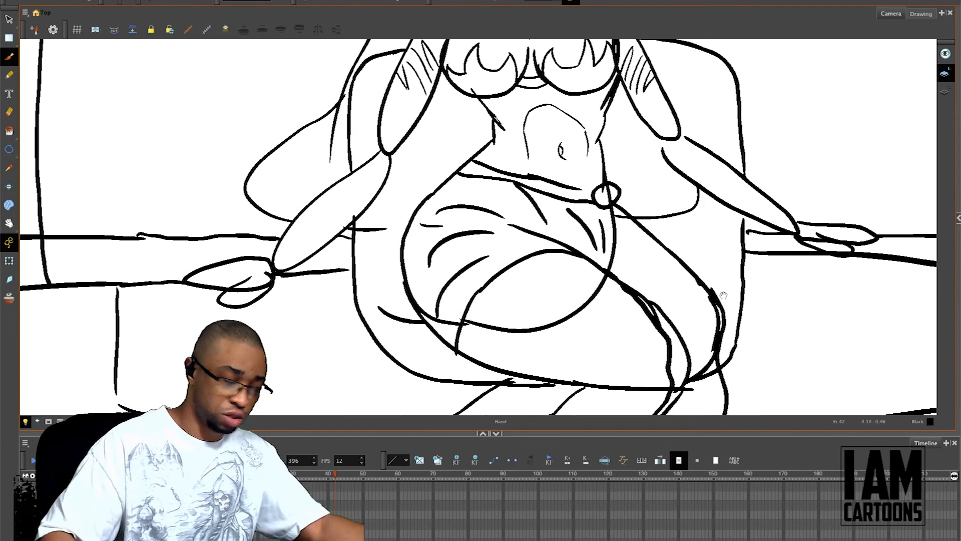
pyautogui.moveTo(702, 320); pyautogui.dragTo(705, 199)
pyautogui.moveTo(684, 297); pyautogui.dragTo(707, 171)
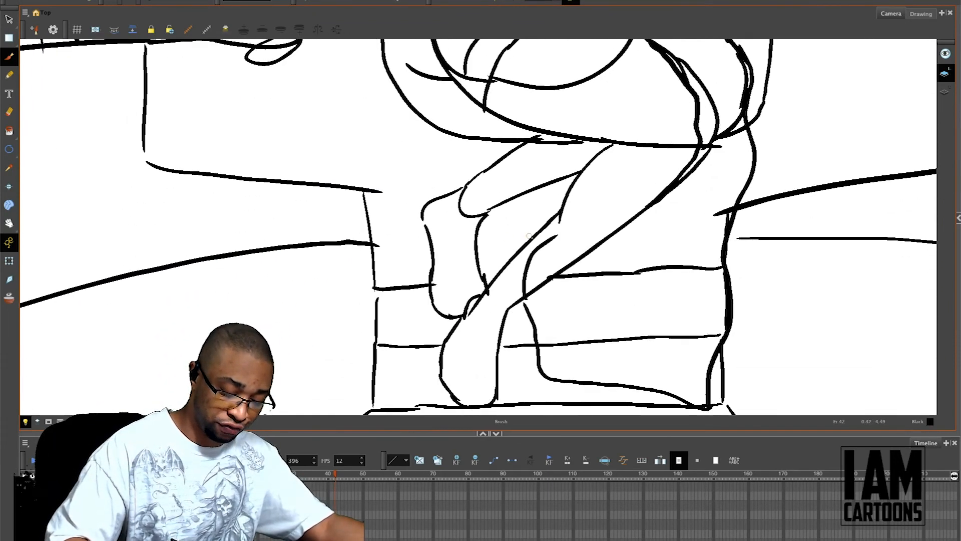
pyautogui.press('1')
pyautogui.press('1')
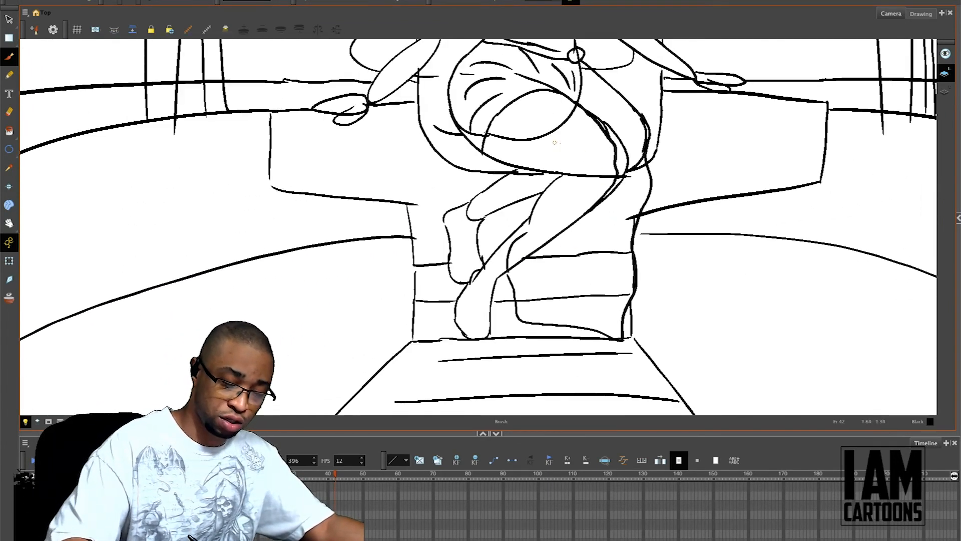
pyautogui.moveTo(579, 189)
pyautogui.mouseDown()
pyautogui.moveTo(542, 297)
pyautogui.moveTo(546, 242)
pyautogui.mouseUp()
pyautogui.moveTo(594, 196)
pyautogui.mouseDown()
pyautogui.moveTo(585, 299)
pyautogui.moveTo(599, 295)
pyautogui.mouseUp()
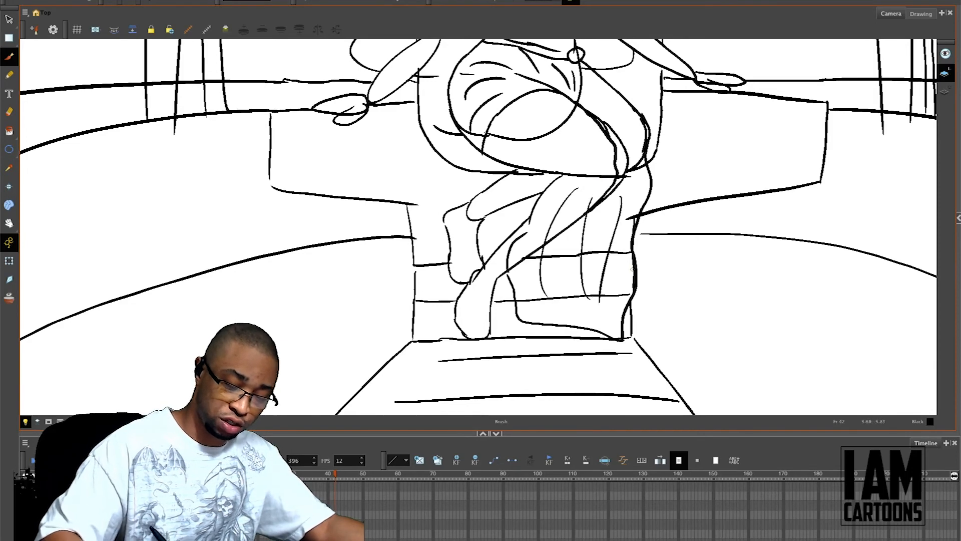
# Step: Add curved fold lines to the skirt along the outer thigh and around the knee
pyautogui.moveTo(608, 105); pyautogui.dragTo(629, 192)
pyautogui.moveTo(640, 121); pyautogui.dragTo(634, 190)
pyautogui.moveTo(576, 82); pyautogui.dragTo(605, 118)
pyautogui.hotkey('ctrl', 'z')
pyautogui.hotkey('ctrl', 'z')
pyautogui.moveTo(596, 83); pyautogui.dragTo(611, 105)
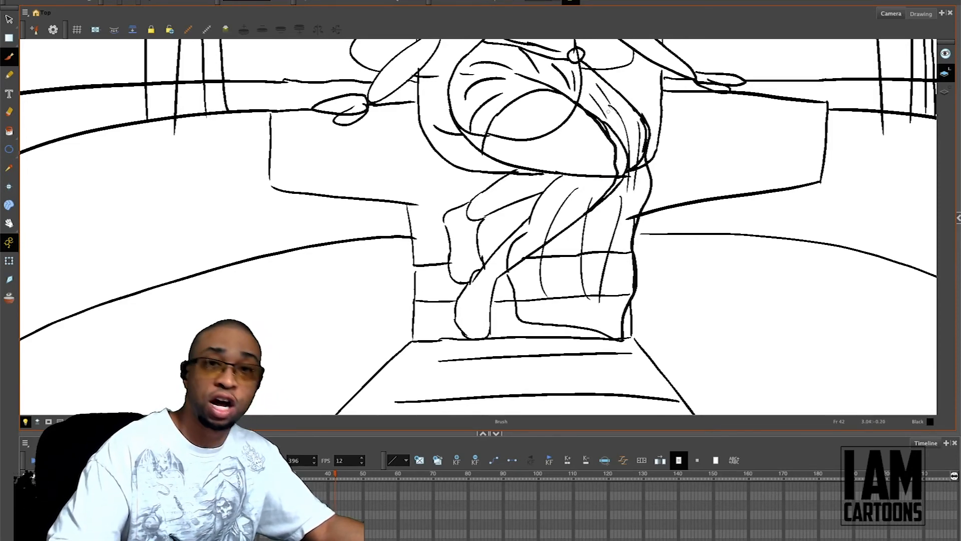
# Step: Add short curved hair strokes above the ear and along the hairline beside the character's uncovered eye
pyautogui.press('1')
pyautogui.press('1')
pyautogui.press('1')
pyautogui.press('space')
pyautogui.moveTo(683, 286); pyautogui.dragTo(667, 384)
pyautogui.moveTo(699, 331); pyautogui.dragTo(700, 374)
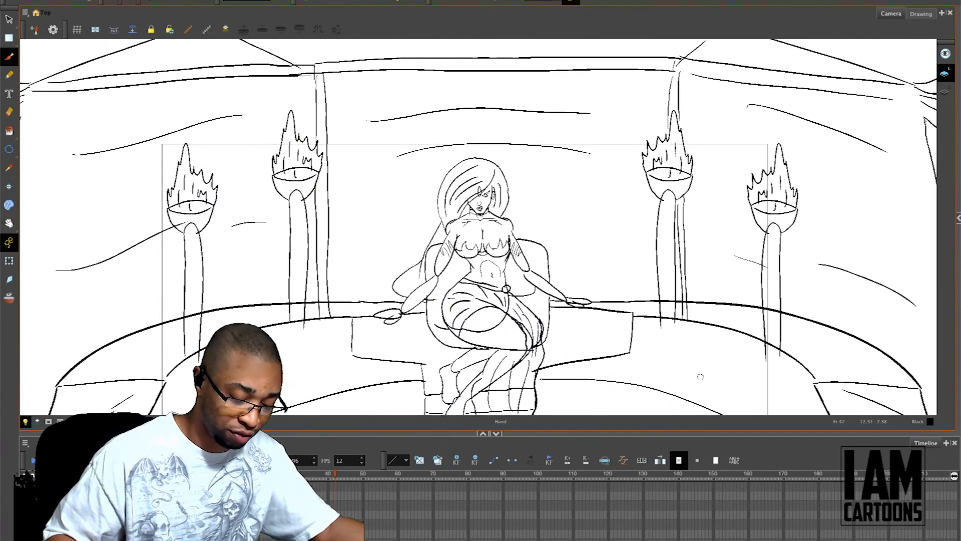
pyautogui.press('2')
pyautogui.press('2')
pyautogui.press('2')
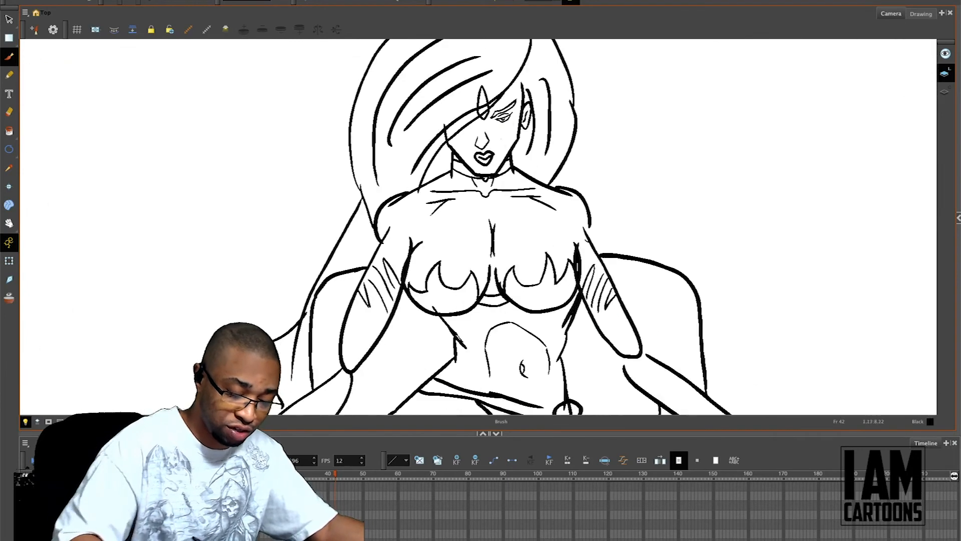
pyautogui.moveTo(489, 105)
pyautogui.mouseDown()
pyautogui.moveTo(525, 92)
pyautogui.moveTo(516, 105)
pyautogui.moveTo(525, 95)
pyautogui.moveTo(496, 104)
pyautogui.moveTo(560, 49)
pyautogui.mouseUp()
pyautogui.hotkey('ctrl', 'z')
pyautogui.hotkey('ctrl', 'z')
pyautogui.moveTo(543, 84); pyautogui.dragTo(561, 57)
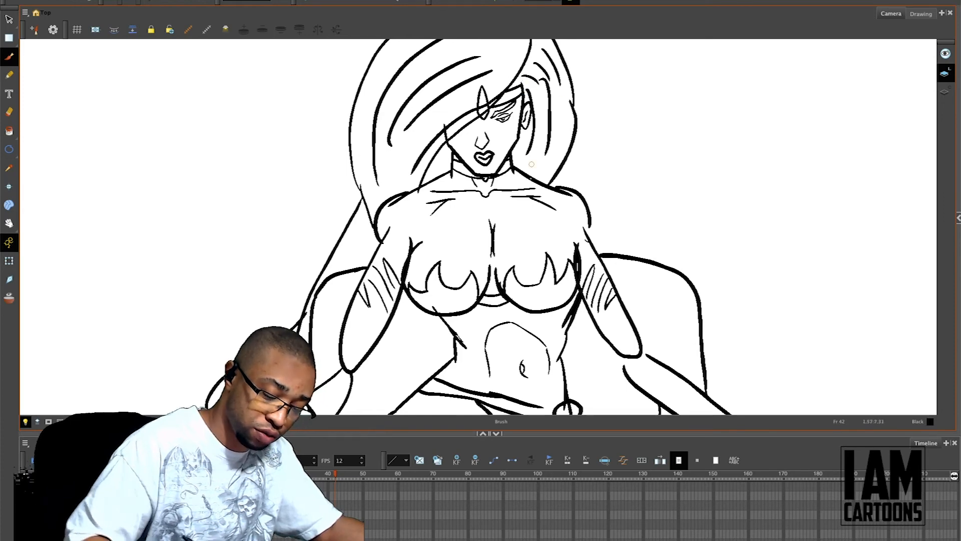
# Step: Examine the character's costume and legs and the composition of the whole throne-room scene
pyautogui.press('1')
pyautogui.press('1')
pyautogui.moveTo(648, 325); pyautogui.dragTo(679, 168)
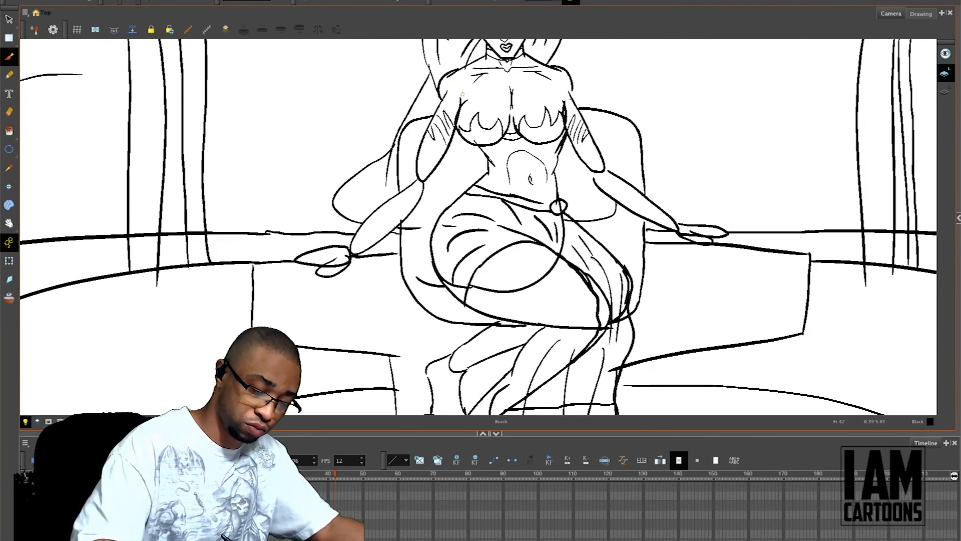
pyautogui.moveTo(616, 297); pyautogui.dragTo(759, 176)
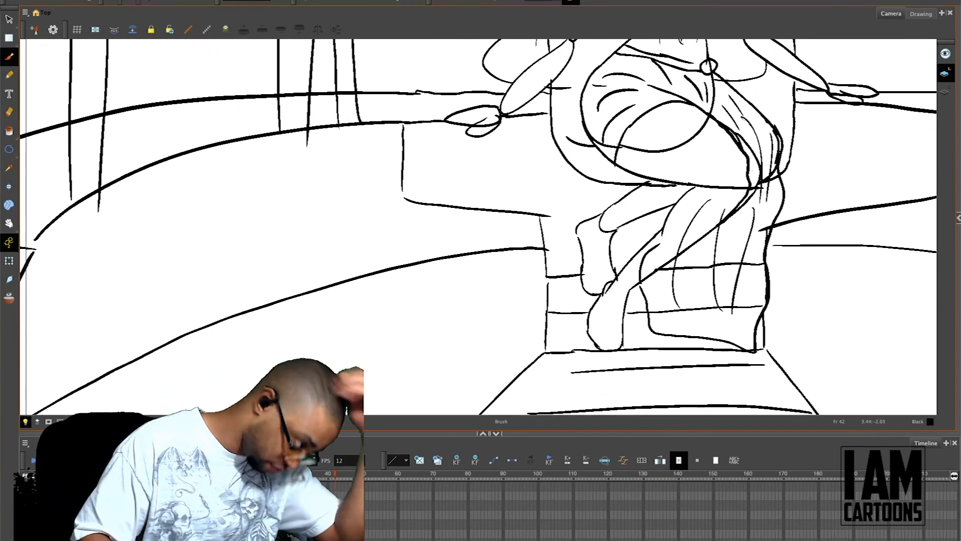
pyautogui.press('1')
pyautogui.press('1')
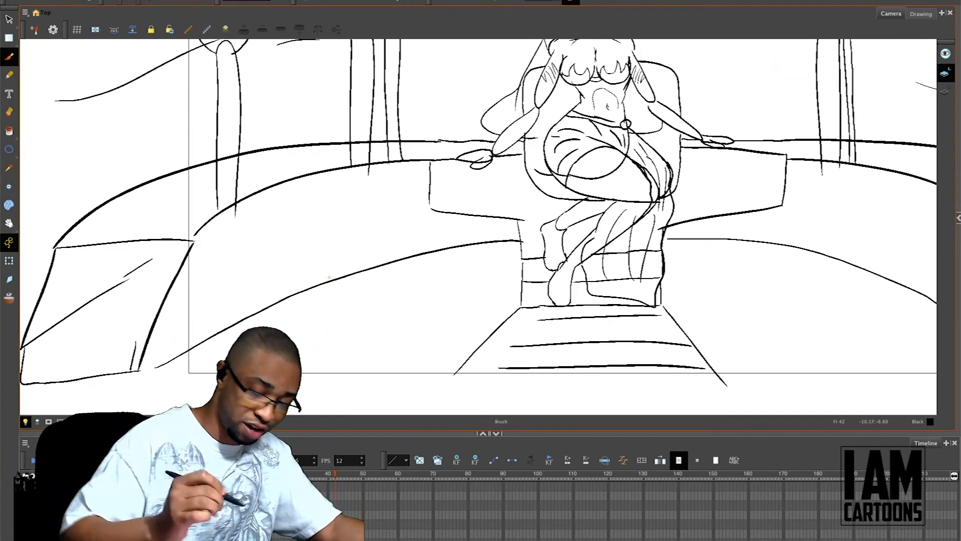
pyautogui.press('1')
pyautogui.press('1')
pyautogui.moveTo(540, 222); pyautogui.dragTo(515, 287)
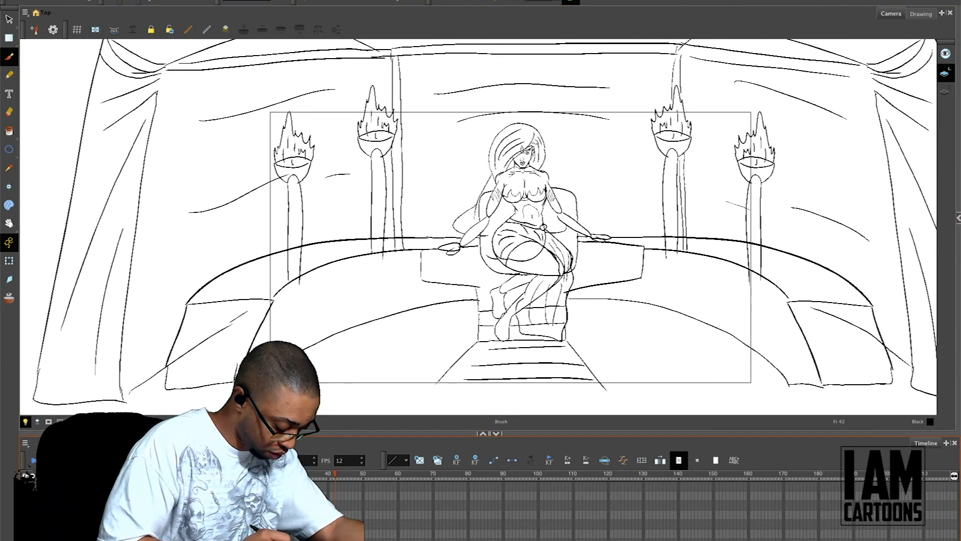
pyautogui.press(',')
pyautogui.press('.')
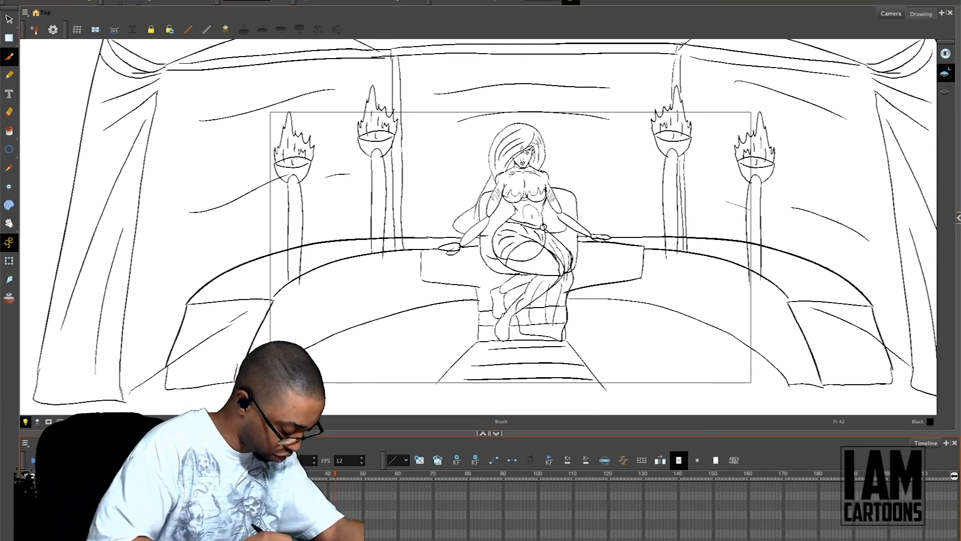
pyautogui.click(150, 504)
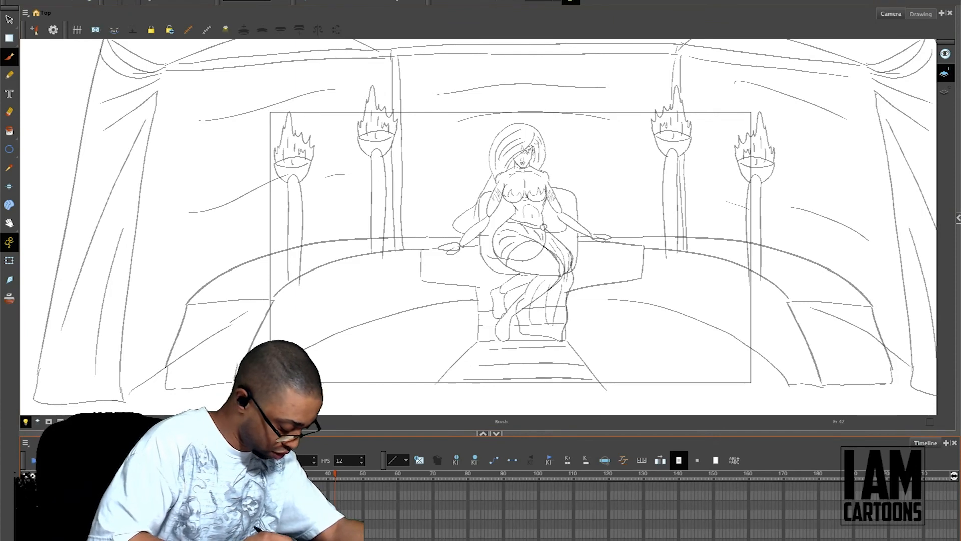
pyautogui.click(150, 495)
# Step: Try extra strand lines in the long hair falling behind the arm on the drawing's left side
pyautogui.press('2')
pyautogui.press('2')
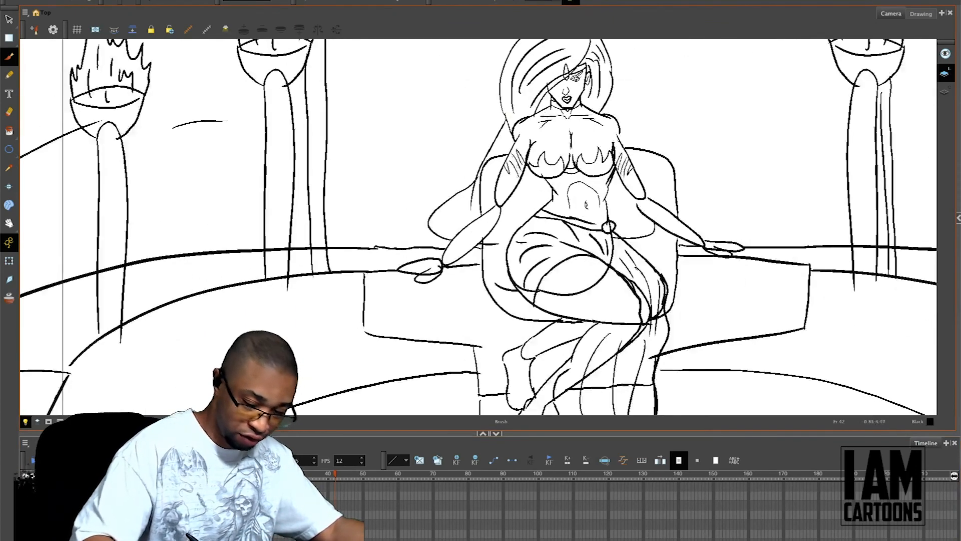
pyautogui.moveTo(501, 94)
pyautogui.mouseDown()
pyautogui.moveTo(431, 225)
pyautogui.moveTo(442, 203)
pyautogui.mouseUp()
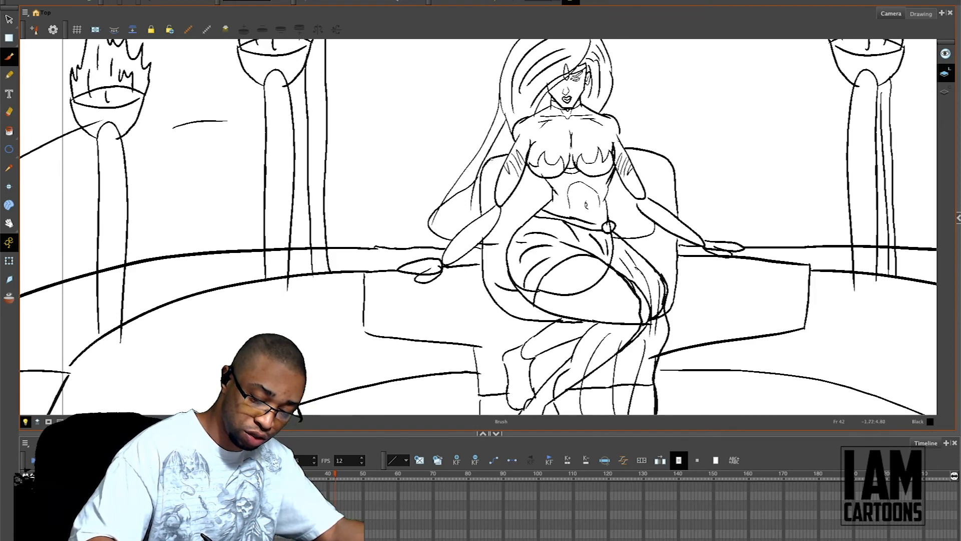
pyautogui.moveTo(470, 179); pyautogui.dragTo(458, 226)
pyautogui.hotkey('ctrl', 'z')
pyautogui.hotkey('ctrl', 'z')
# Step: Delete the old long-hair outline on the drawing's left side and the leftover curve behind the opposite arm
pyautogui.hotkey('alt', 's')
pyautogui.moveTo(506, 130)
pyautogui.mouseDown()
pyautogui.moveTo(468, 159)
pyautogui.moveTo(489, 148)
pyautogui.moveTo(457, 212)
pyautogui.mouseUp()
pyautogui.press('Delete')
pyautogui.press('Delete')
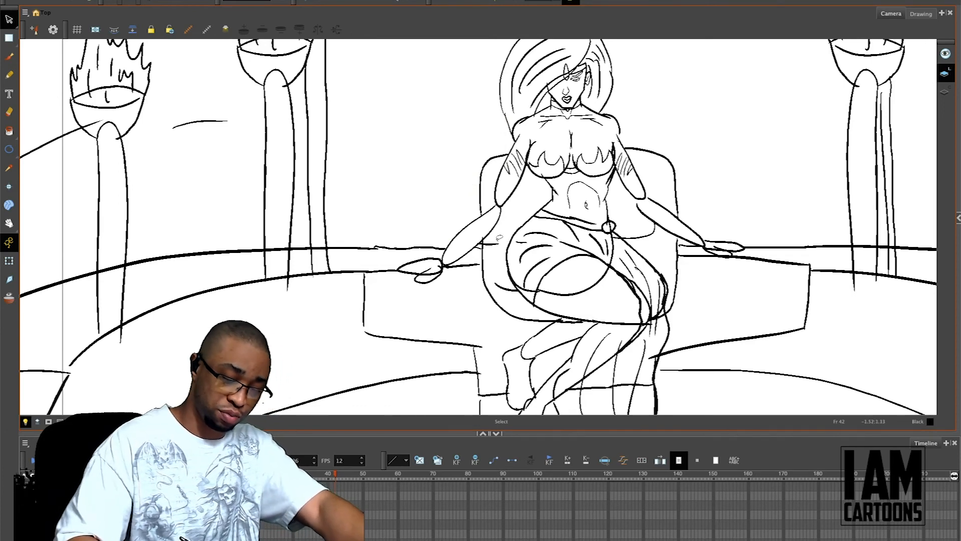
pyautogui.moveTo(645, 224); pyautogui.dragTo(653, 232)
pyautogui.press('Delete')
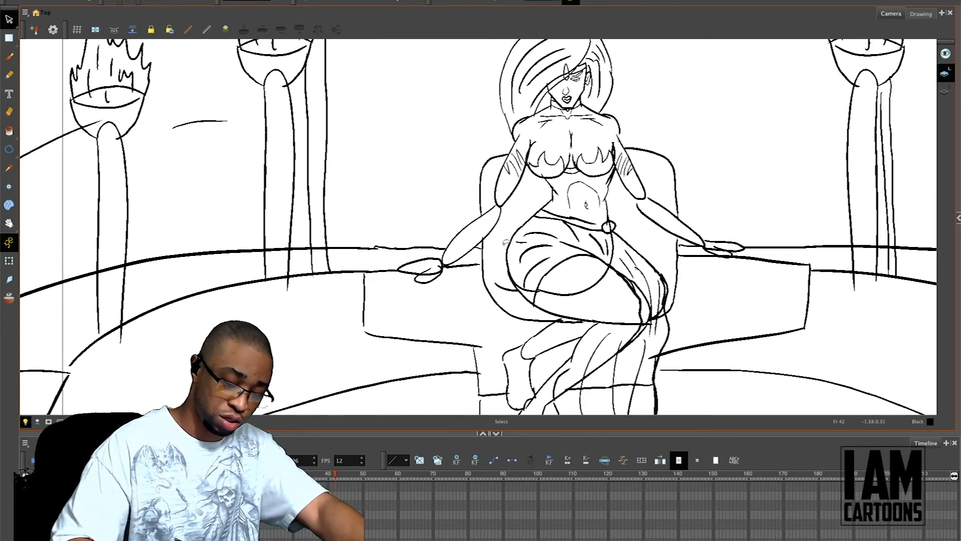
# Step: Redraw the long hair outline as a narrower lock falling behind the shoulder and arm on the drawing's left side
pyautogui.hotkey('alt', 'b')
pyautogui.moveTo(501, 86); pyautogui.dragTo(463, 225)
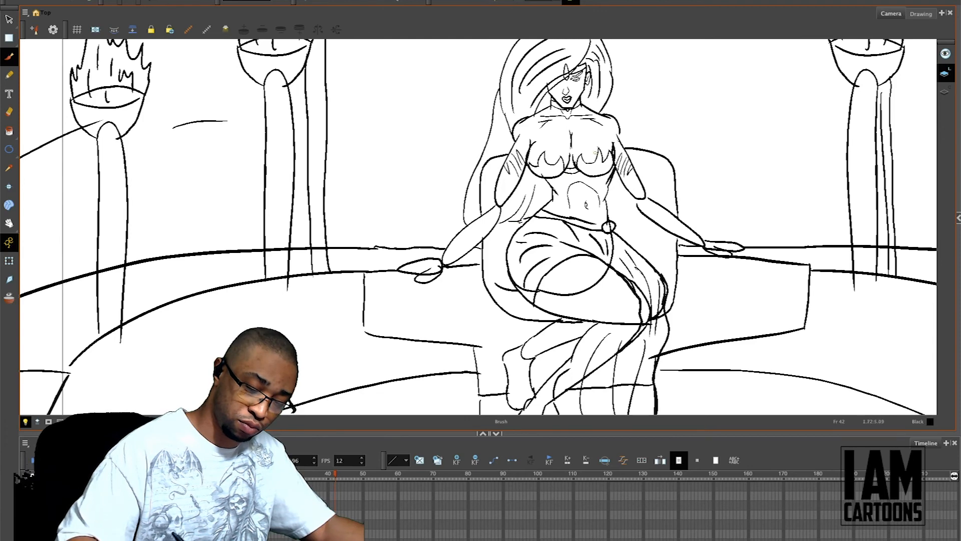
pyautogui.hotkey('ctrl', 'z')
pyautogui.hotkey('ctrl', 'z')
pyautogui.hotkey('ctrl', 'z')
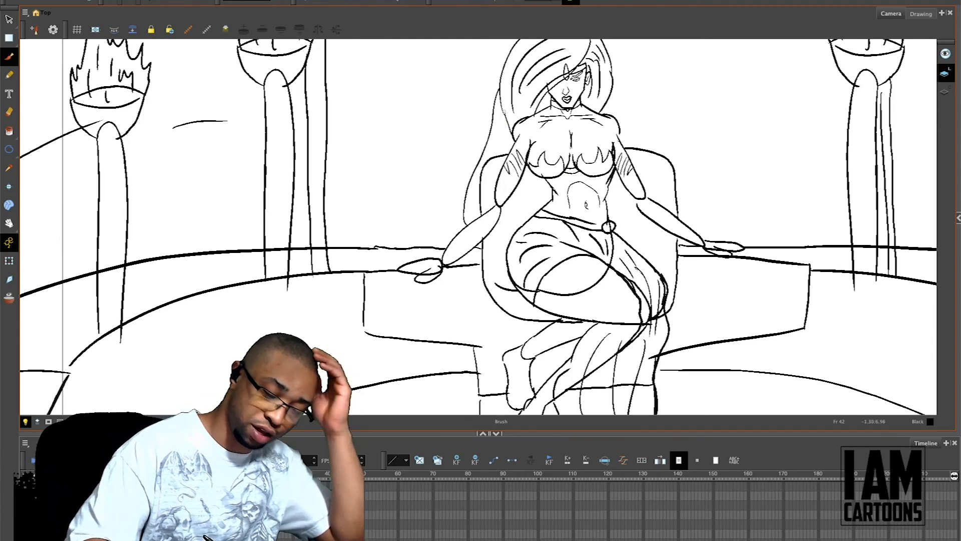
pyautogui.moveTo(500, 122); pyautogui.dragTo(474, 212)
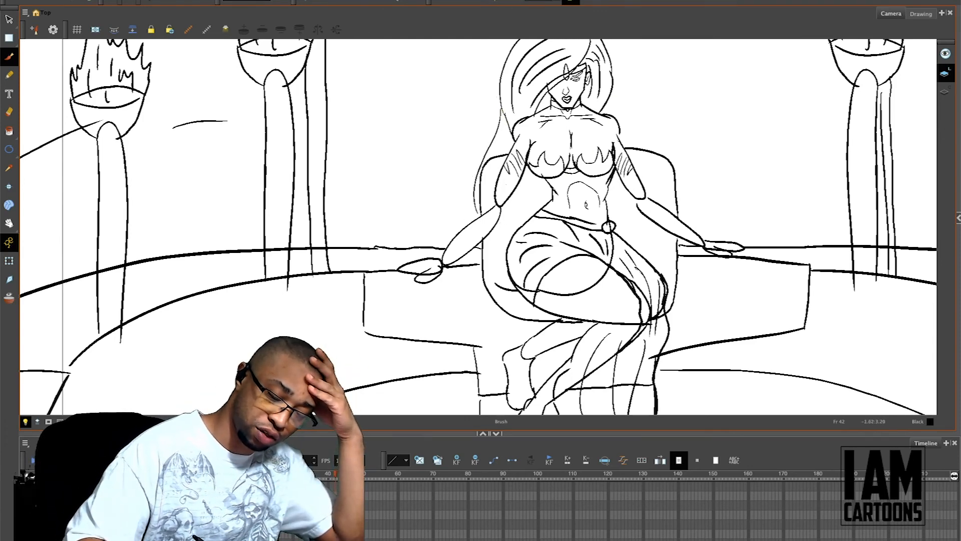
# Step: Draw the long hair falling on the drawing's right side, then add its lower edges and strand strokes between arms and torso
pyautogui.moveTo(612, 93); pyautogui.dragTo(653, 195)
pyautogui.moveTo(622, 118); pyautogui.dragTo(637, 135)
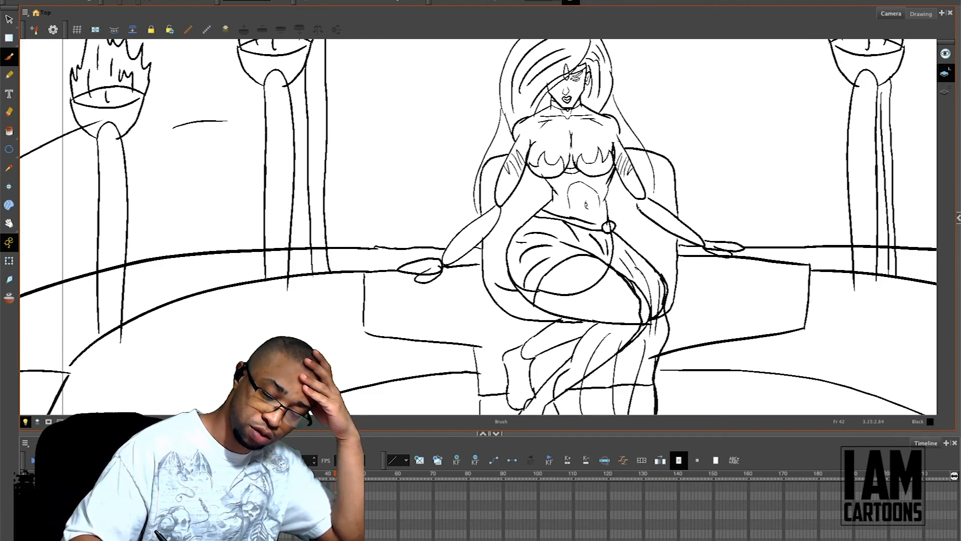
pyautogui.moveTo(642, 212); pyautogui.dragTo(617, 223)
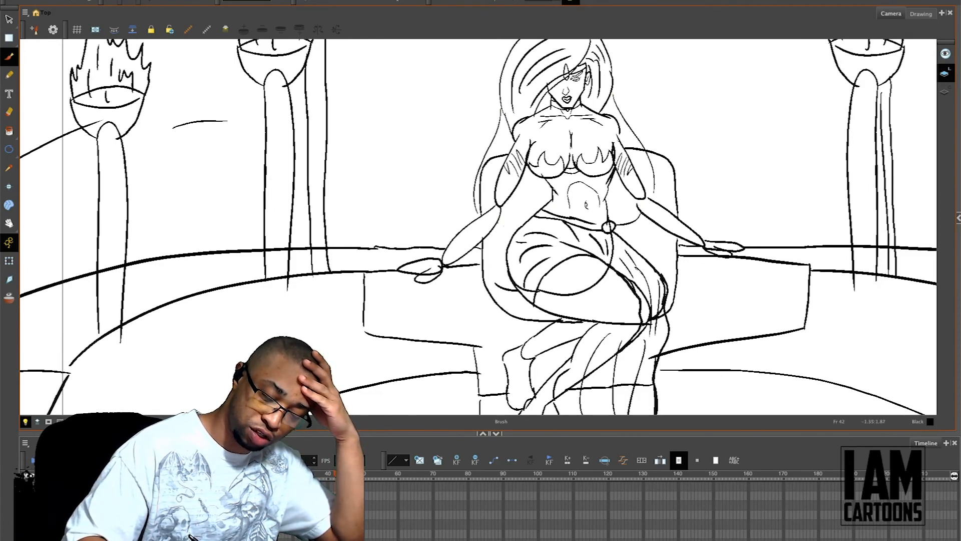
pyautogui.moveTo(541, 183); pyautogui.dragTo(542, 207)
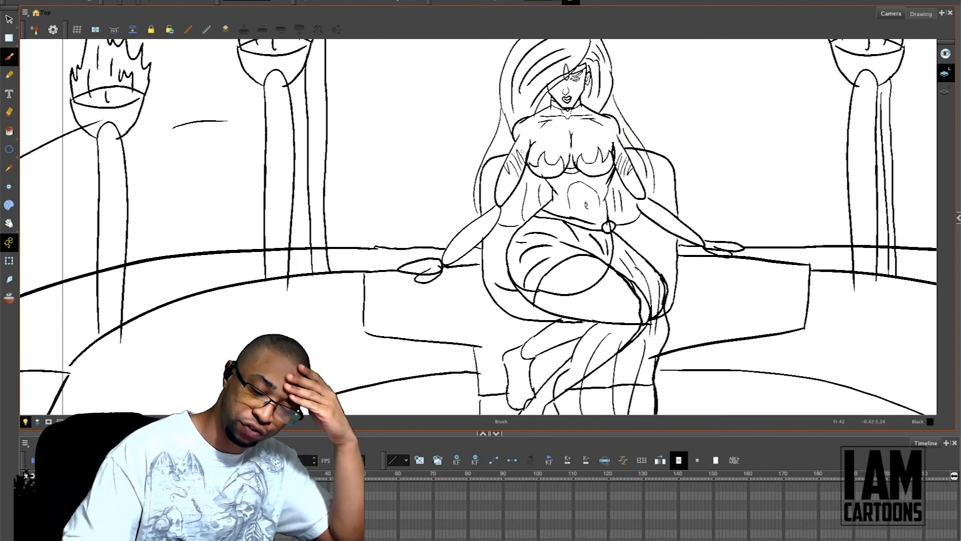
pyautogui.moveTo(697, 213); pyautogui.dragTo(661, 280)
pyautogui.press('2')
pyautogui.press('2')
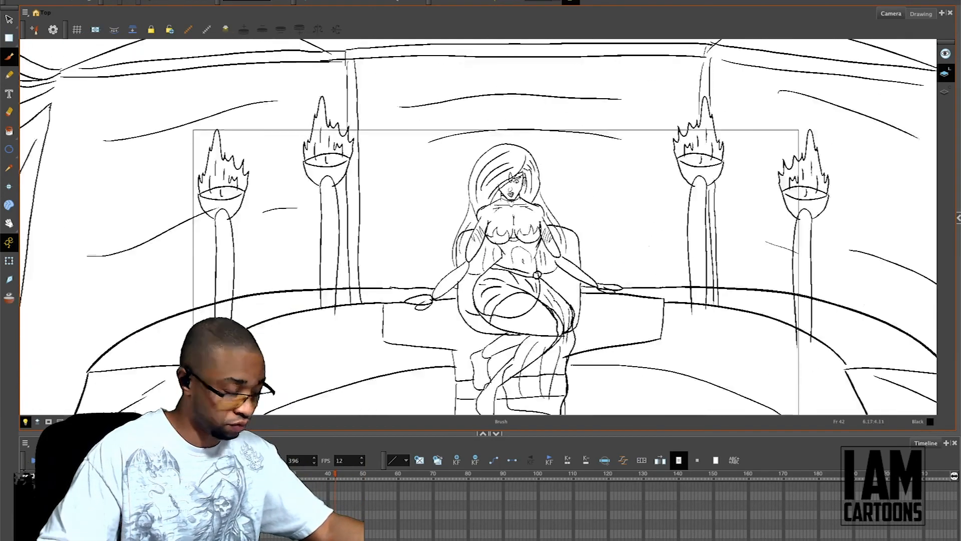
pyautogui.moveTo(655, 260); pyautogui.dragTo(659, 211)
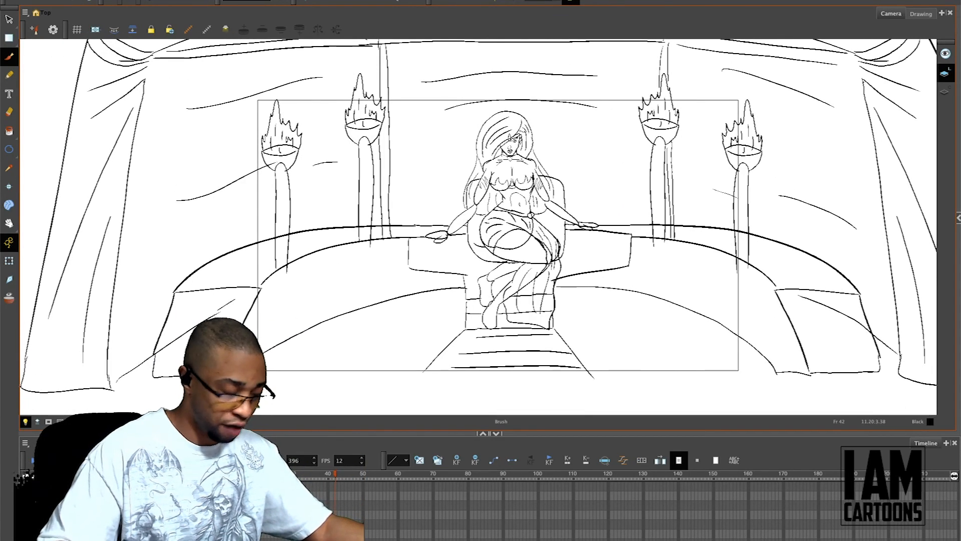